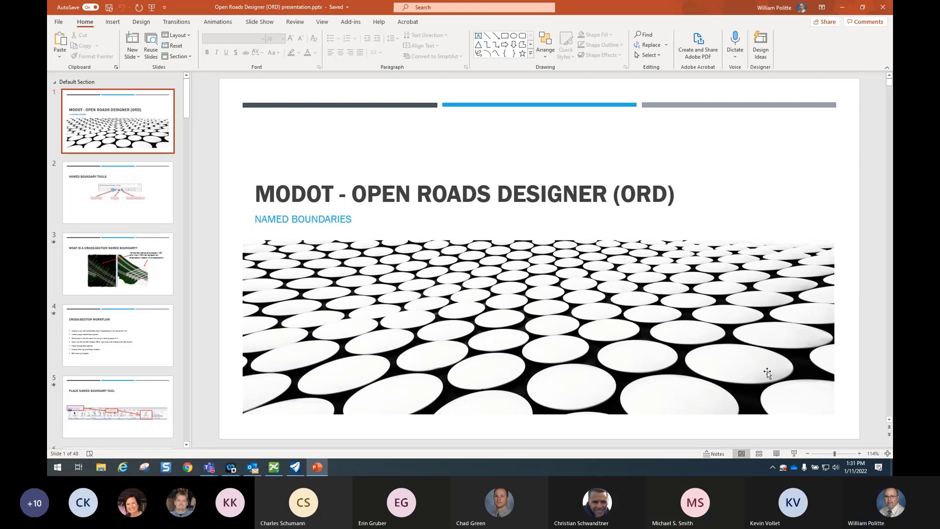
# Start the Named Boundaries presentation as a slide show and advance past the title slide
pyautogui.click(794, 454)
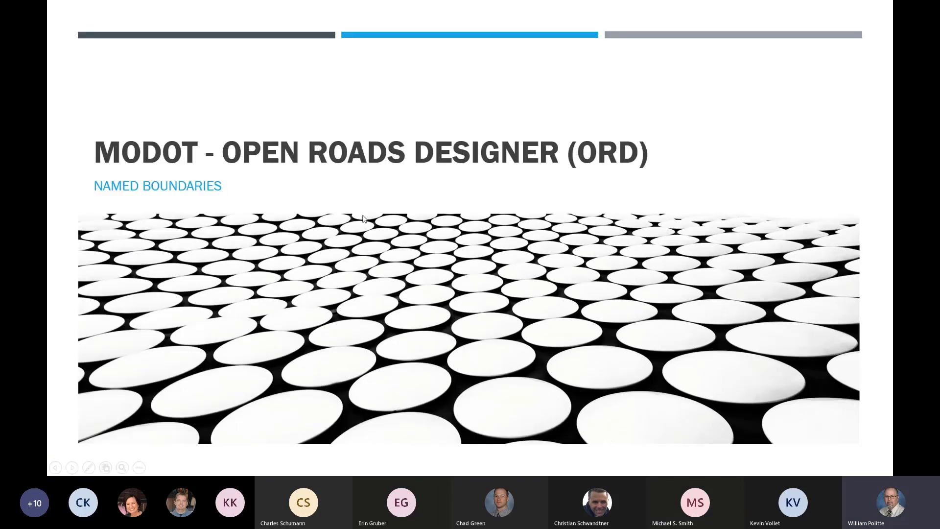
pyautogui.click(363, 218)
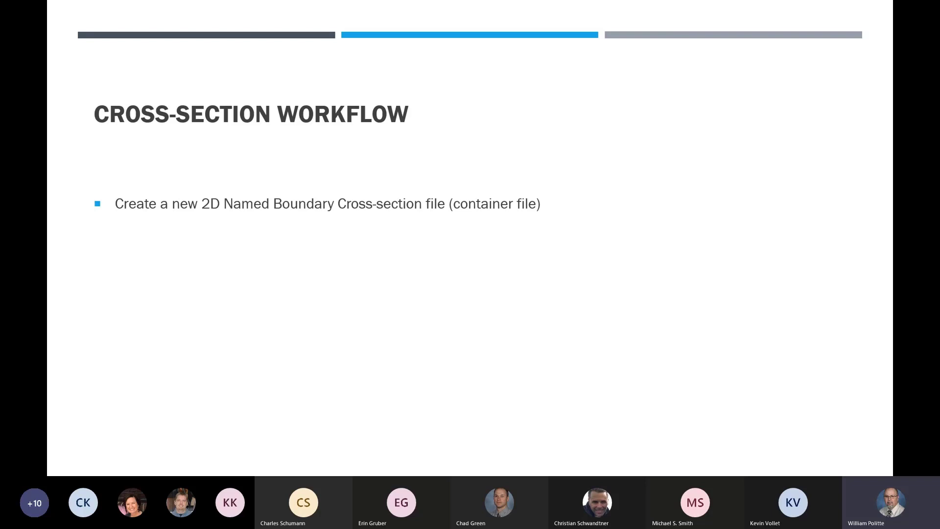
pyautogui.press('Right')
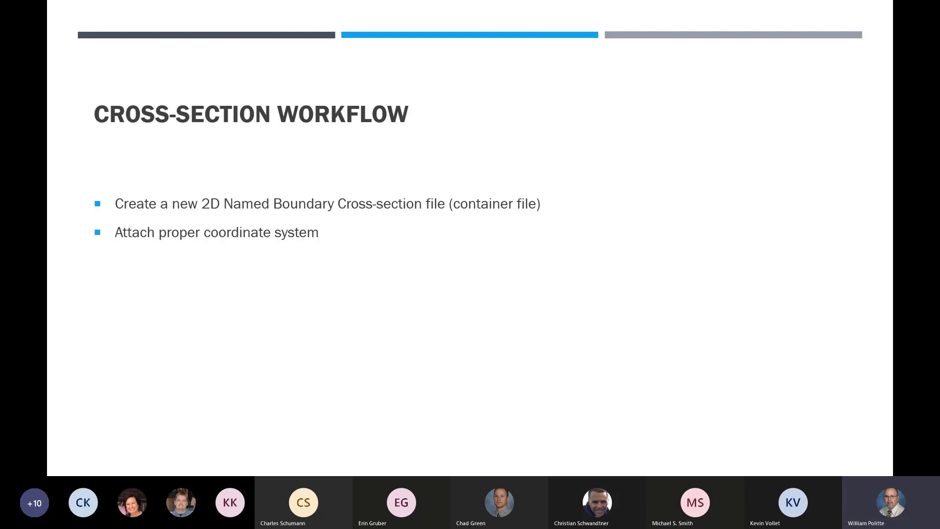
pyautogui.press('Right')
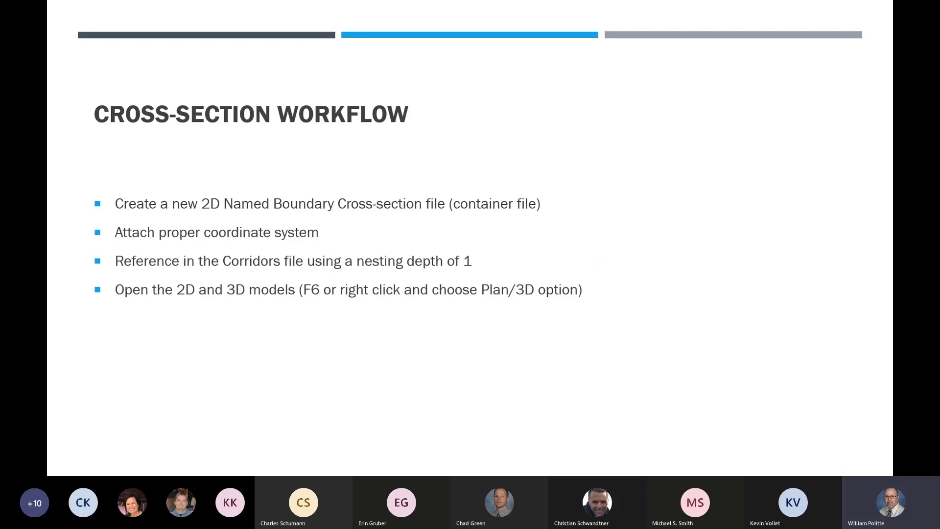
pyautogui.press('Right')
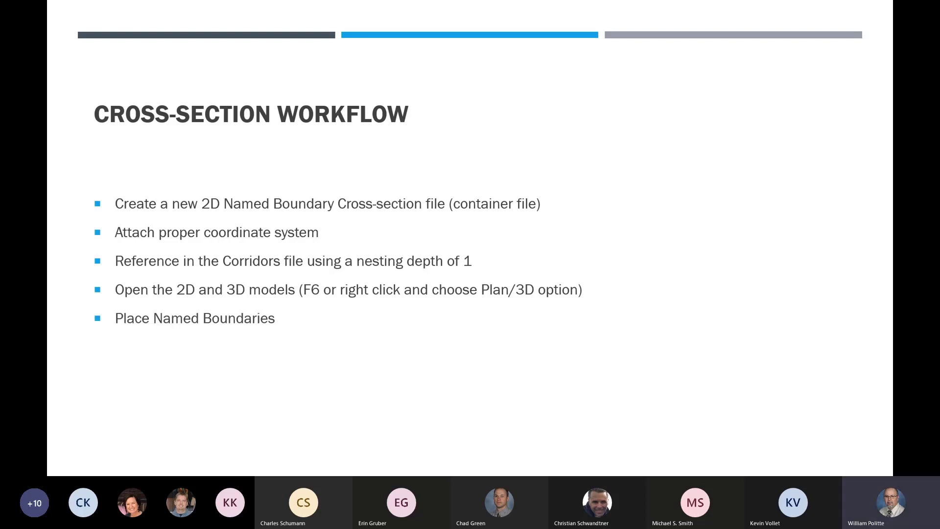
pyautogui.press('Right')
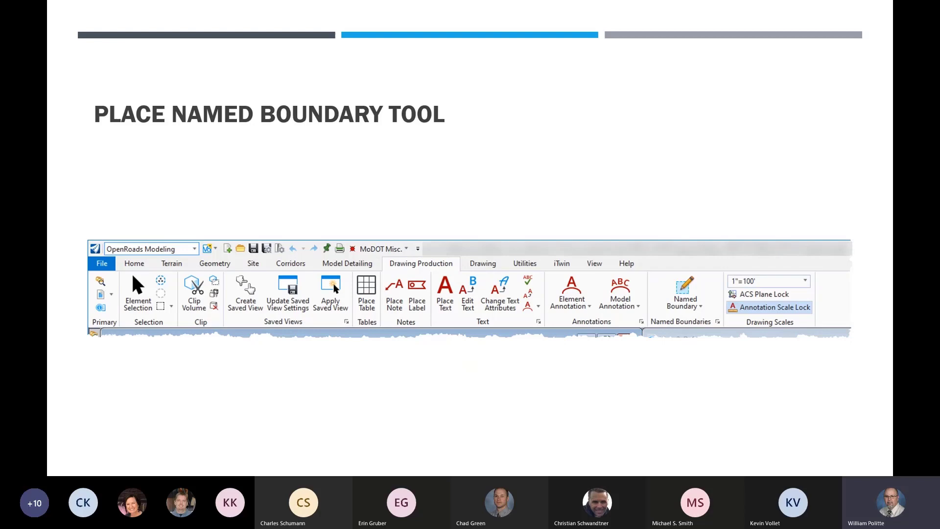
pyautogui.press('Right')
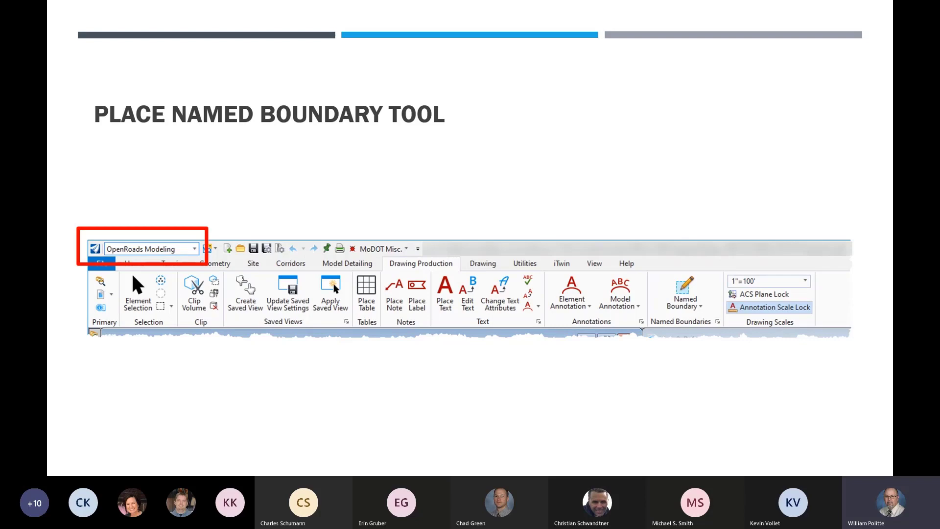
pyautogui.press('Right')
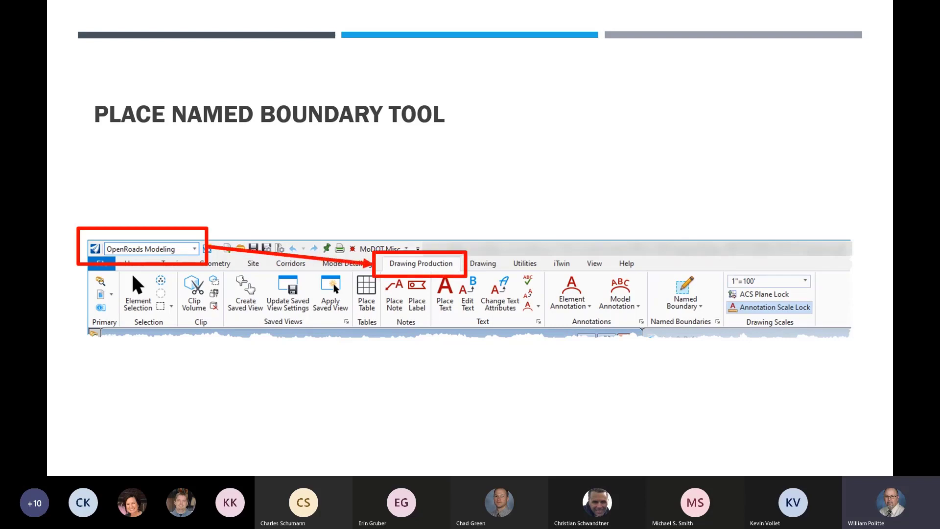
pyautogui.press('Right')
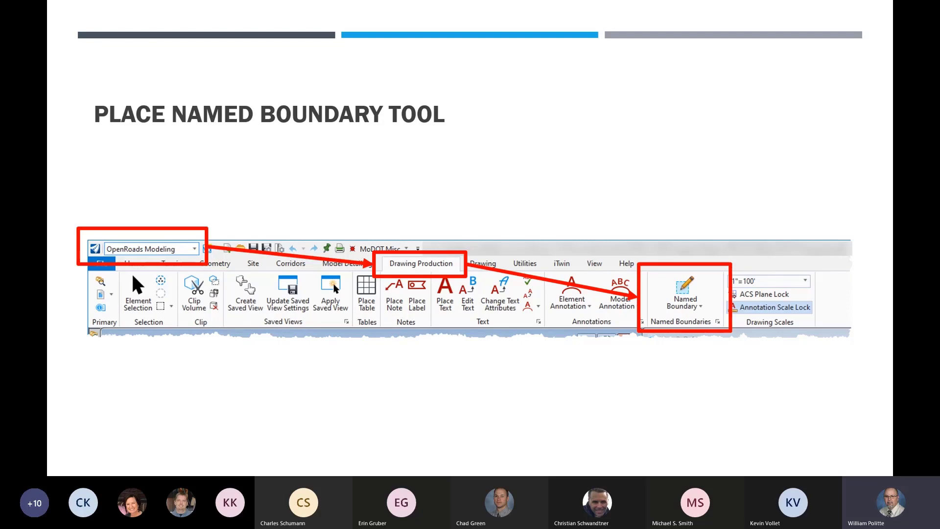
pyautogui.press('Right')
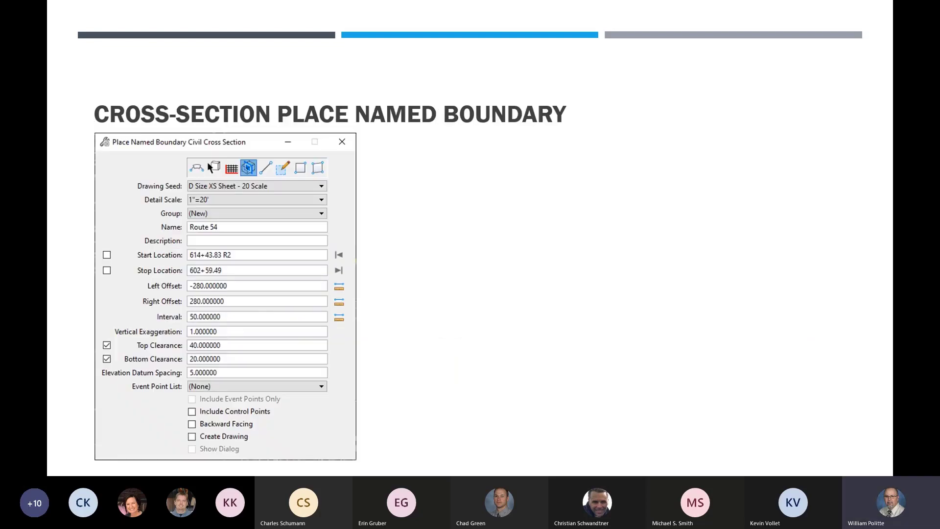
pyautogui.press('Right')
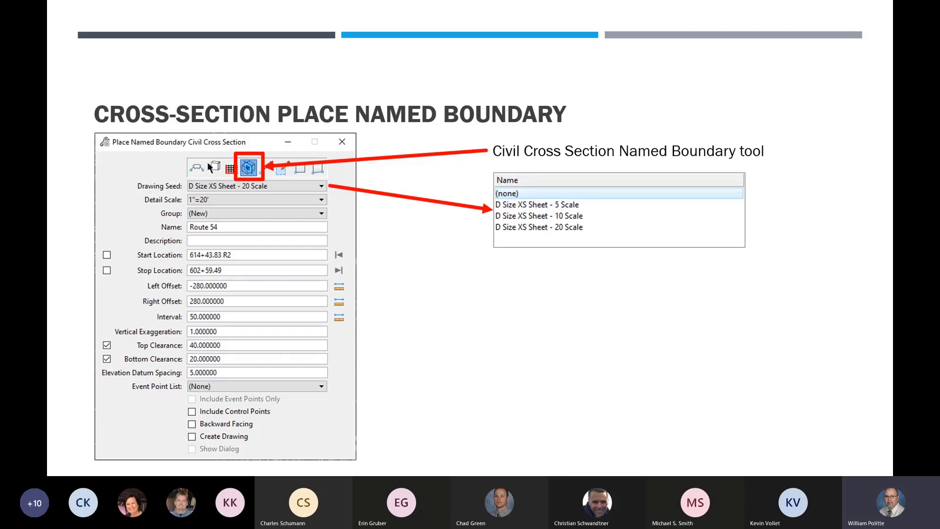
pyautogui.press('Right')
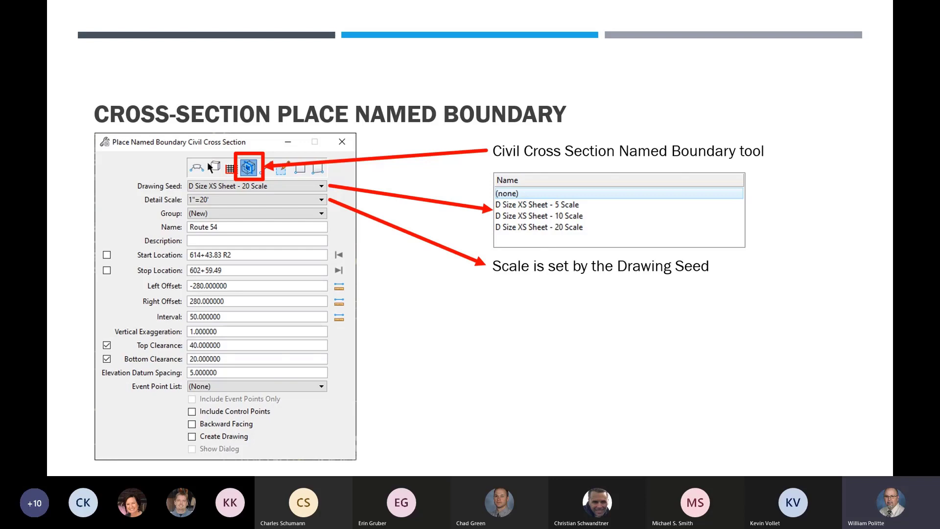
pyautogui.press('Right')
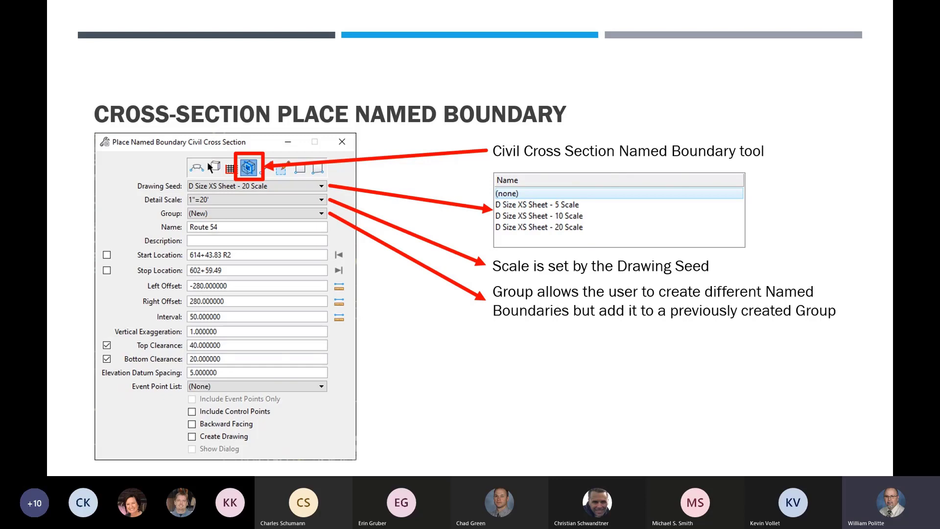
pyautogui.press('Right')
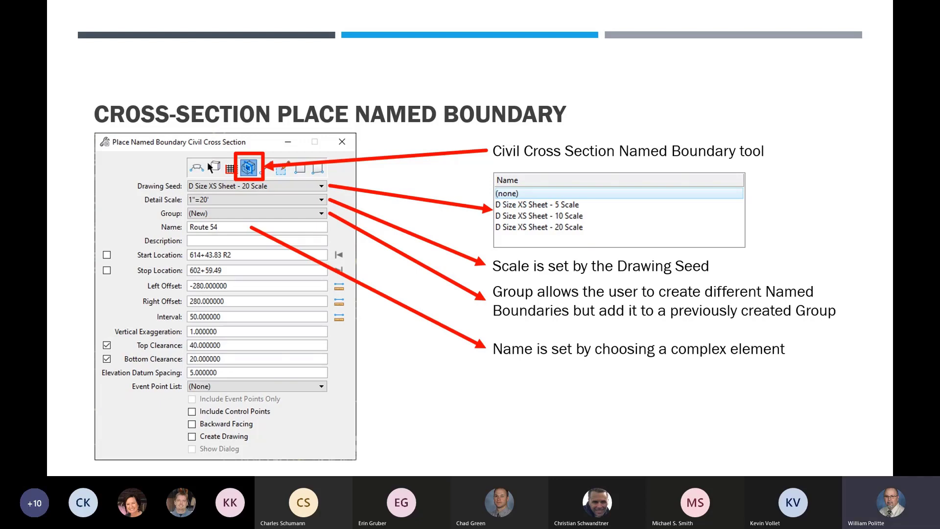
pyautogui.press('Right')
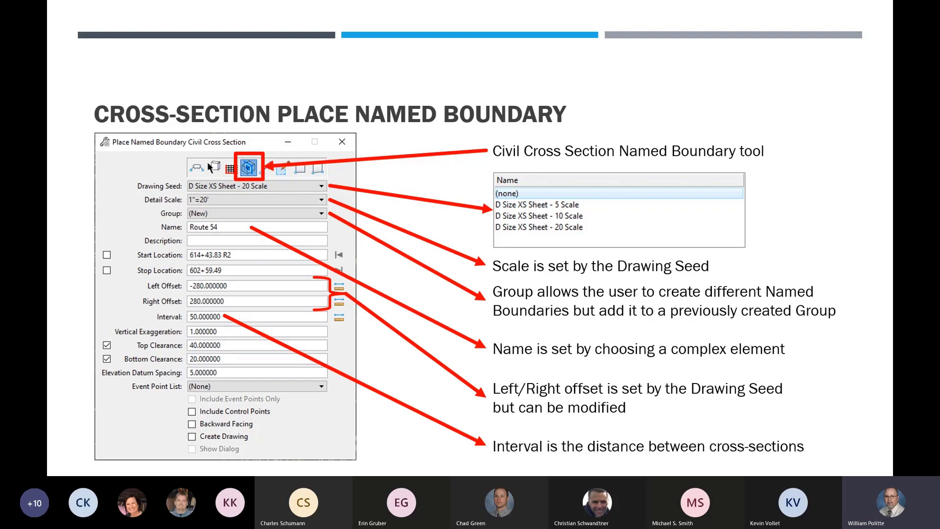
pyautogui.press('Right')
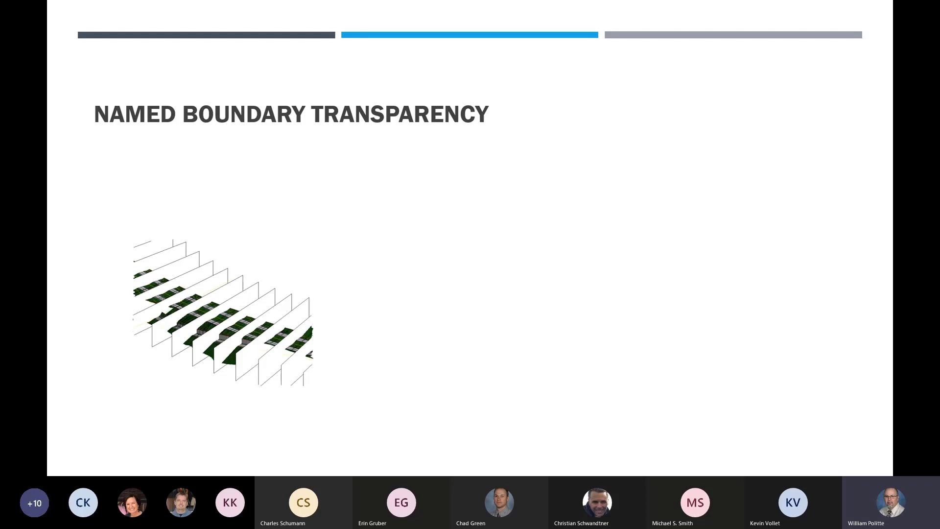
pyautogui.press('Right')
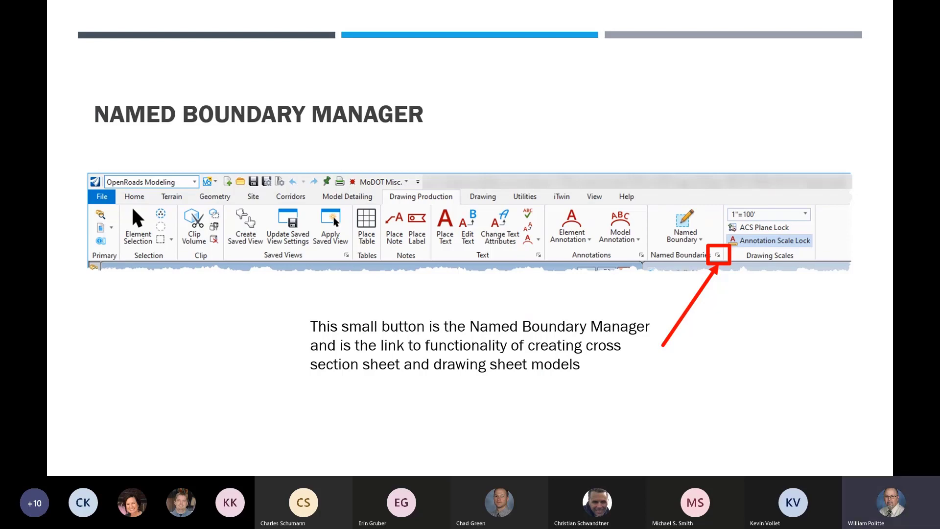
pyautogui.press('Right')
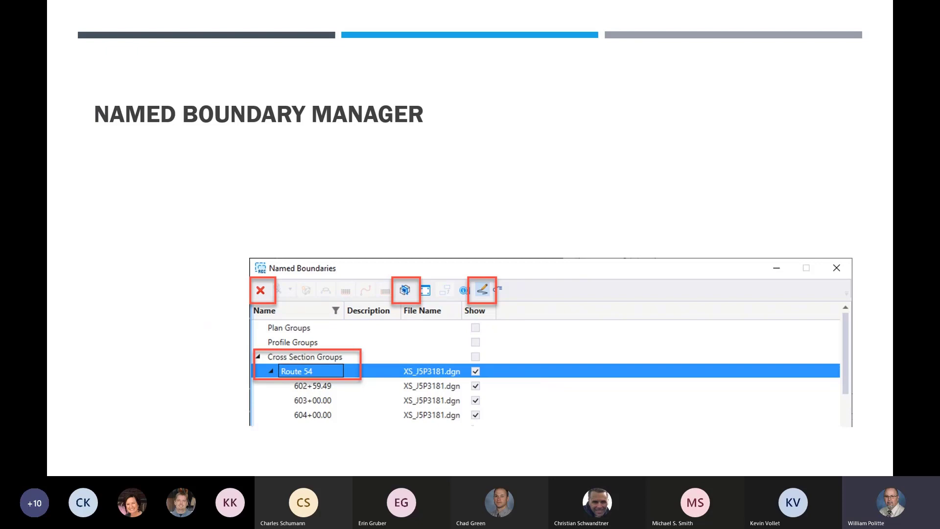
pyautogui.press('Right')
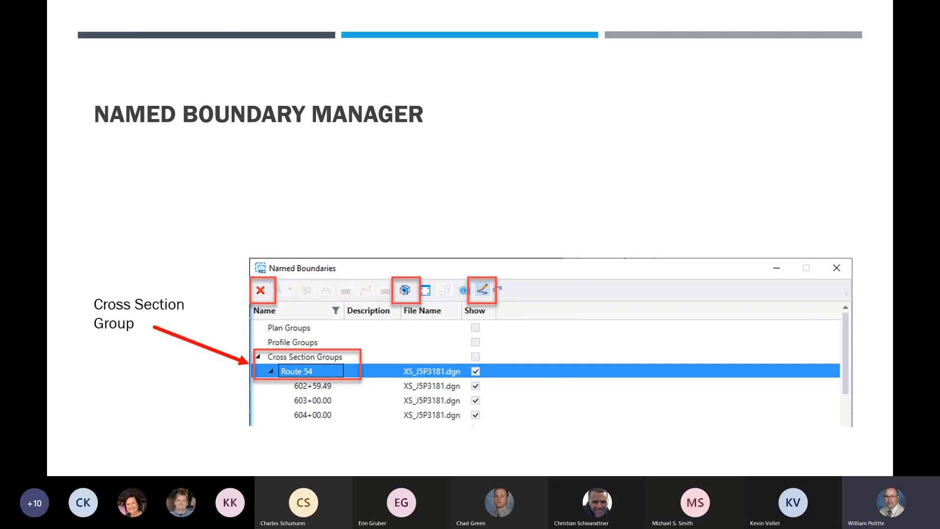
pyautogui.press('Right')
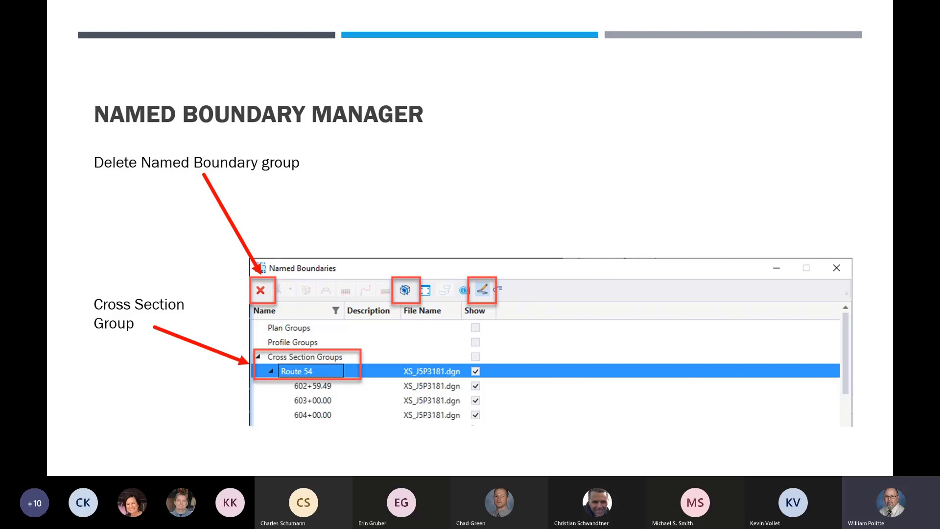
pyautogui.press('space')
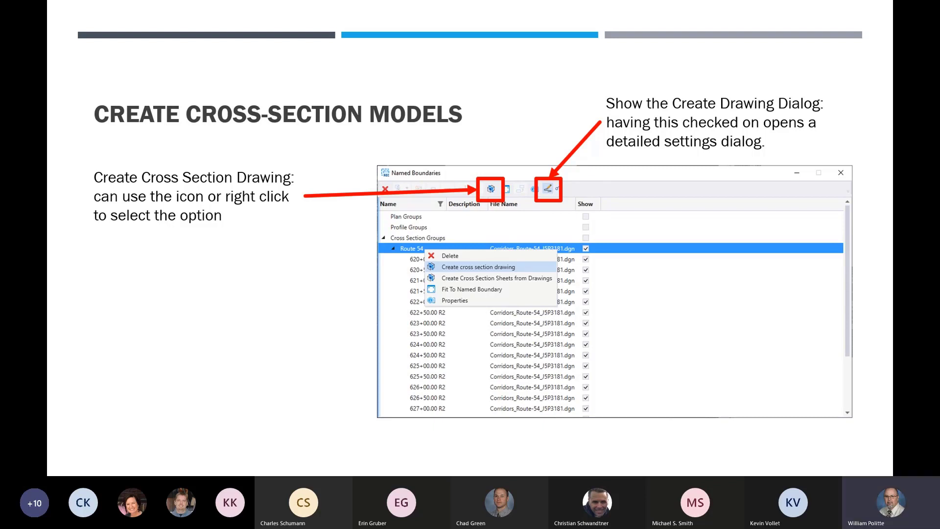
pyautogui.press('Right')
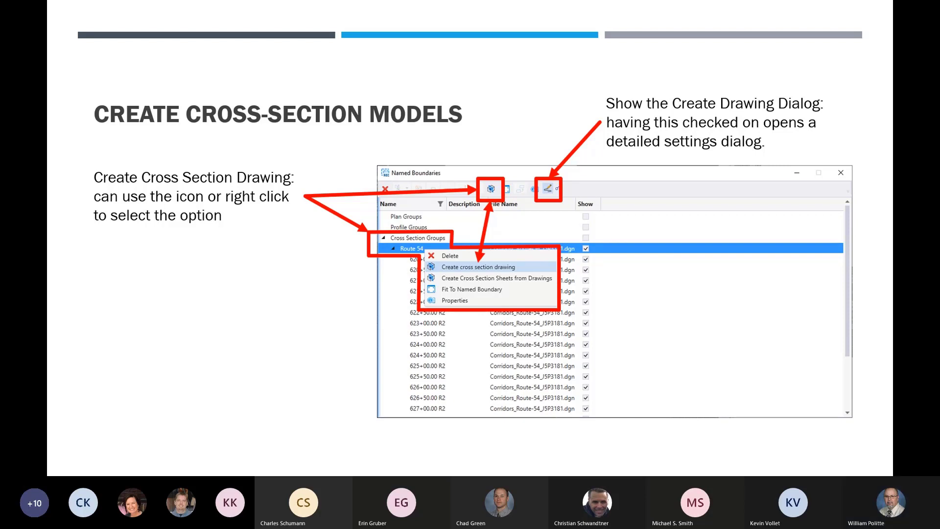
pyautogui.press('Right')
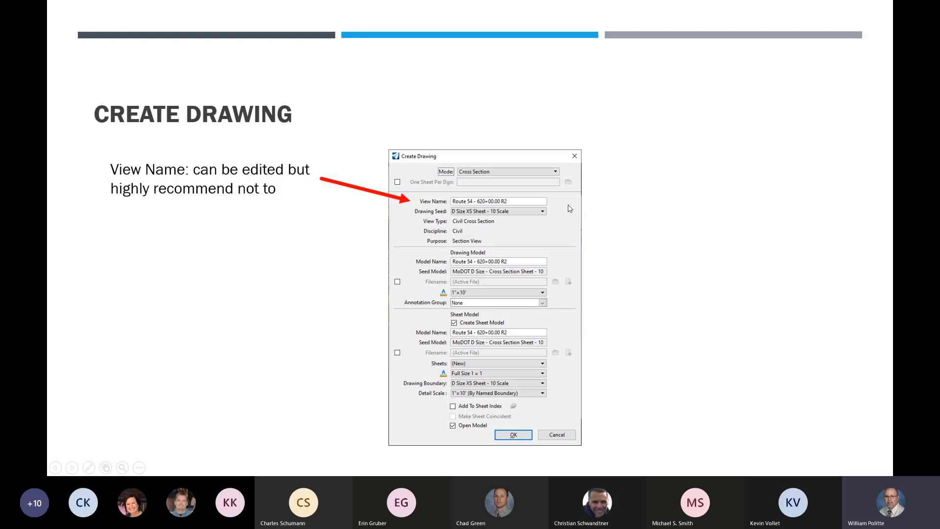
pyautogui.press('Right')
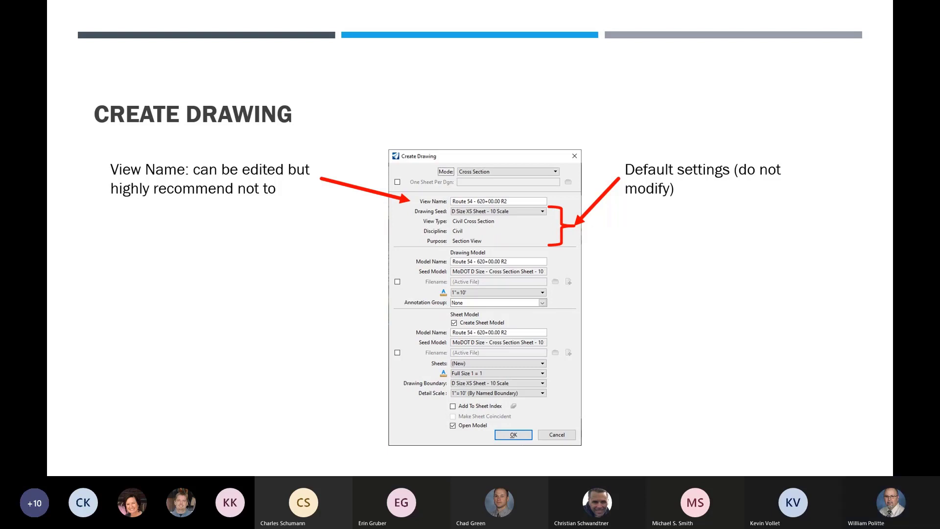
pyautogui.press('Right')
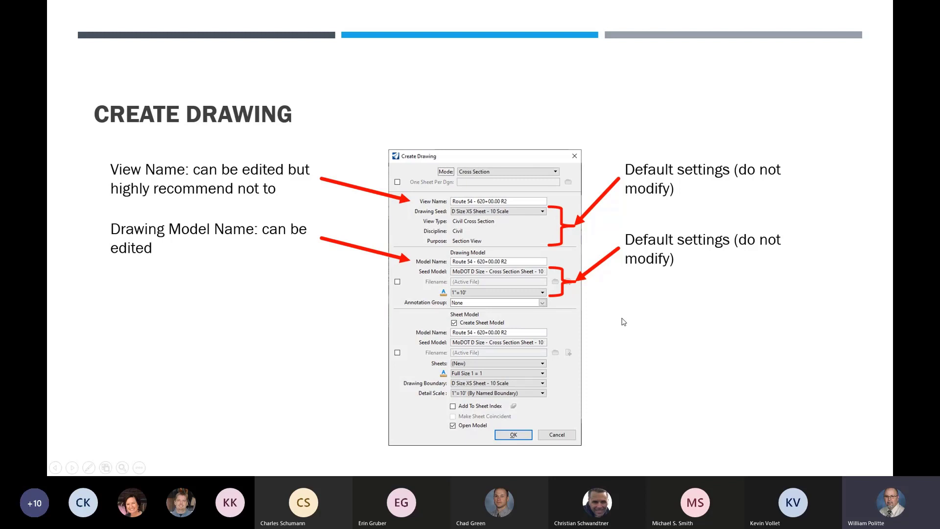
pyautogui.press('Right')
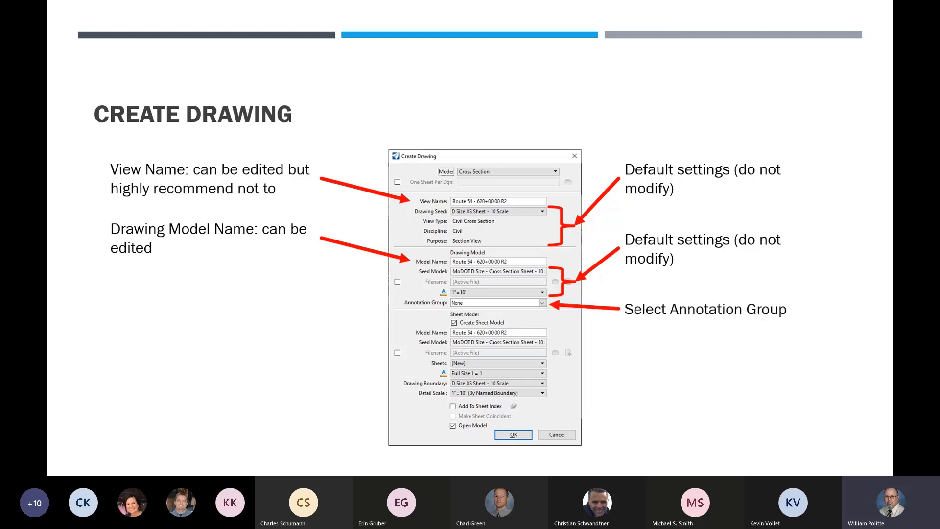
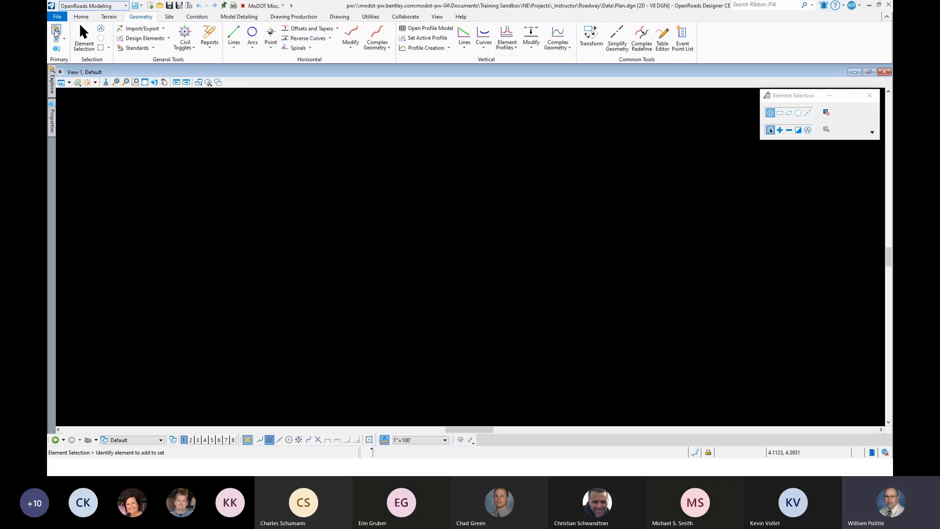
# Switch to OpenRoads Designer and begin a new document with the No Wizard option
pyautogui.click(62, 18)
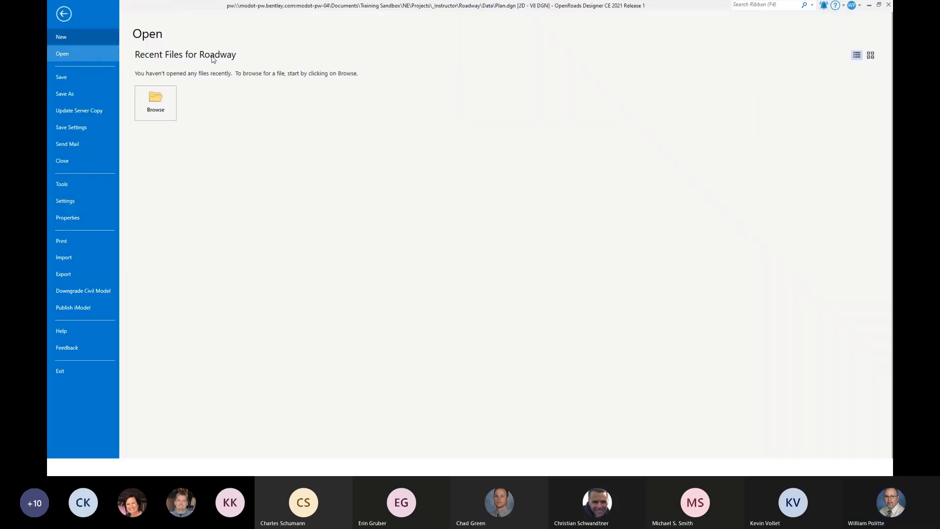
pyautogui.click(81, 39)
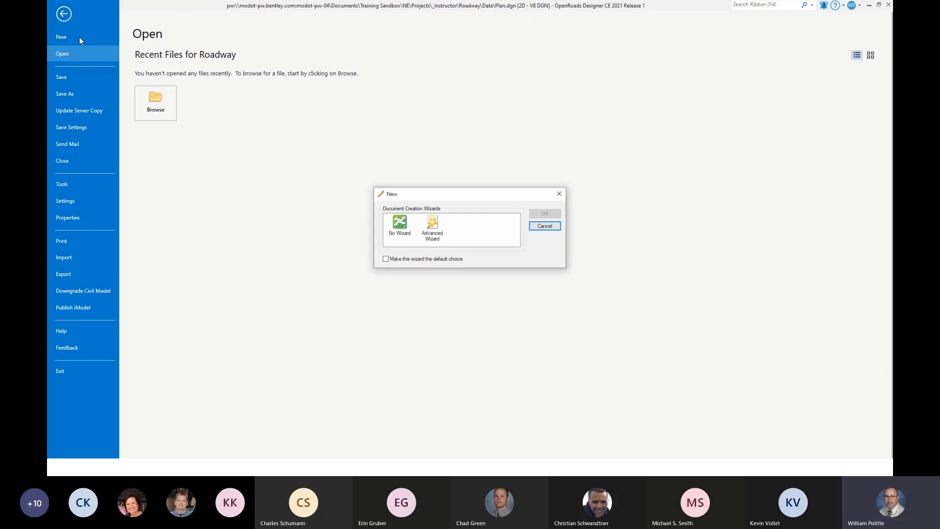
pyautogui.click(399, 226)
pyautogui.click(538, 214)
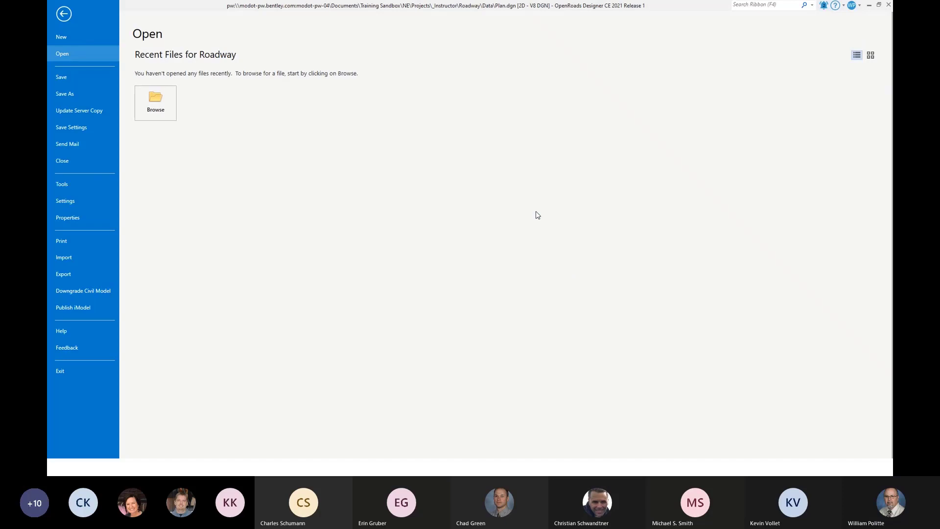
pyautogui.moveTo(462, 156); pyautogui.dragTo(398, 164)
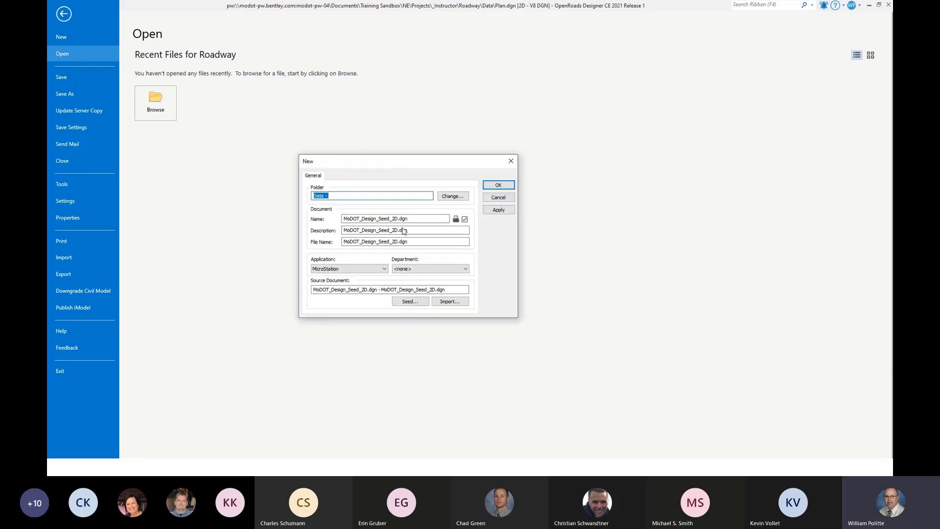
# Choose MoDOT_Design_Seed_2D.dgn from the Seed folder as the new document's seed file
pyautogui.click(408, 301)
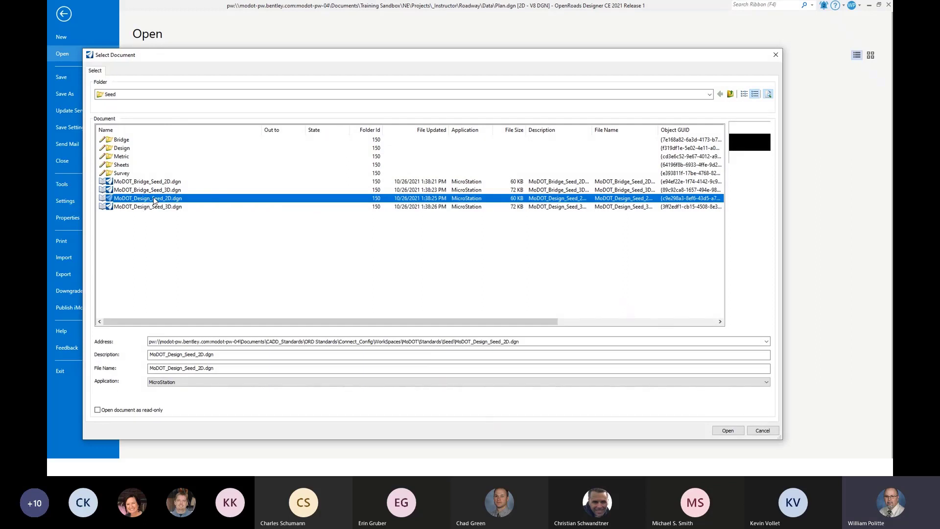
pyautogui.click(719, 430)
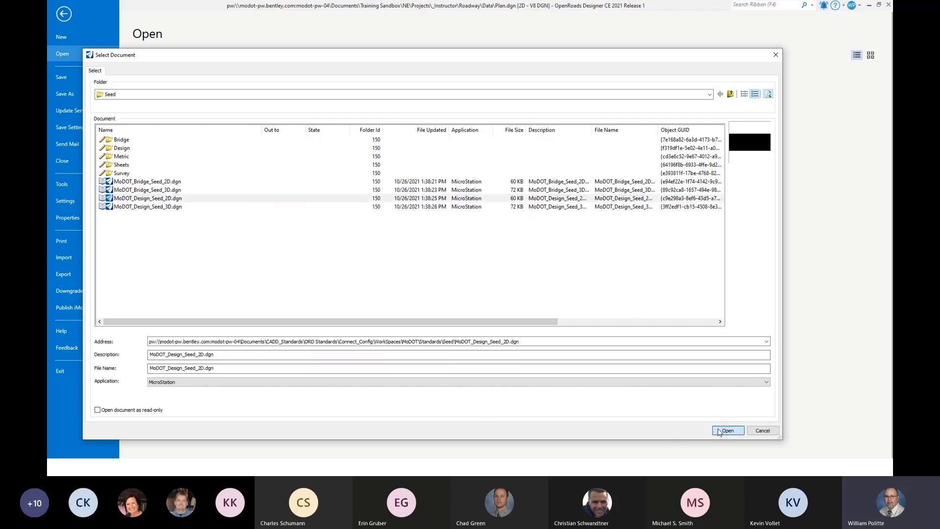
pyautogui.click(504, 265)
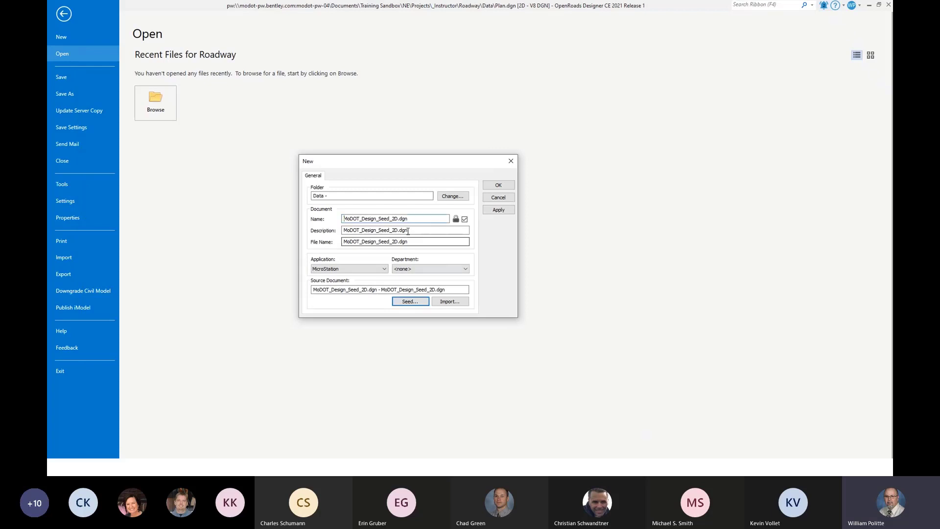
# Create the new document under the name Named_Boundary_ORD.dgn and check in Plan.dgn
pyautogui.moveTo(398, 219); pyautogui.dragTo(343, 219)
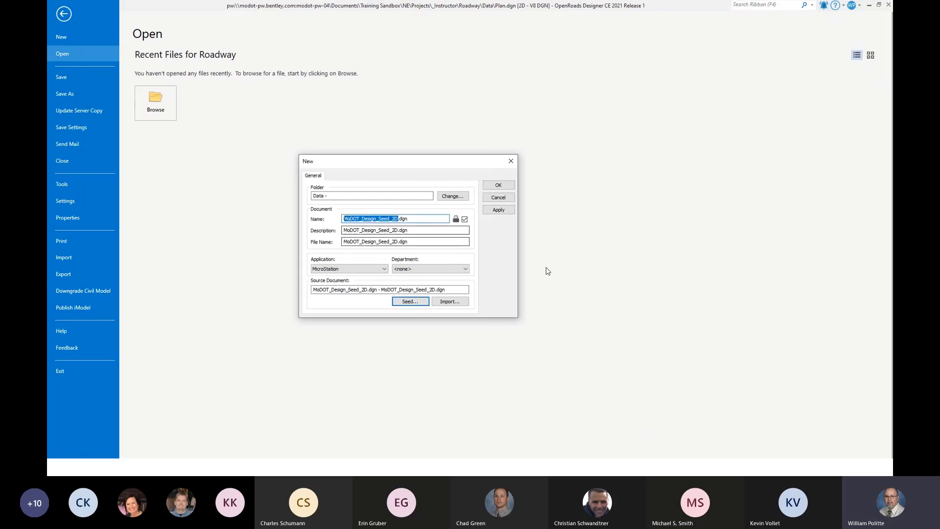
pyautogui.write('Named')
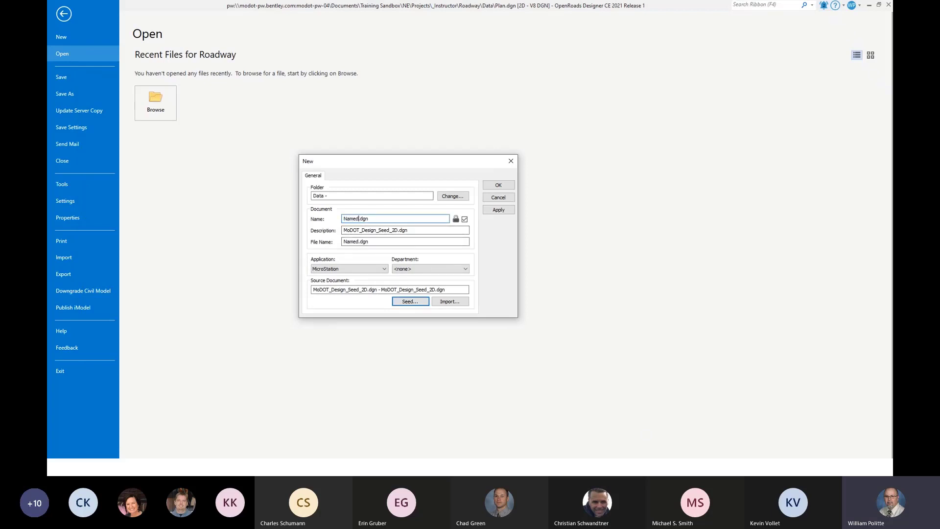
pyautogui.write('_Boundary')
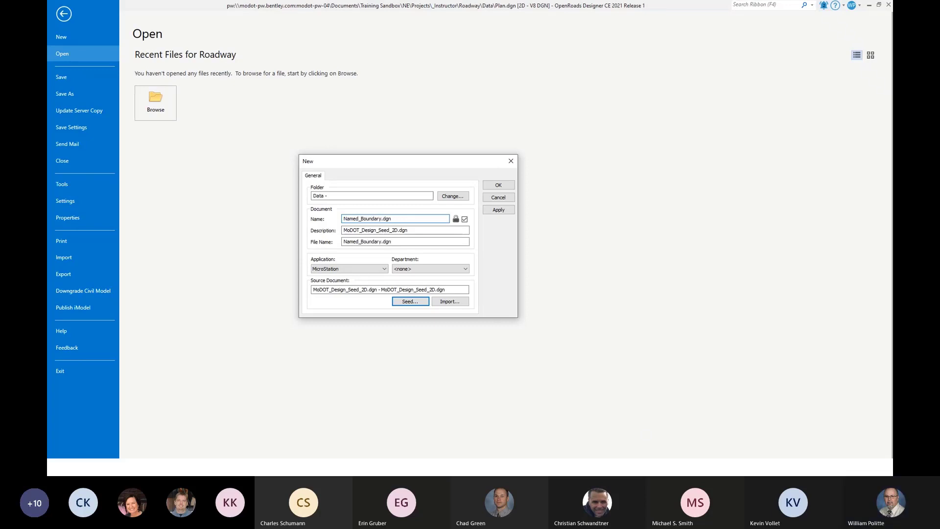
pyautogui.write('_')
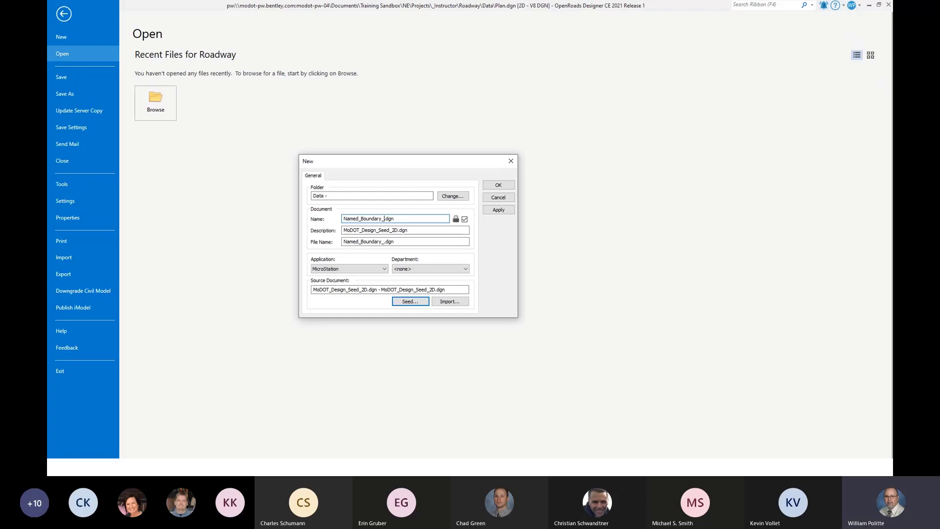
pyautogui.write('ORD')
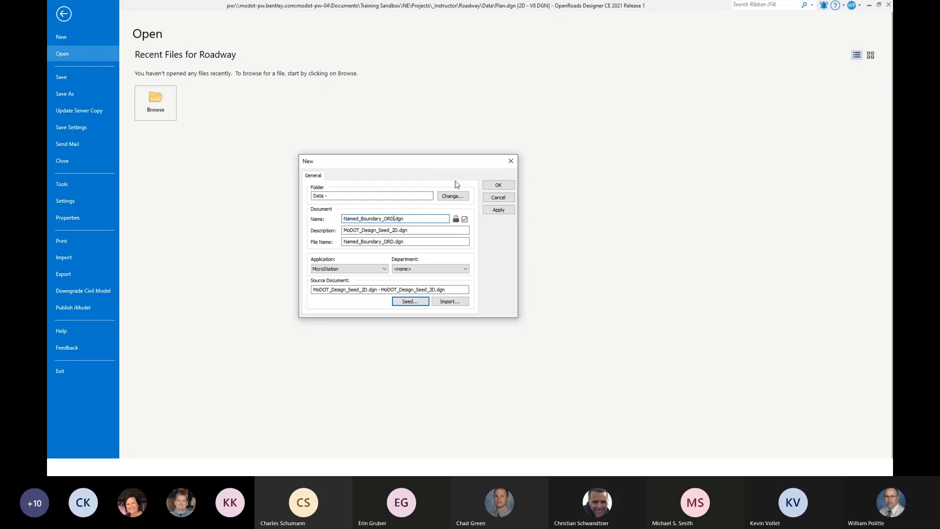
pyautogui.moveTo(400, 161); pyautogui.dragTo(449, 164)
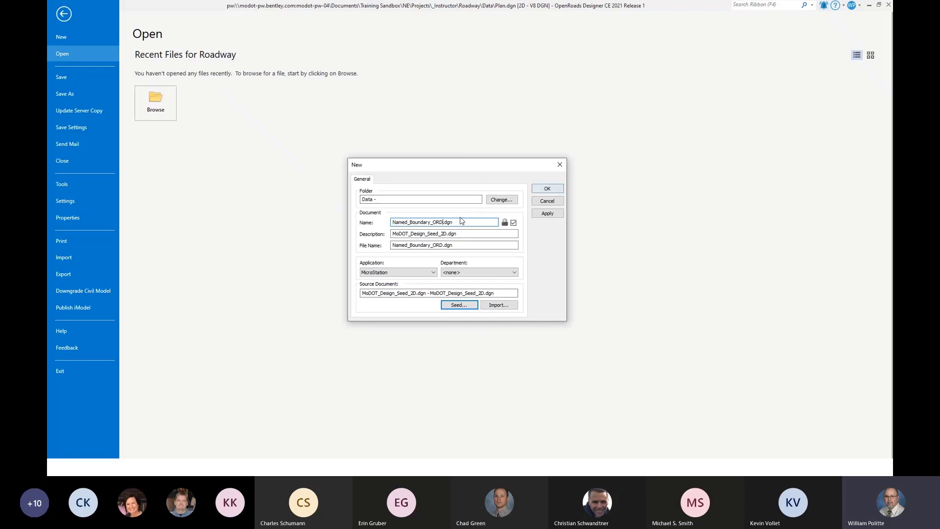
pyautogui.click(545, 191)
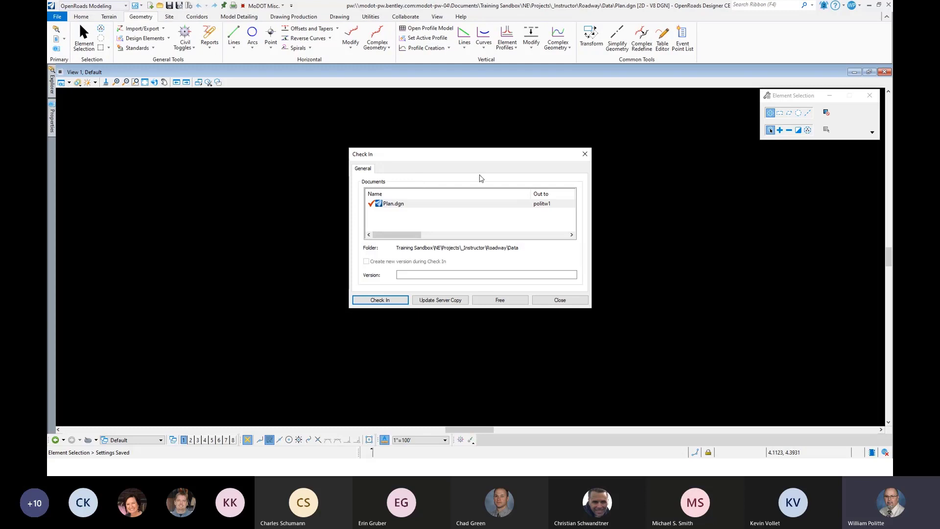
pyautogui.click(390, 298)
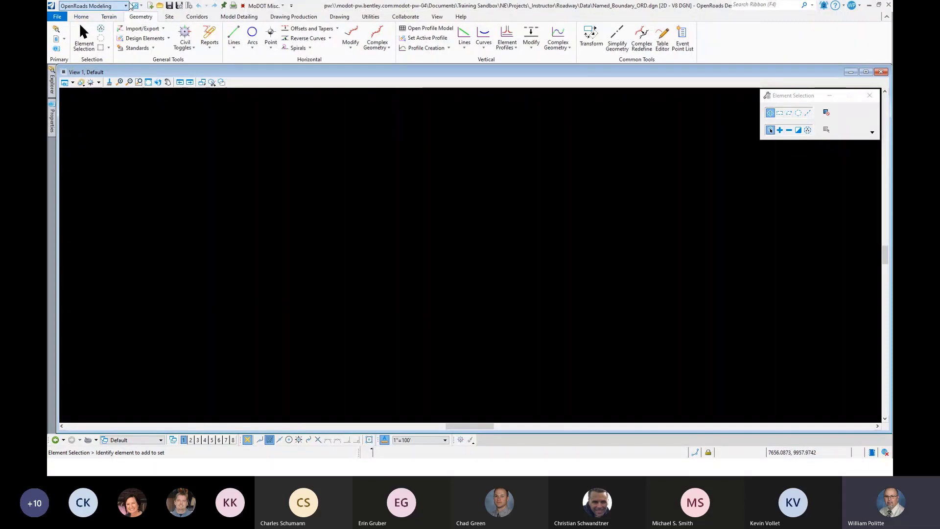
# Assign the geographic coordinate system from the Default model of Corridors_Route-54_J5P3181.dgn to the new file
pyautogui.click(81, 17)
pyautogui.click(370, 17)
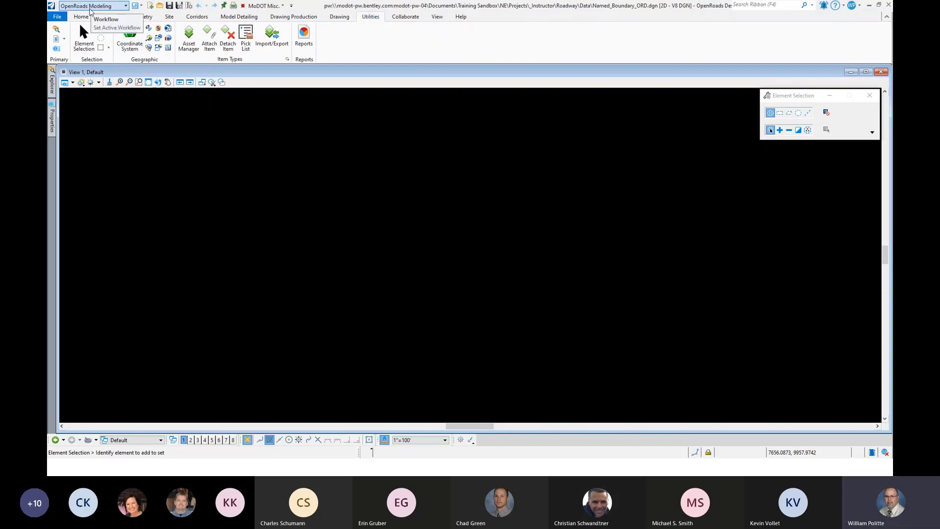
pyautogui.click(125, 6)
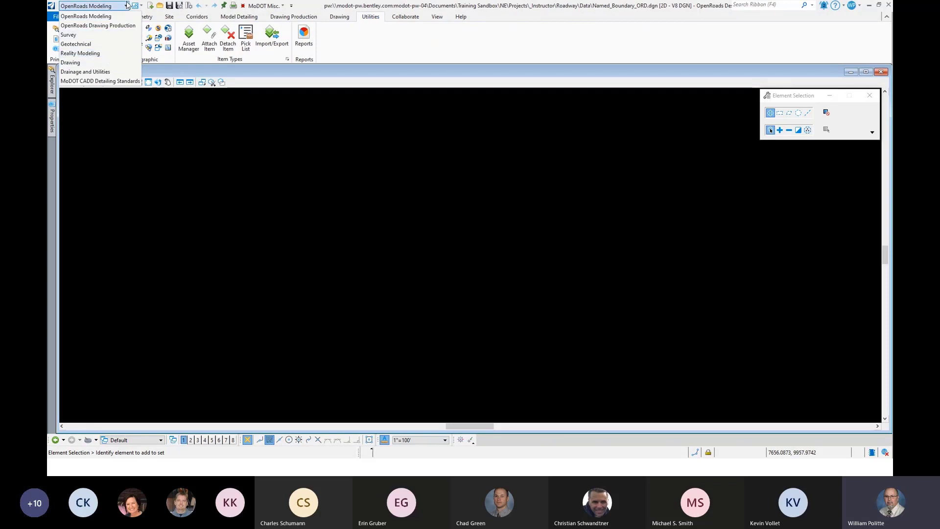
pyautogui.click(372, 42)
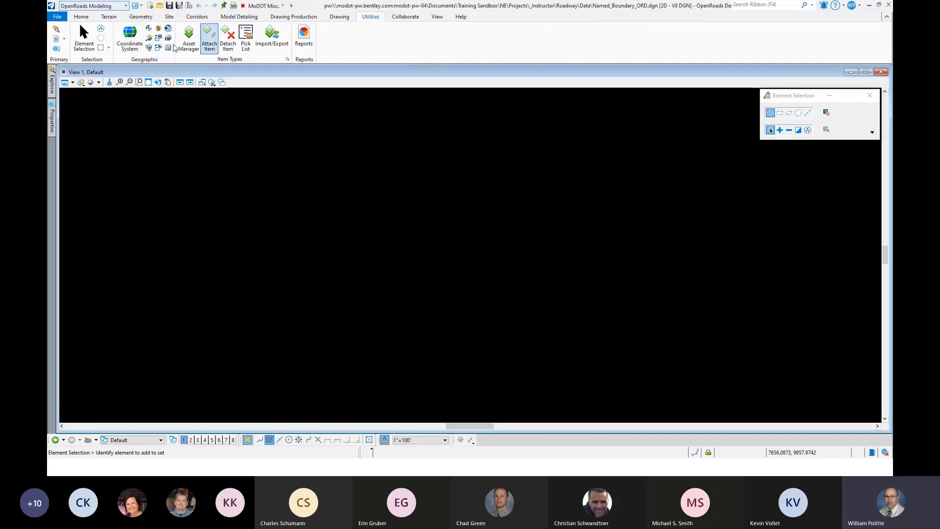
pyautogui.click(130, 38)
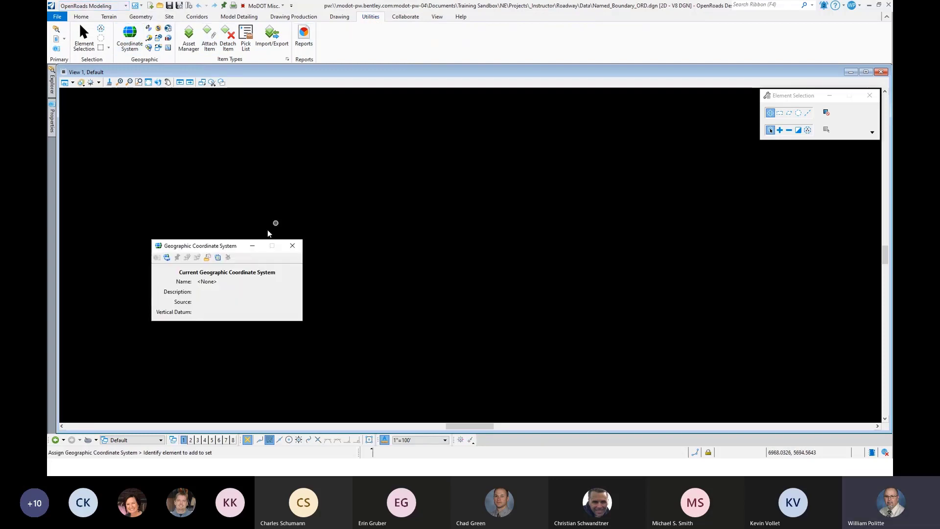
pyautogui.moveTo(240, 247); pyautogui.dragTo(419, 156)
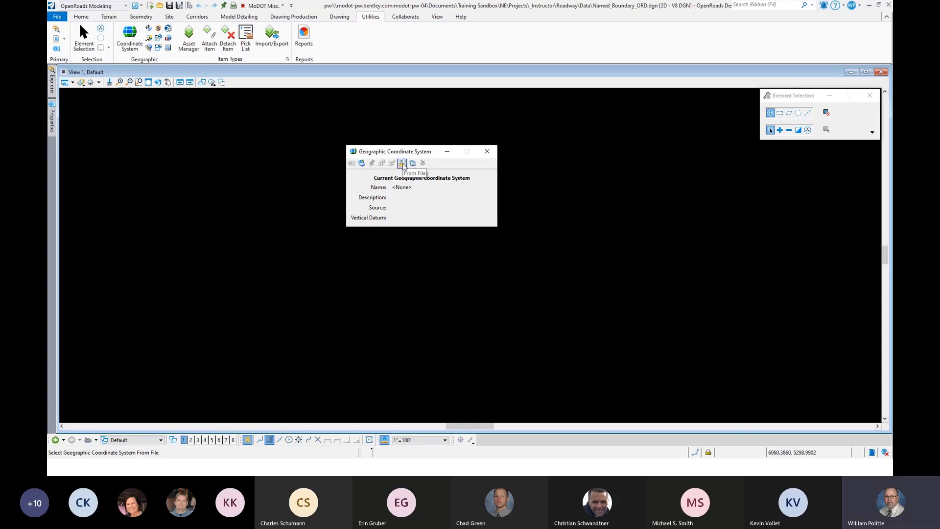
pyautogui.click(402, 163)
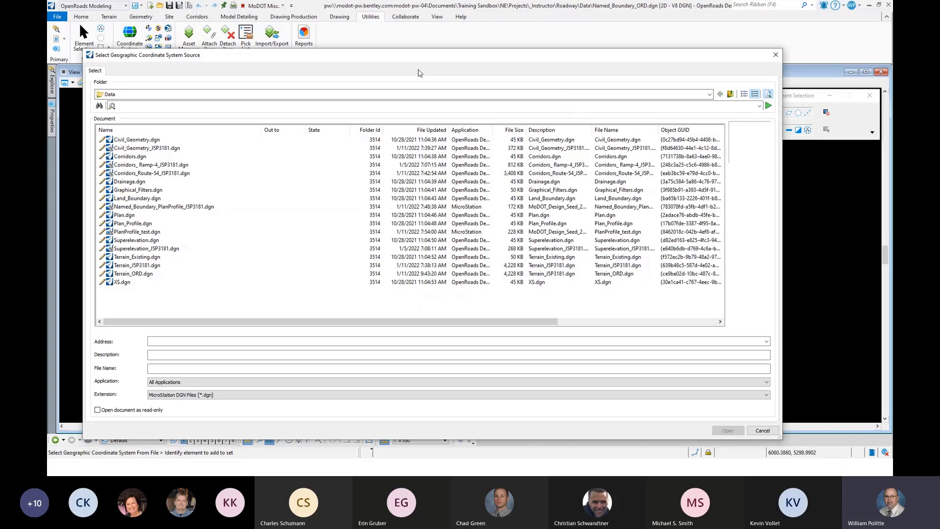
pyautogui.moveTo(381, 56); pyautogui.dragTo(400, 47)
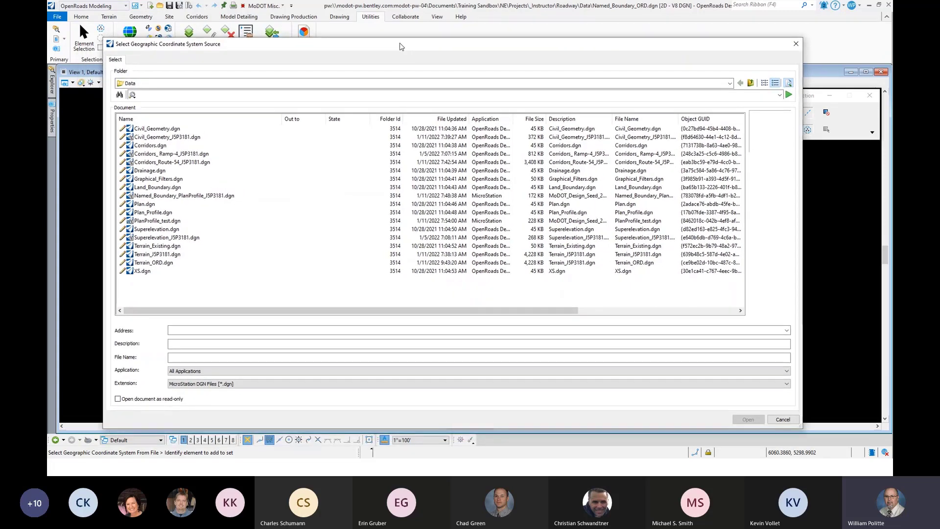
pyautogui.click(164, 163)
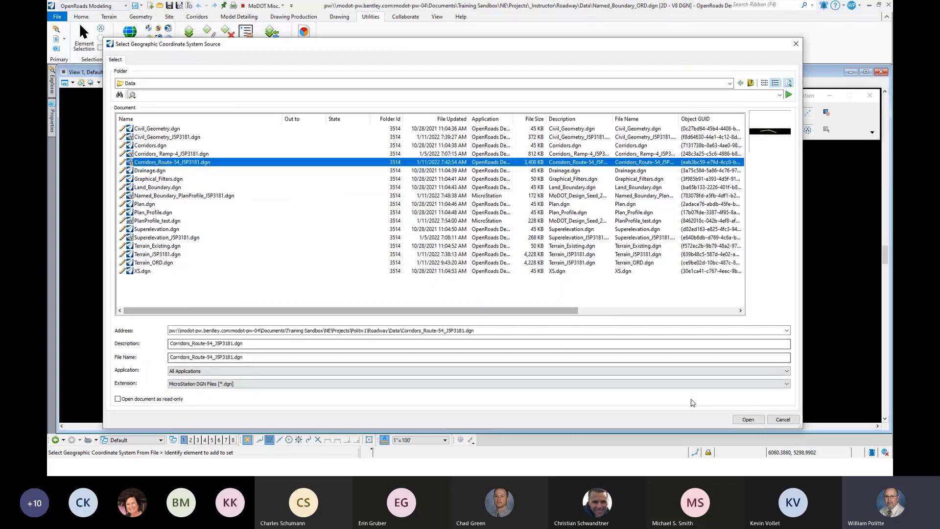
pyautogui.click(739, 421)
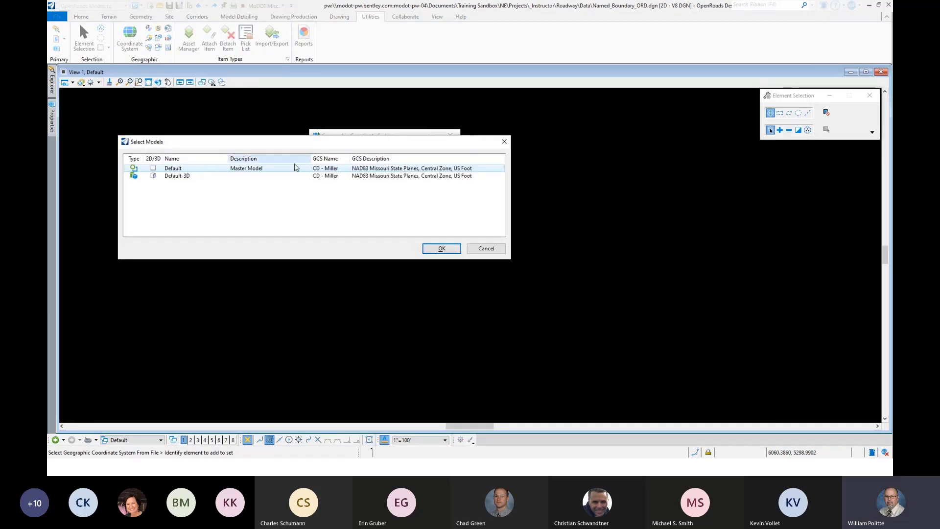
pyautogui.click(442, 250)
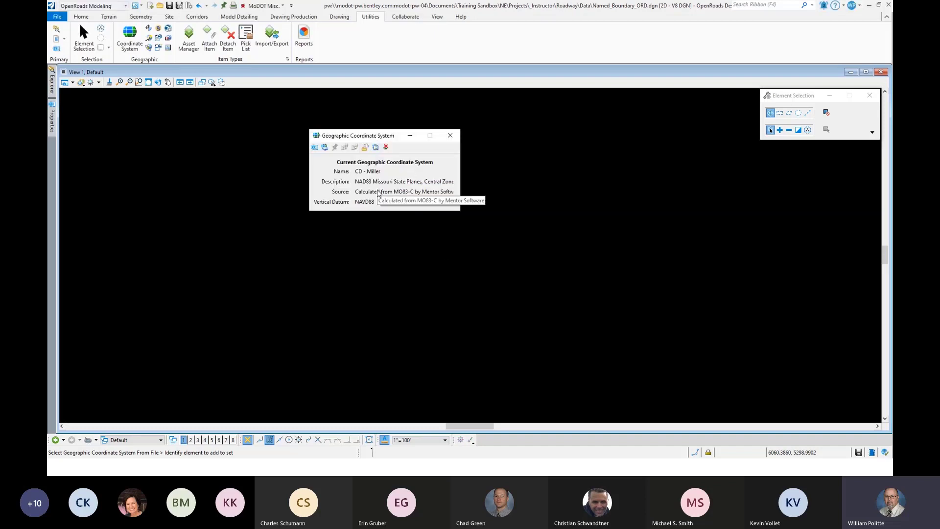
pyautogui.click(451, 139)
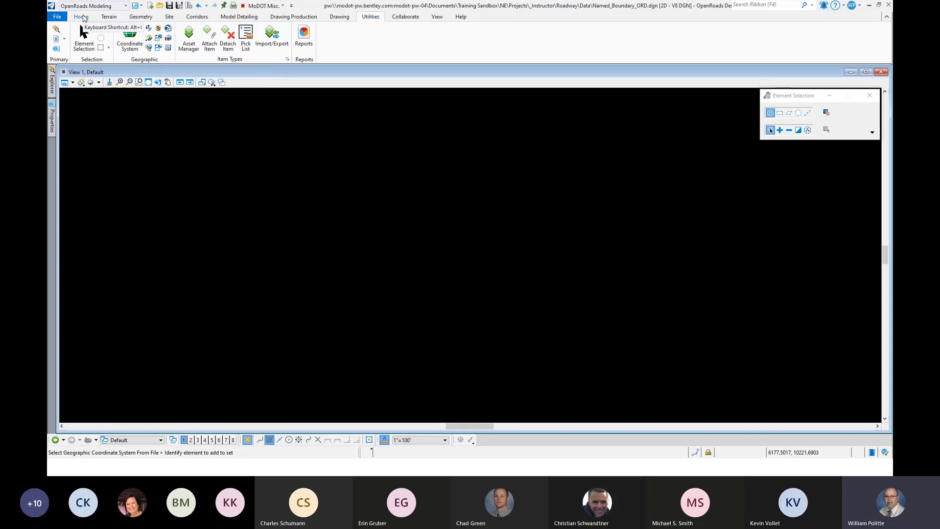
# Open the References manager, hide its hierarchy tree and narrow the window
pyautogui.click(81, 18)
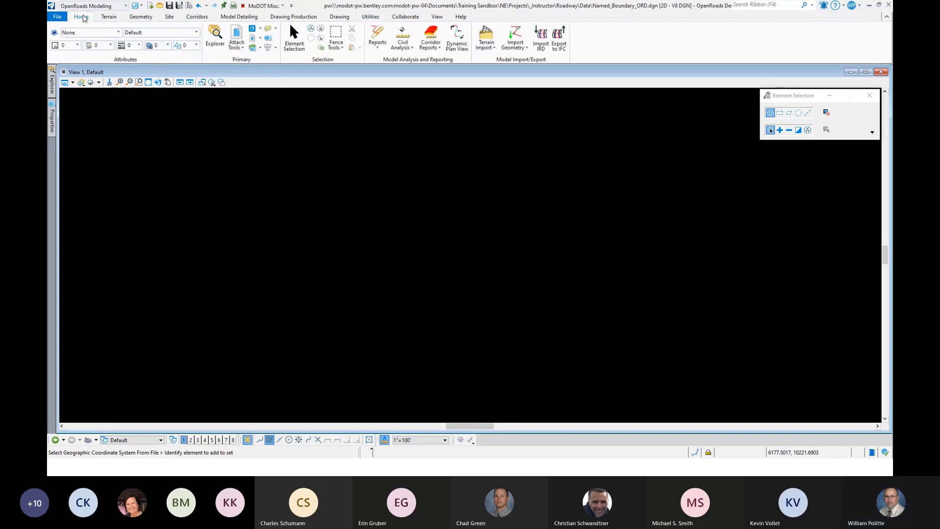
pyautogui.click(242, 47)
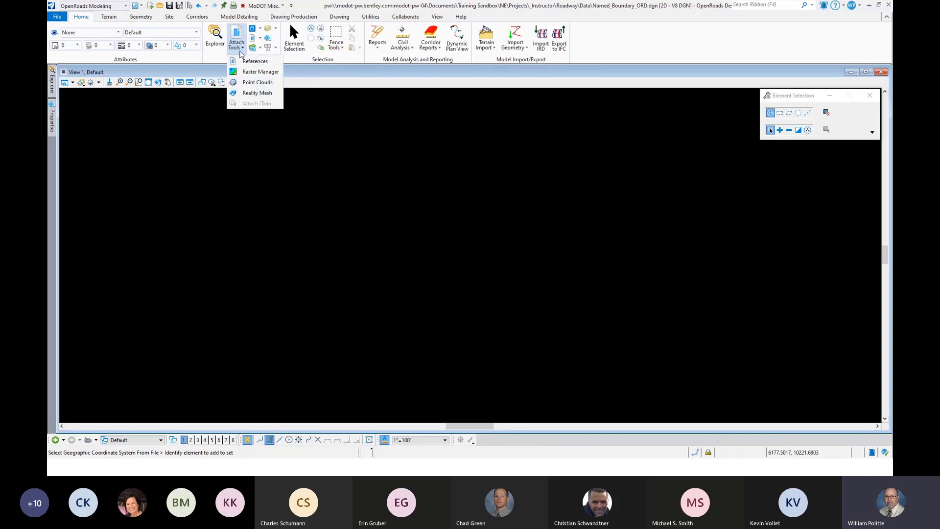
pyautogui.click(259, 65)
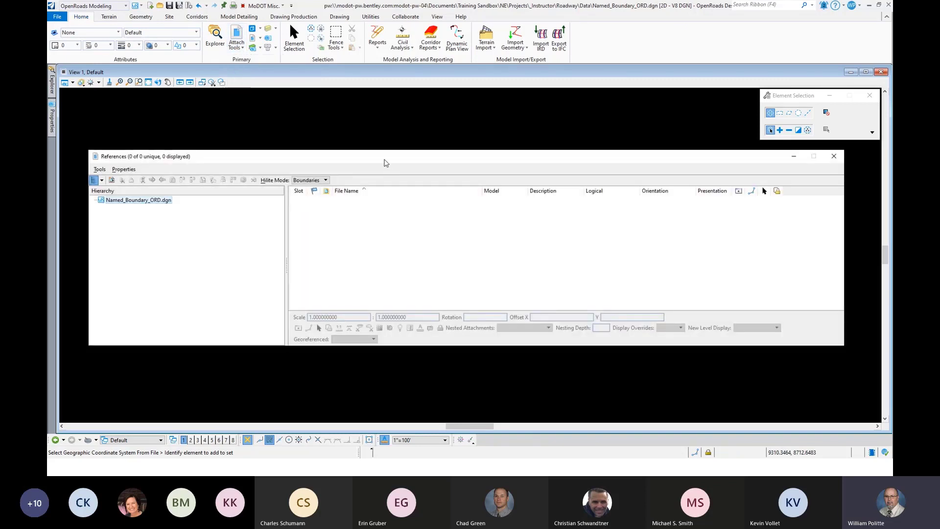
pyautogui.moveTo(384, 159); pyautogui.dragTo(364, 152)
pyautogui.click(75, 169)
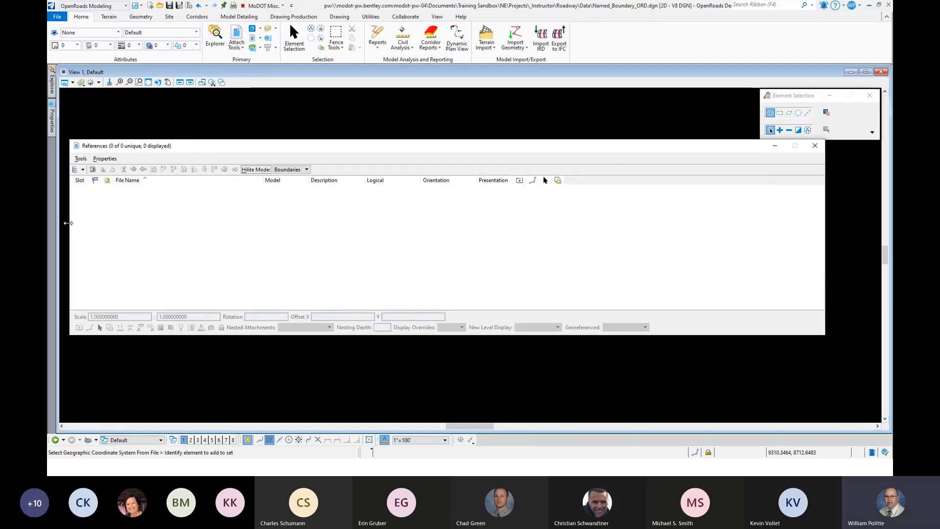
pyautogui.moveTo(70, 227); pyautogui.dragTo(157, 225)
pyautogui.moveTo(325, 149); pyautogui.dragTo(292, 147)
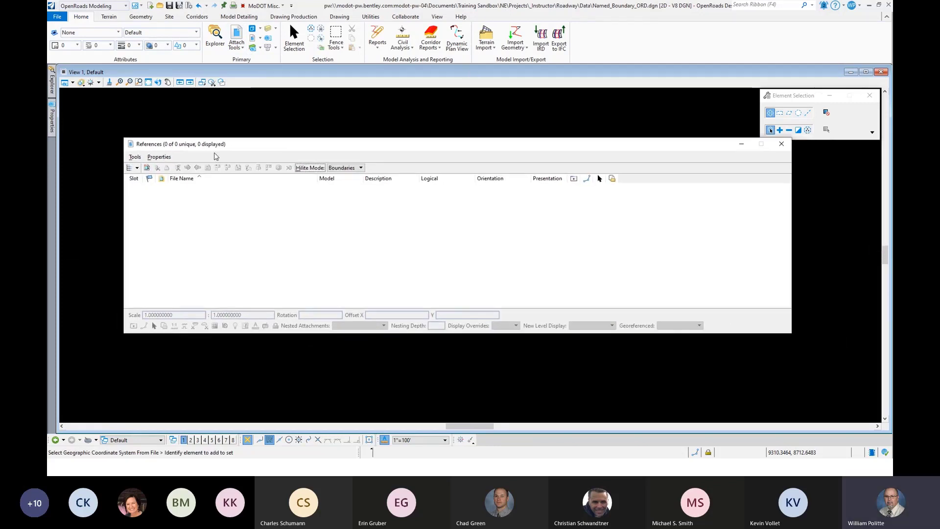
# Add Corridors_Route-54_J5P3181.dgn from the Data folder as an interactive reference attachment, continuing despite it being outside the active WorkSet
pyautogui.click(135, 157)
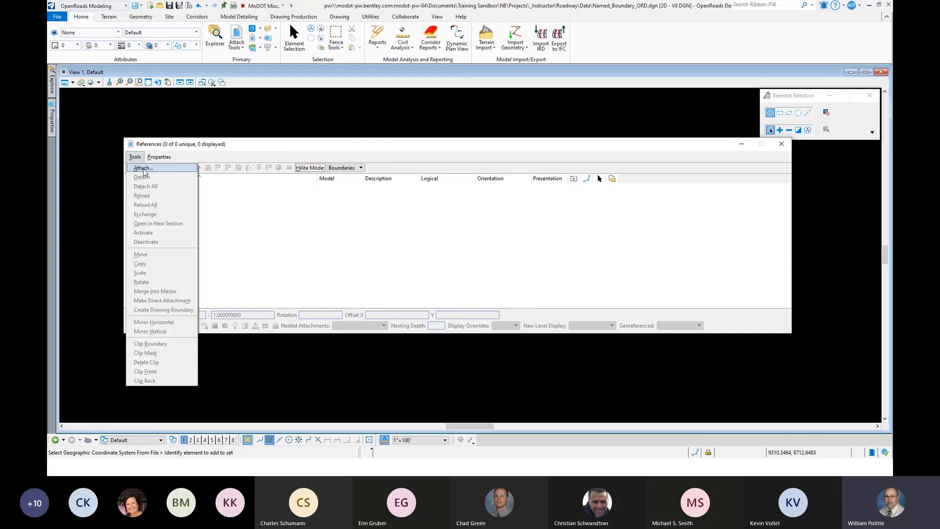
pyautogui.click(195, 175)
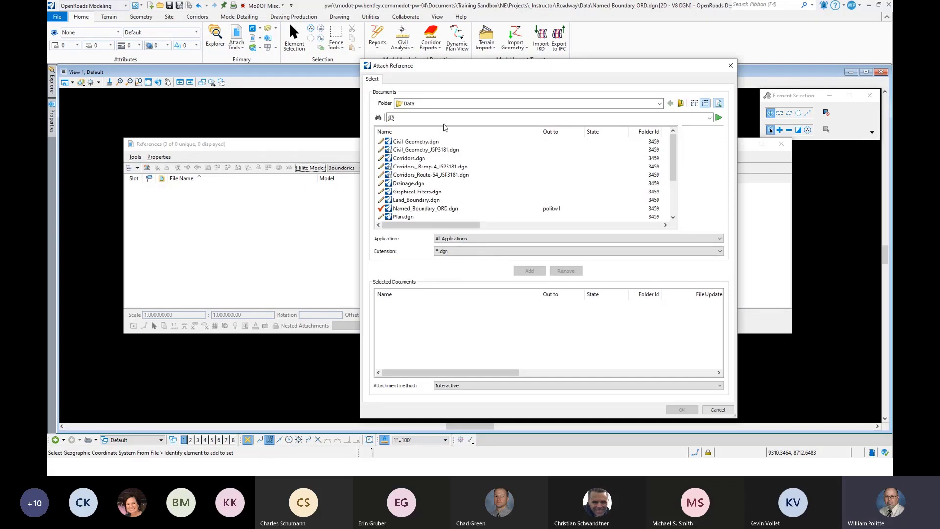
pyautogui.click(424, 105)
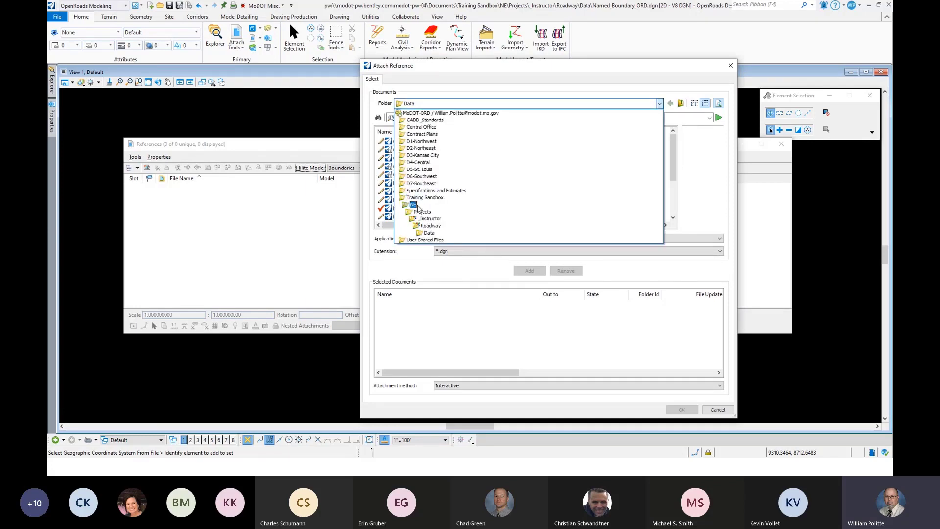
pyautogui.click(429, 233)
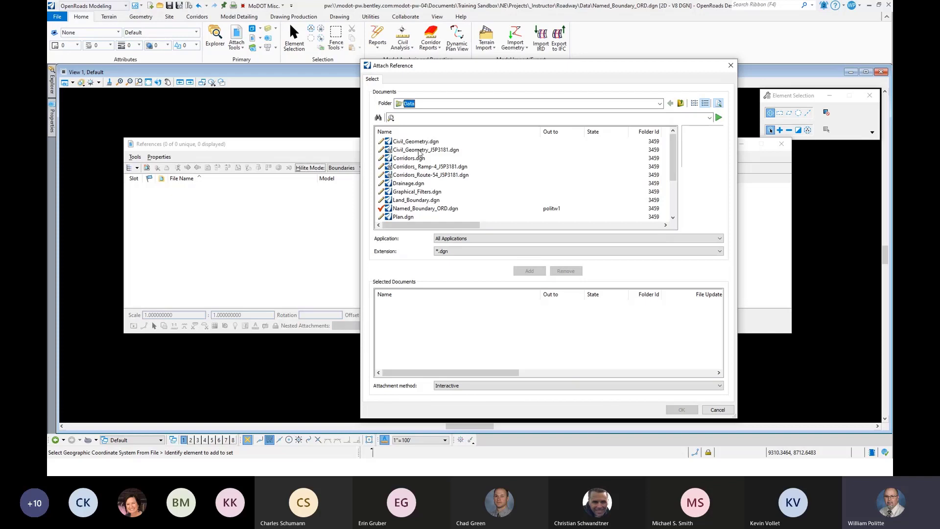
pyautogui.click(426, 175)
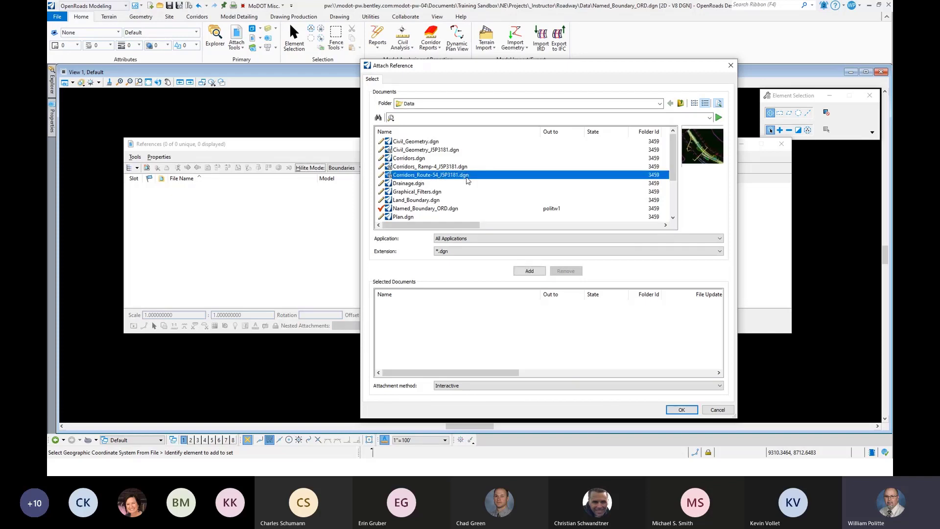
pyautogui.click(529, 272)
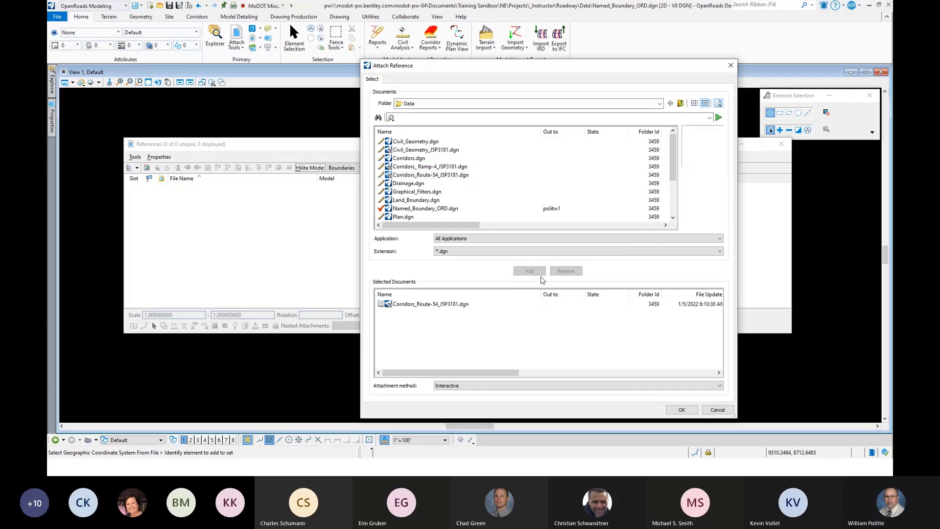
pyautogui.click(681, 410)
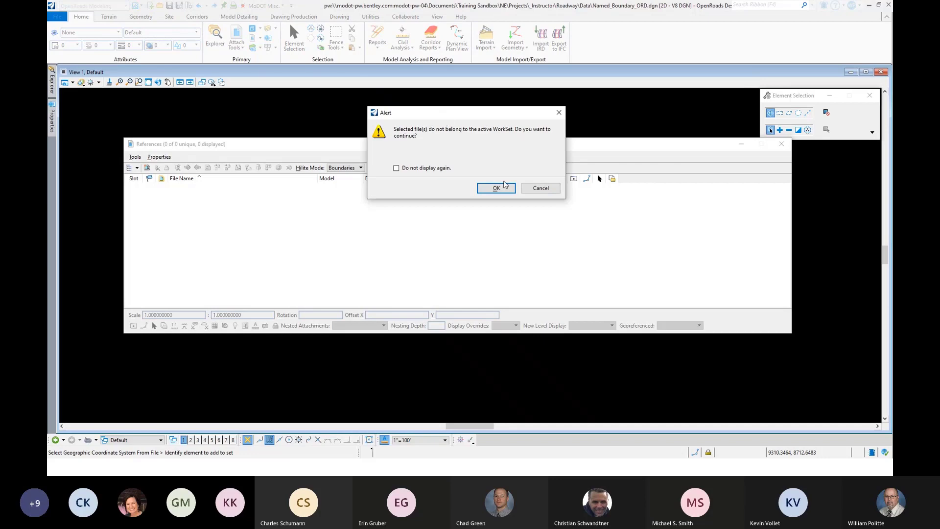
pyautogui.click(495, 186)
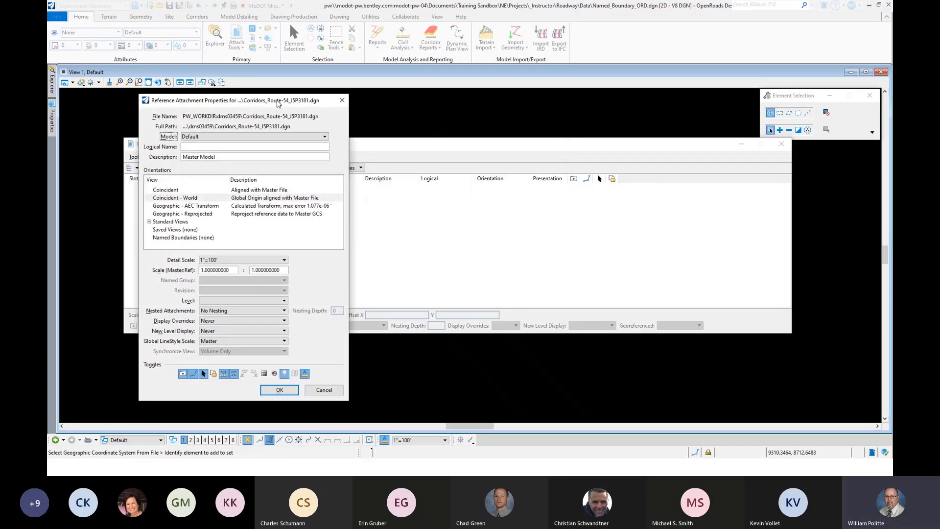
# Attach the corridor reference's Default model as Coincident - World with Live Nesting at a nesting depth of 1
pyautogui.moveTo(277, 103); pyautogui.dragTo(530, 105)
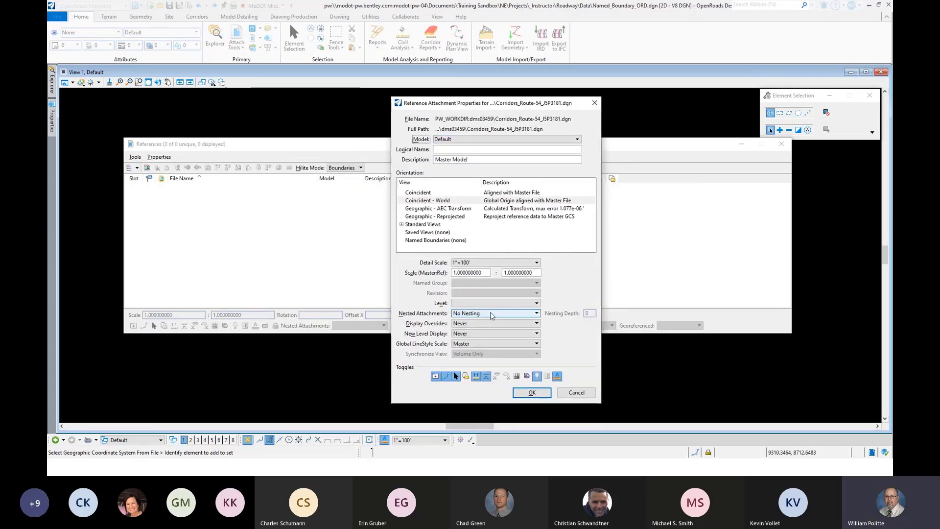
pyautogui.click(536, 314)
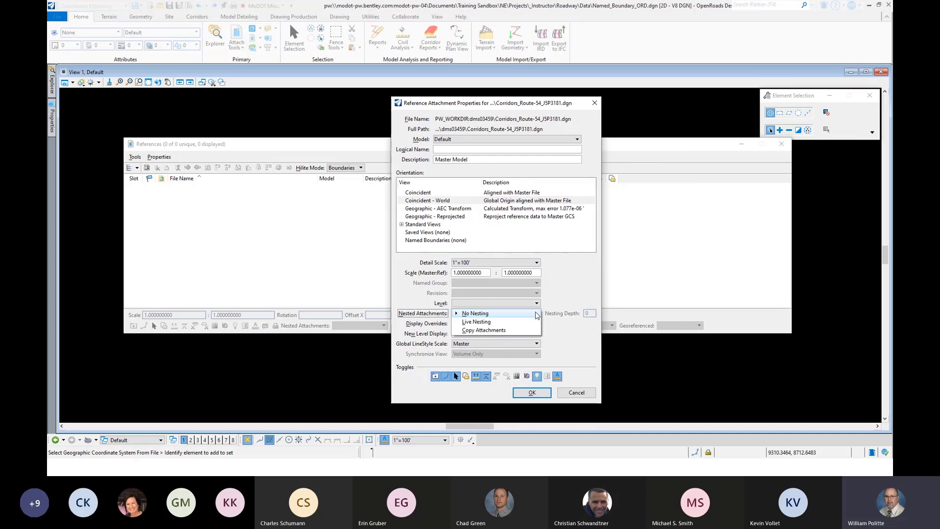
pyautogui.click(488, 322)
pyautogui.click(588, 314)
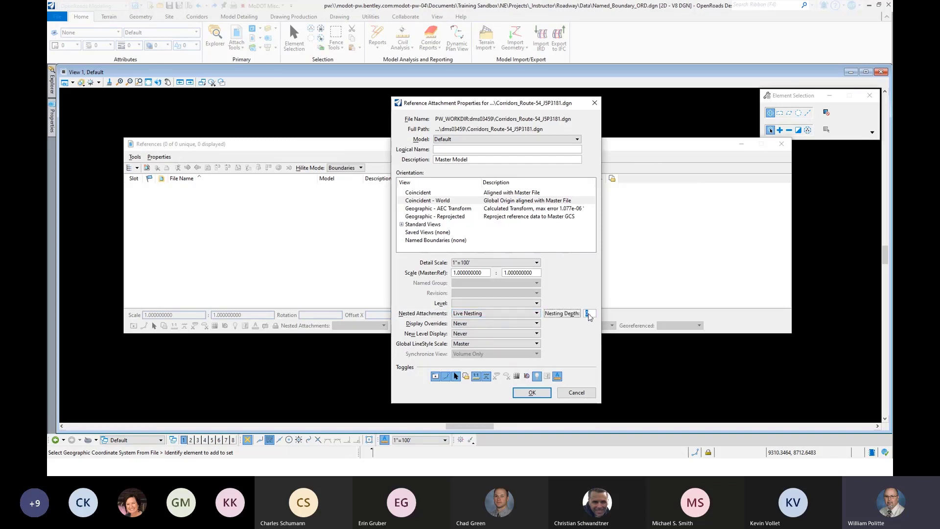
pyautogui.write('1')
pyautogui.click(532, 392)
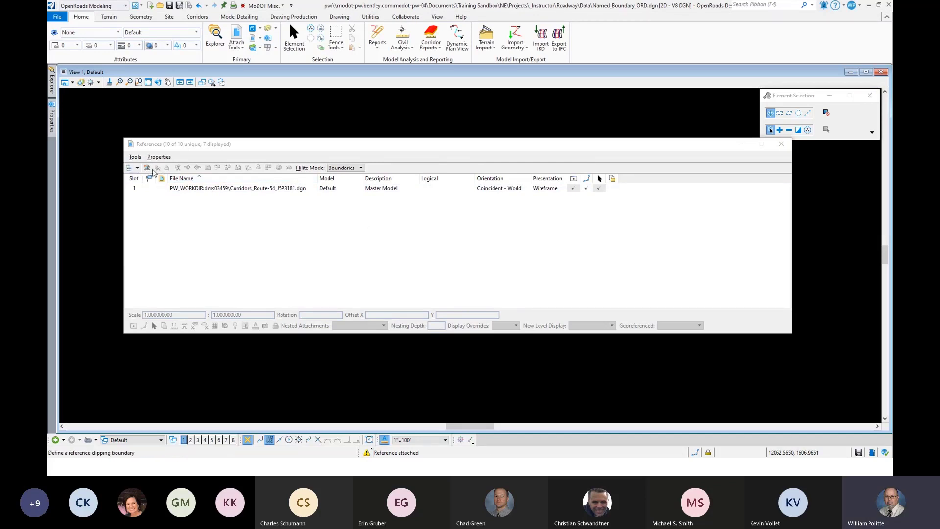
# Fit the plan view to the extents of the attached Route 54 corridor reference
pyautogui.moveTo(205, 147)
pyautogui.mouseDown()
pyautogui.moveTo(228, 142)
pyautogui.moveTo(165, 155)
pyautogui.moveTo(194, 154)
pyautogui.mouseUp()
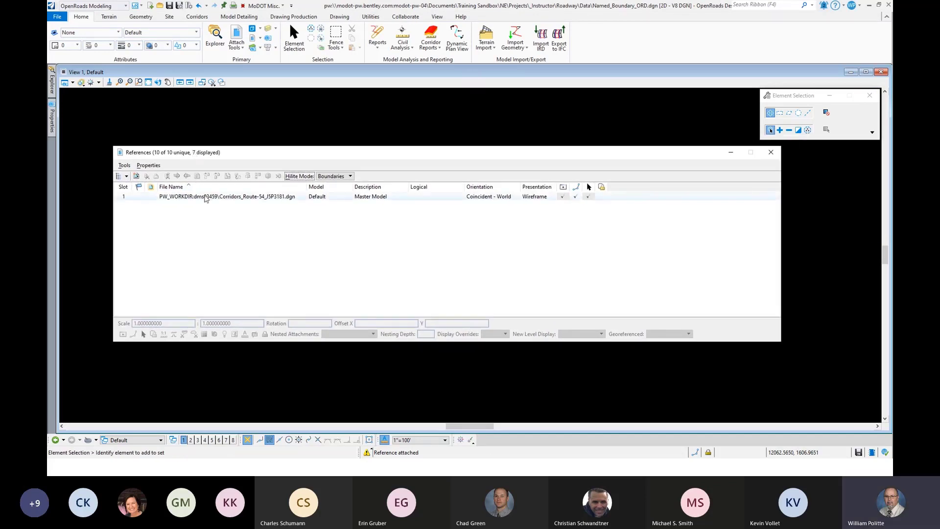
pyautogui.click(148, 82)
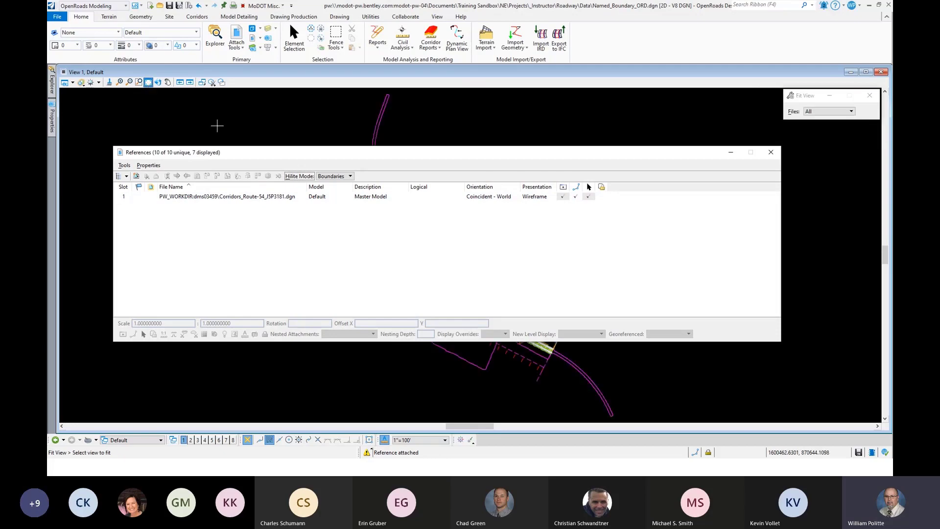
pyautogui.moveTo(290, 149); pyautogui.dragTo(320, 161)
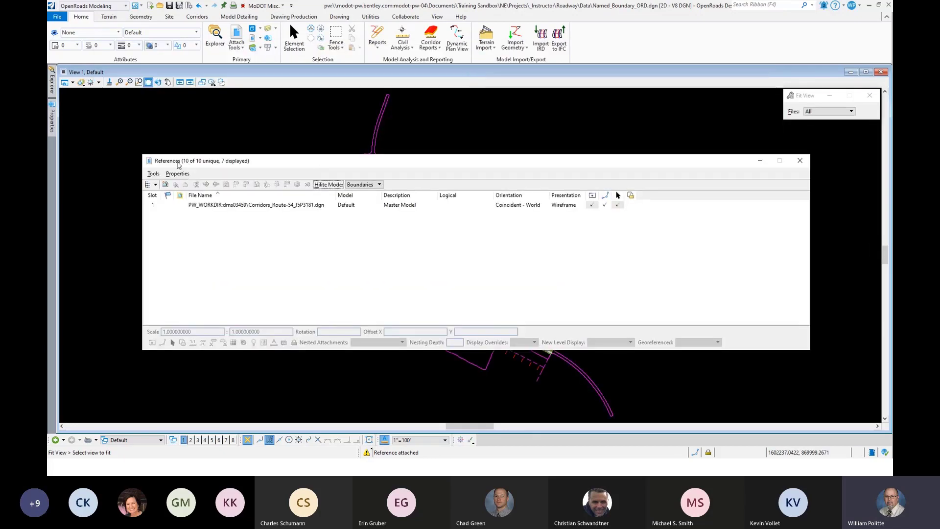
# Show the reference hierarchy tree, expand the nested attachments of Corridors_Route-54_J5P3181.dgn to review them, and close the References manager
pyautogui.click(148, 185)
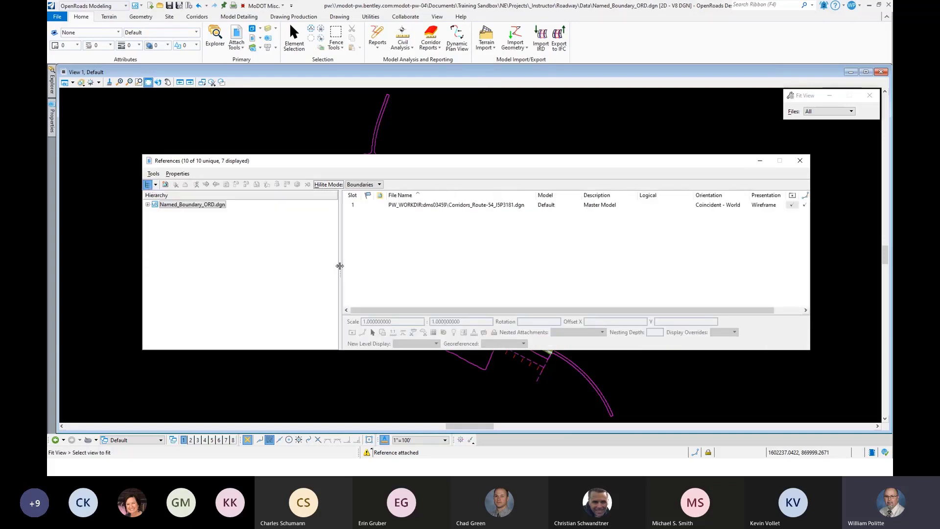
pyautogui.moveTo(340, 265); pyautogui.dragTo(364, 261)
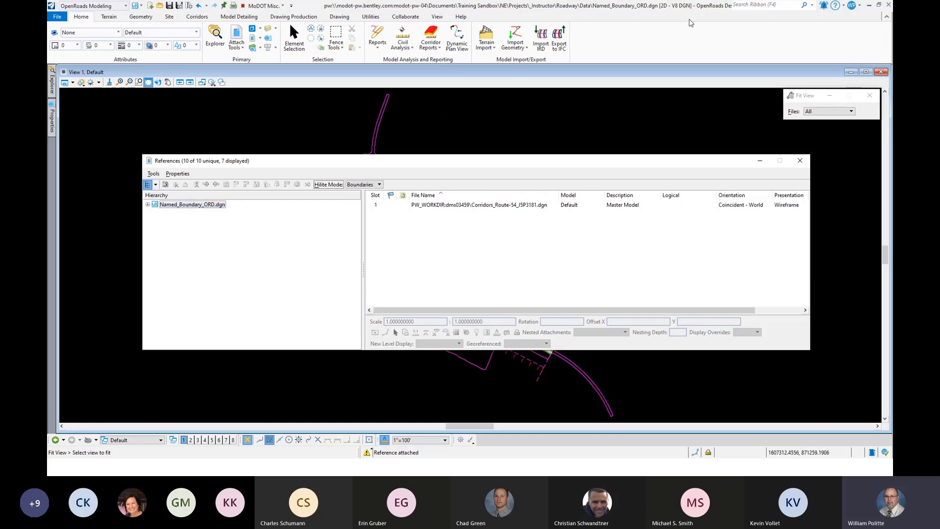
pyautogui.click(147, 204)
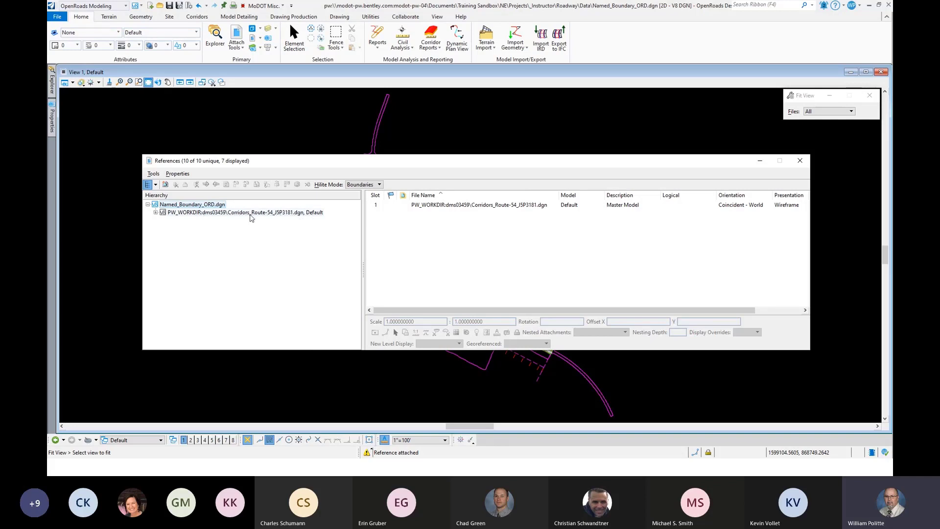
pyautogui.click(155, 212)
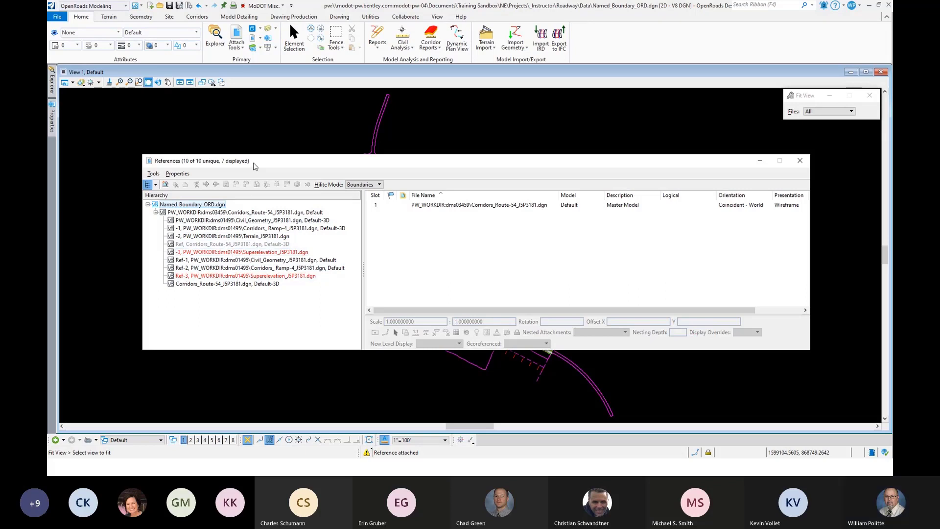
pyautogui.moveTo(255, 165); pyautogui.dragTo(229, 158)
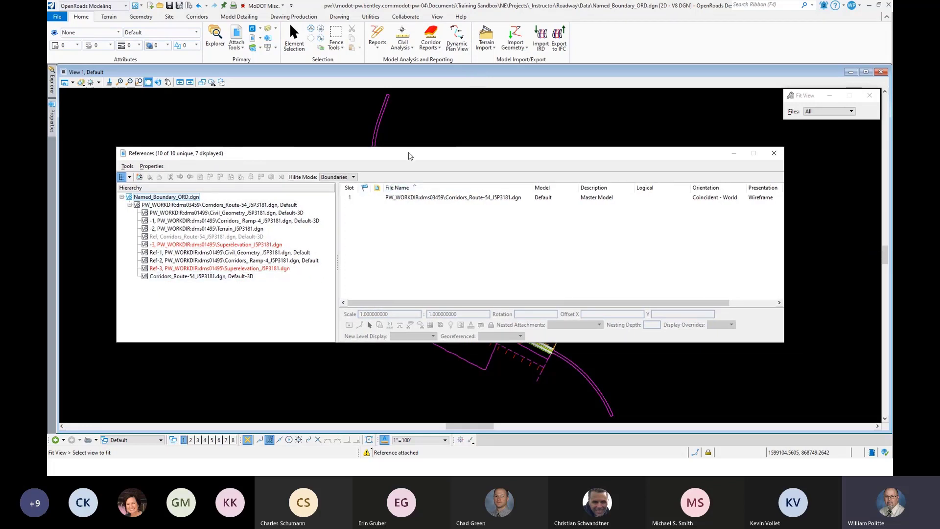
pyautogui.click(775, 154)
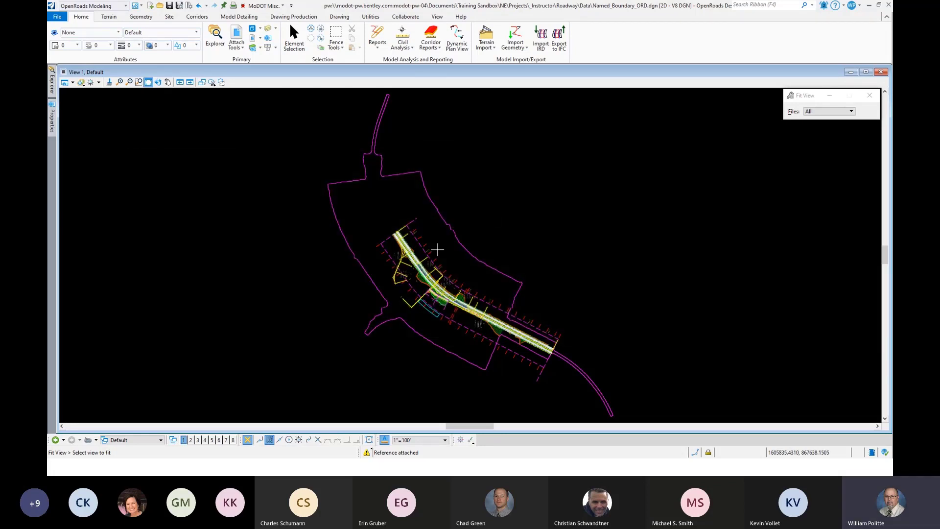
# Examine the referenced corridor in plan and identify which nested file the terrain boundary comes from
pyautogui.scroll(4, 465, 294)
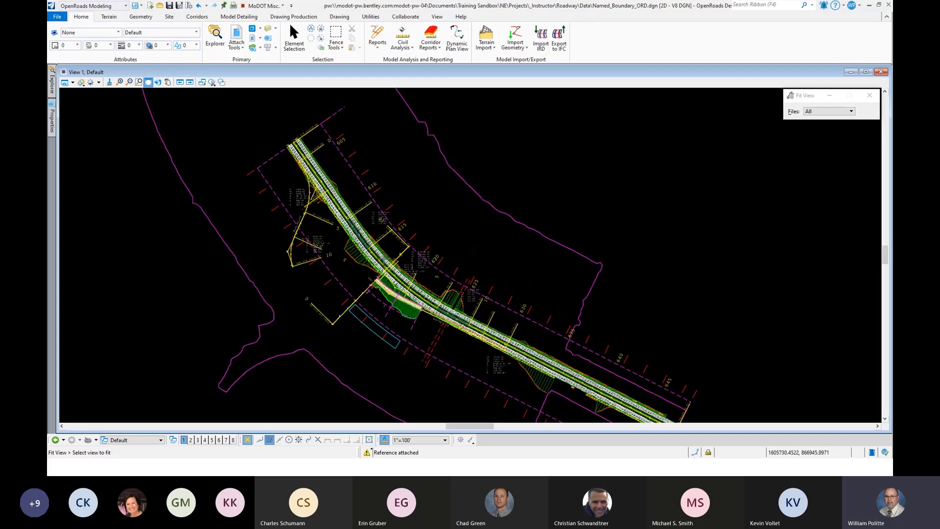
pyautogui.press('Escape')
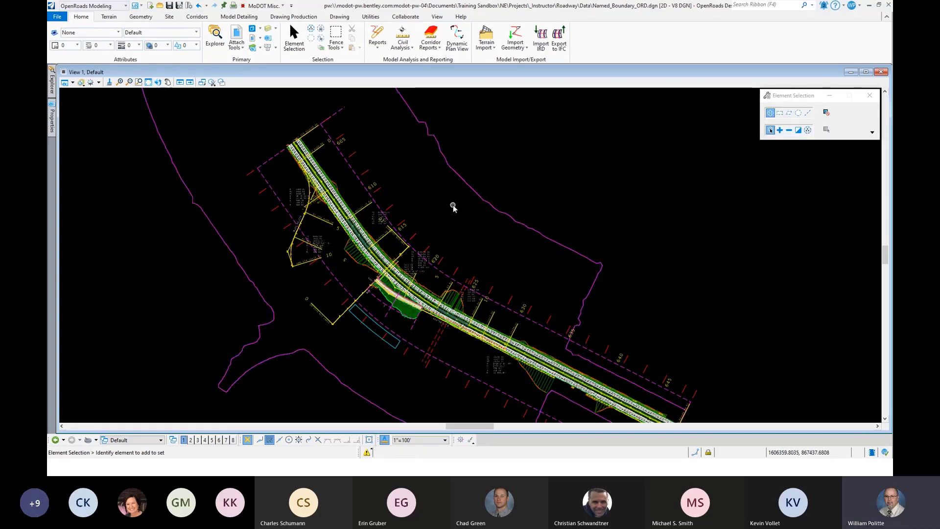
pyautogui.moveTo(463, 183)
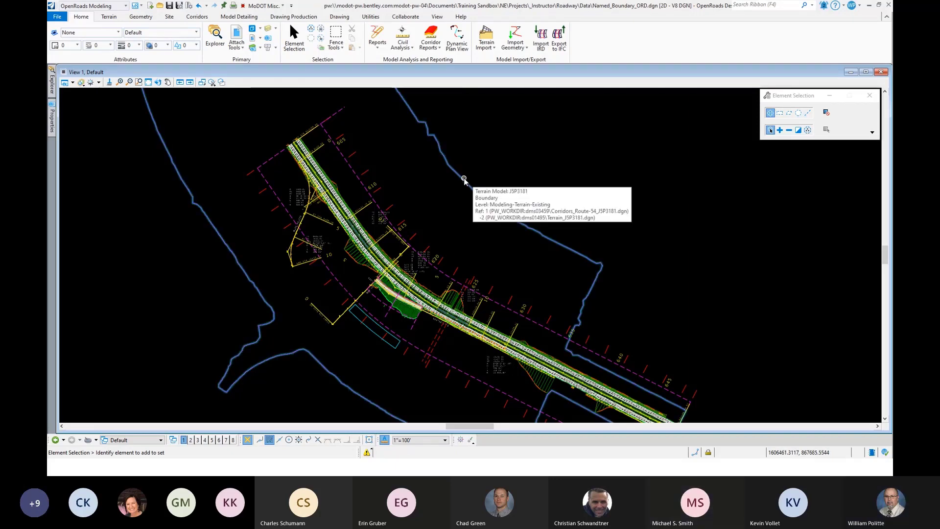
pyautogui.scroll(-1, 456, 184)
pyautogui.scroll(-1, 448, 189)
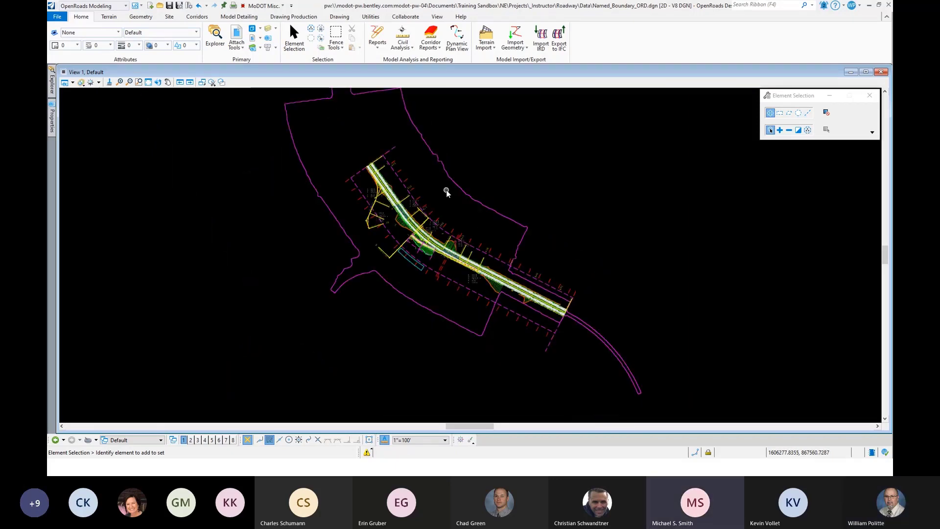
pyautogui.scroll(-2, 271, 170)
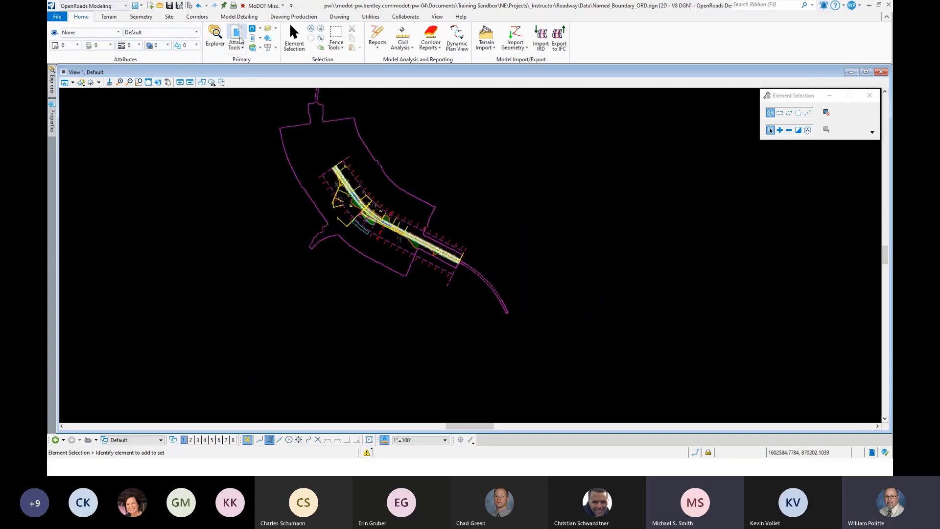
pyautogui.moveTo(333, 91); pyautogui.dragTo(342, 145, button='middle')
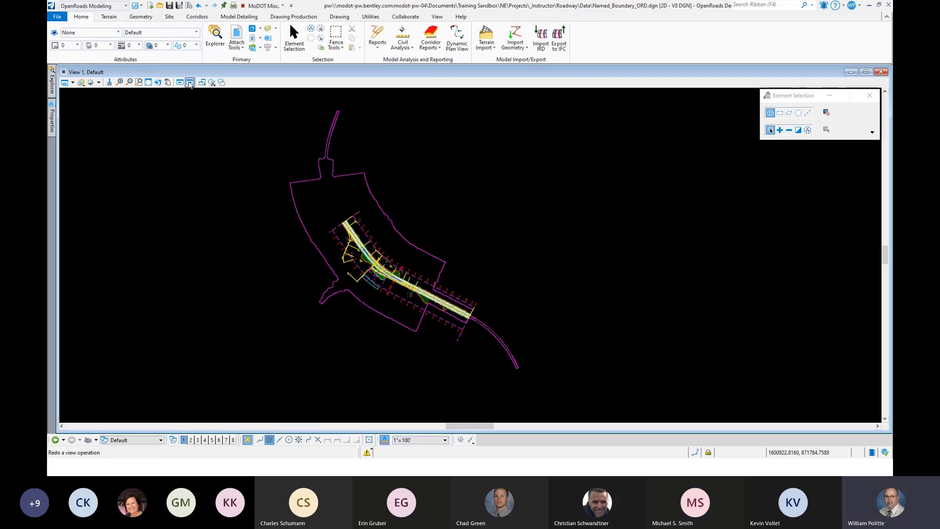
# Review the list of DGN documents in the Data folder and return to the drawing without opening another file
pyautogui.click(57, 17)
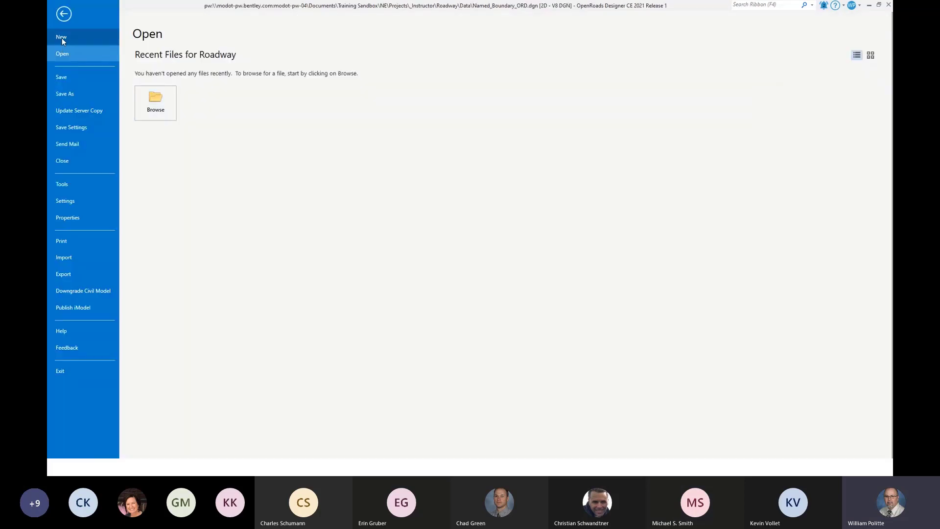
pyautogui.click(169, 109)
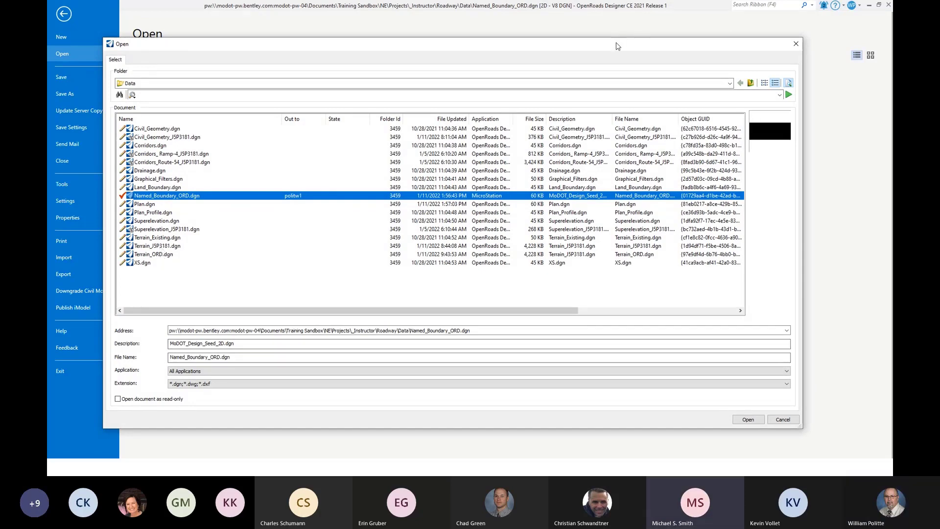
pyautogui.moveTo(441, 44); pyautogui.dragTo(383, 16)
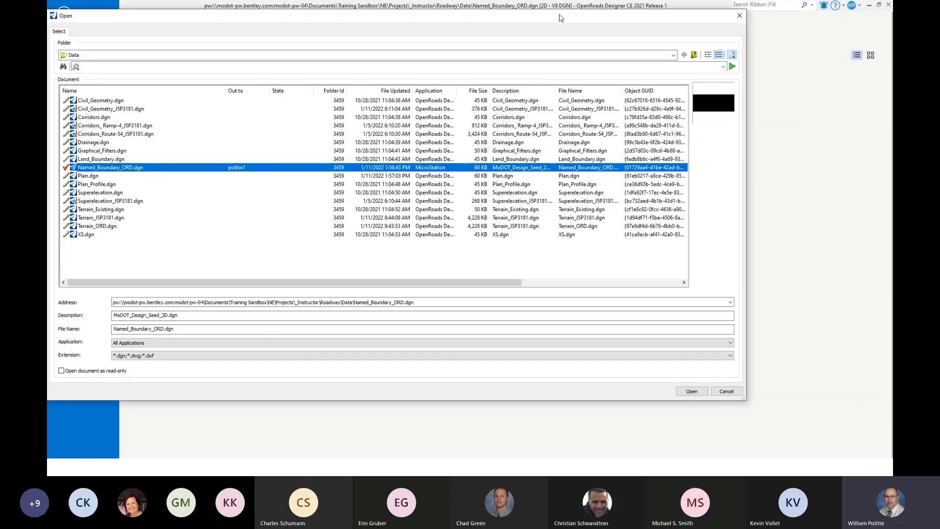
pyautogui.click(737, 390)
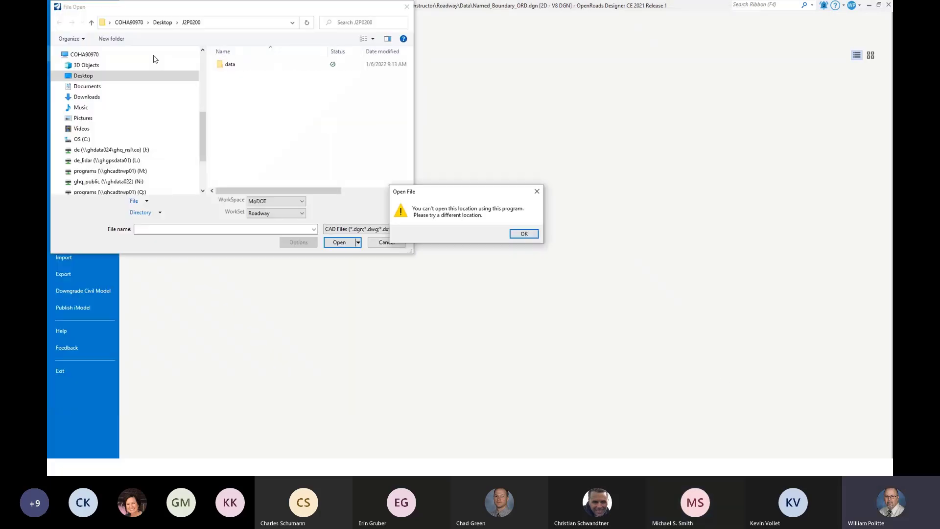
pyautogui.click(523, 235)
pyautogui.click(385, 242)
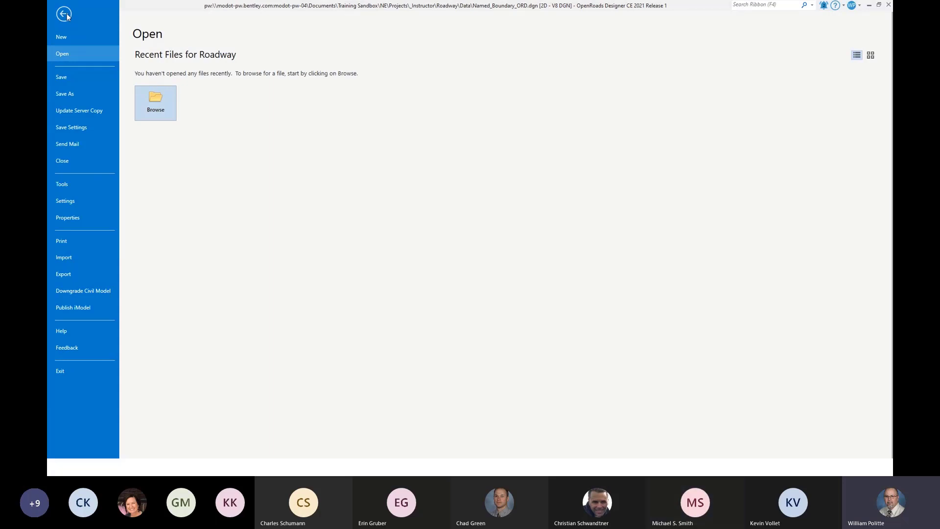
pyautogui.click(64, 14)
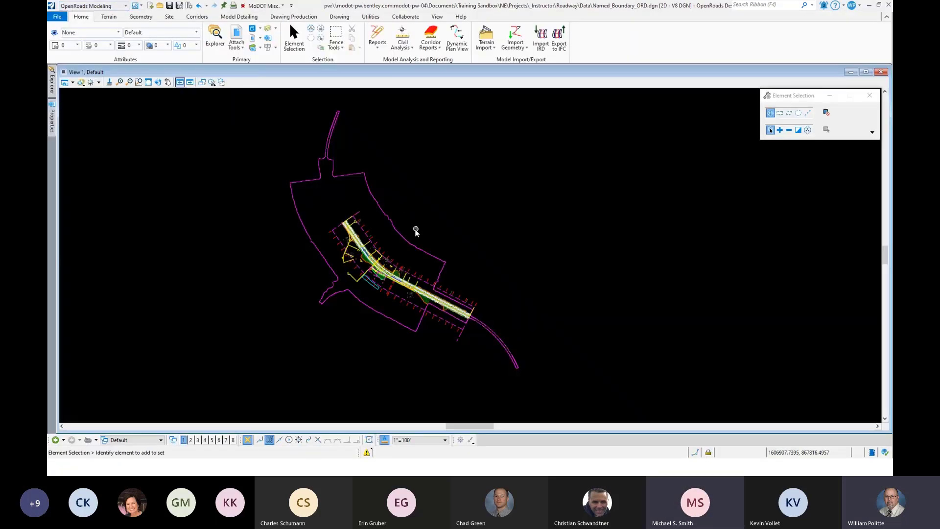
# Select the boundary of the referenced J5P3181 existing terrain and set it as the active terrain model
pyautogui.click(401, 234)
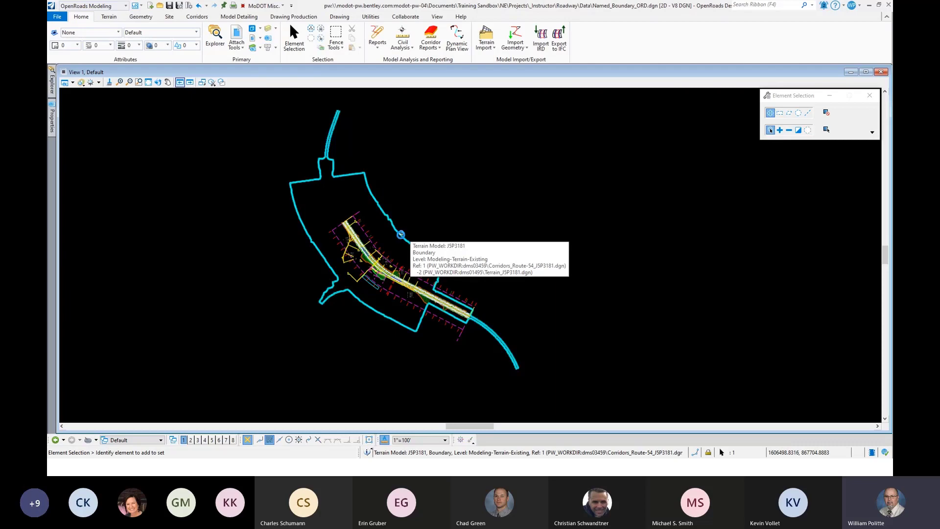
pyautogui.click(422, 230)
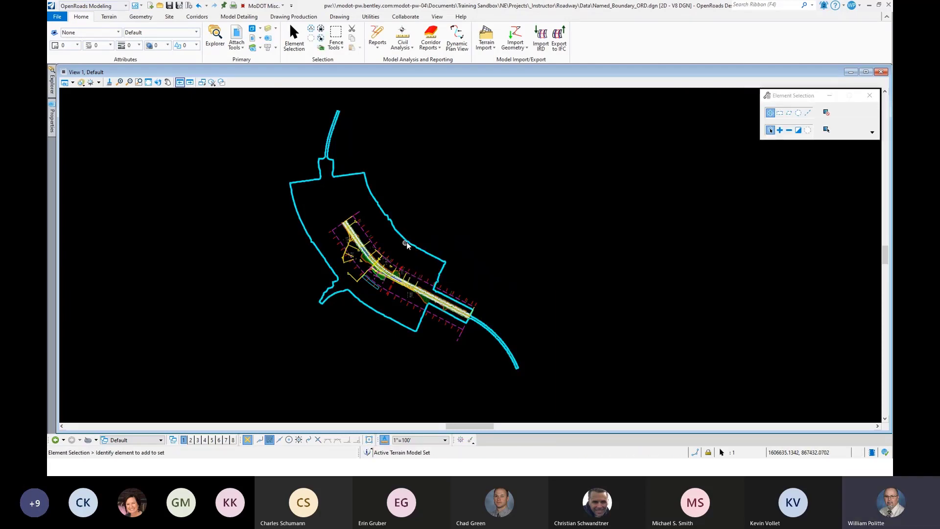
pyautogui.scroll(4, 408, 243)
pyautogui.scroll(-3, 401, 229)
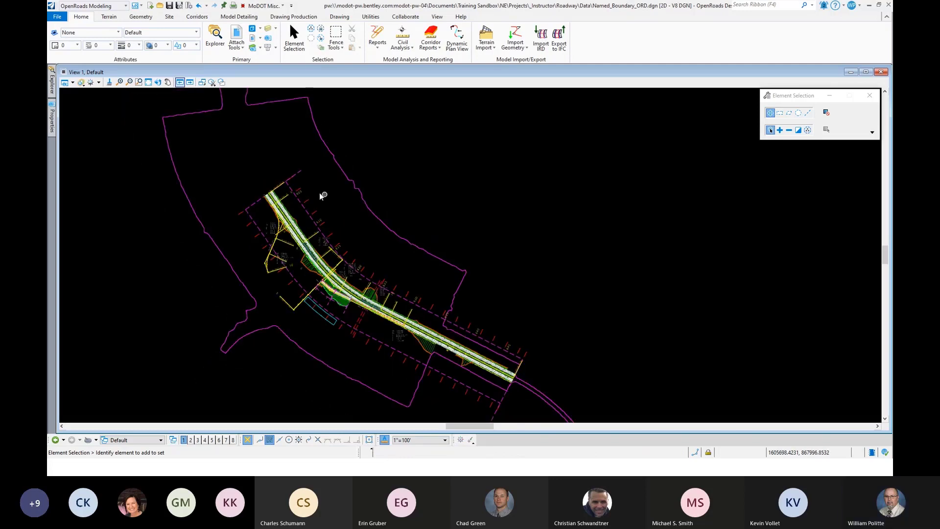
# Open the Default-3D model in View 2 beside the plan view and inspect the corridor there
pyautogui.scroll(5, 364, 235)
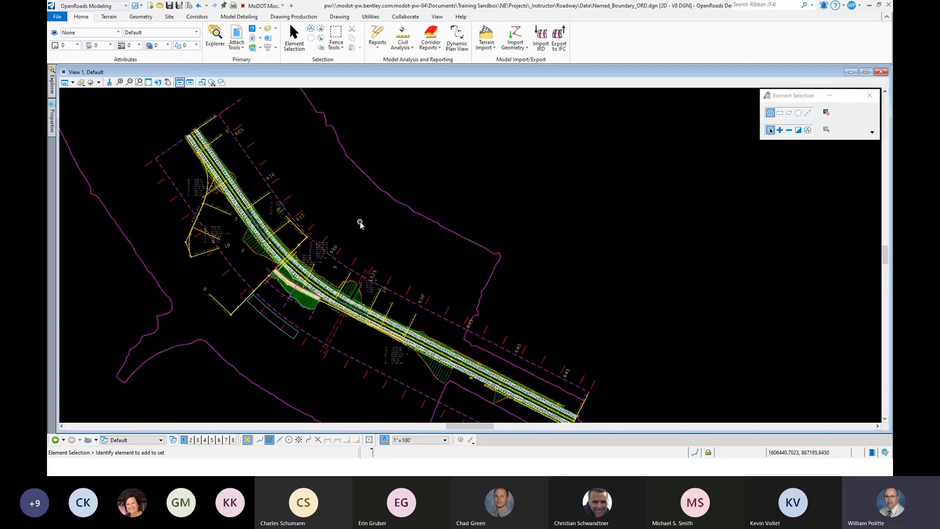
pyautogui.scroll(-2, 360, 224)
pyautogui.scroll(1, 372, 201)
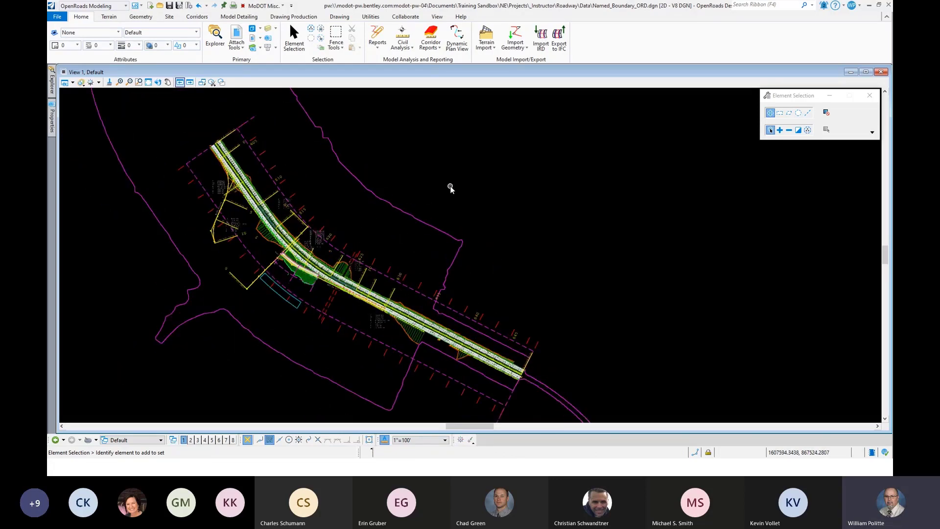
pyautogui.moveTo(412, 218)
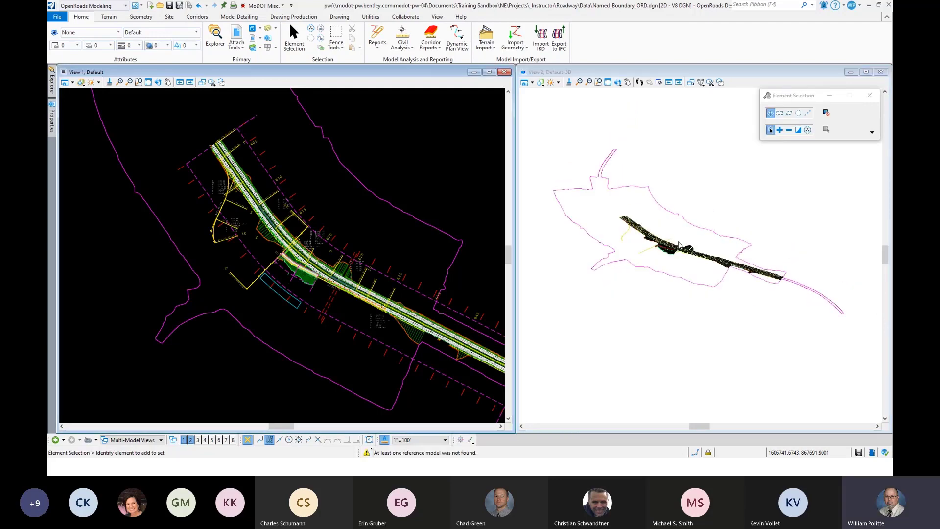
pyautogui.scroll(3, 672, 237)
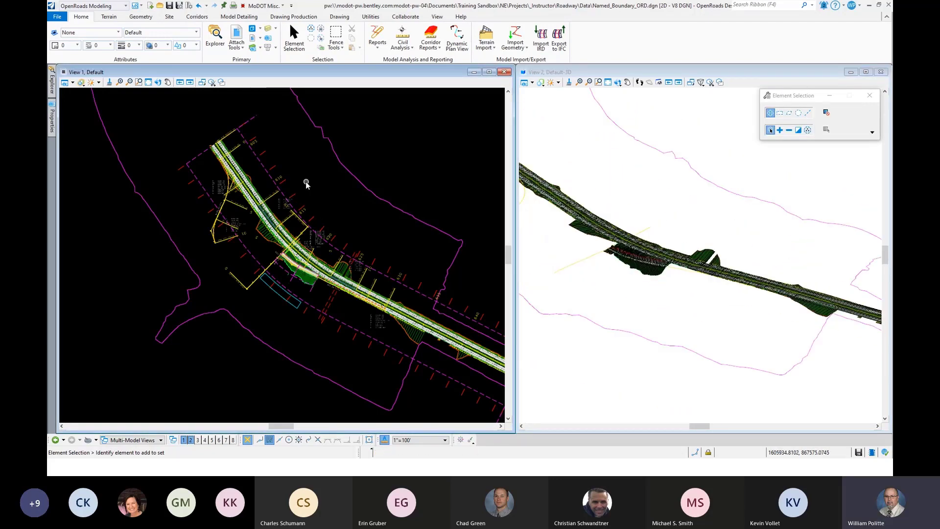
# Open the profile model of the Route 54 centerline in View 8 below the plan and 3D views and enlarge that view
pyautogui.scroll(5, 254, 203)
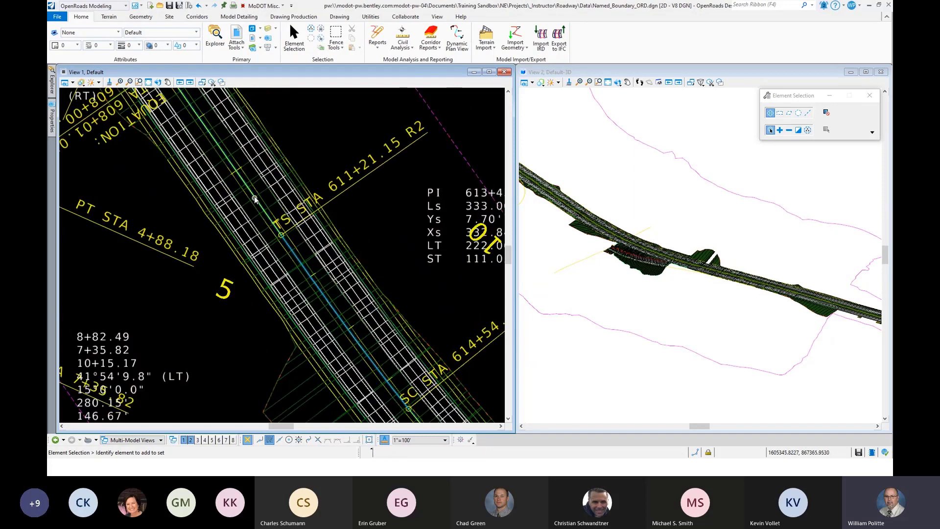
pyautogui.click(252, 194)
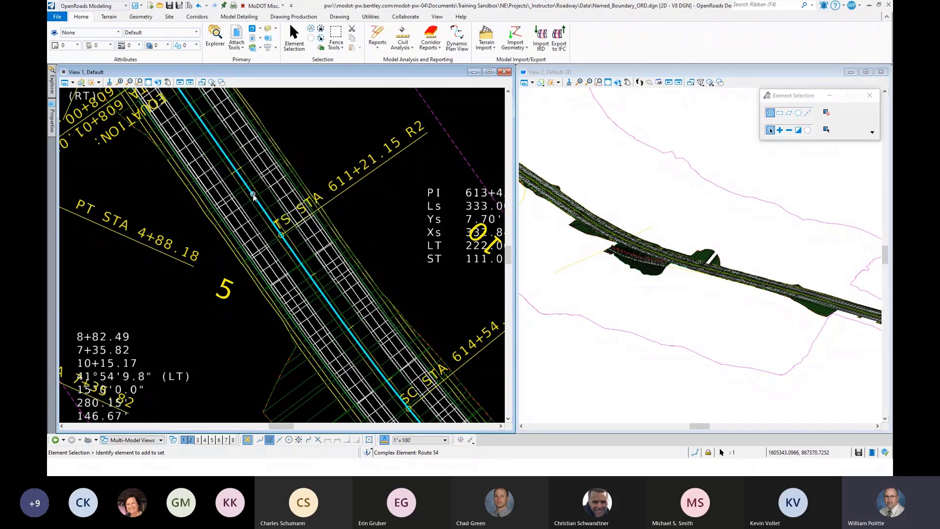
pyautogui.click(276, 189)
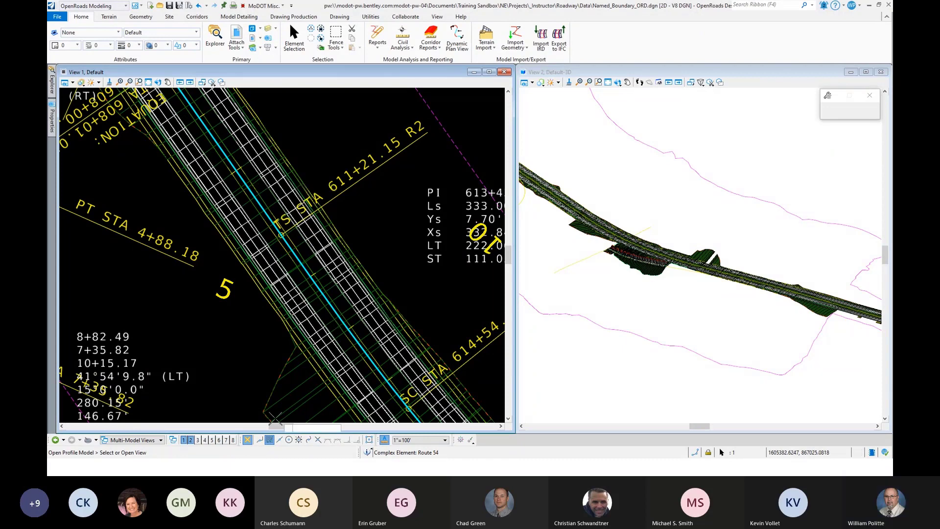
pyautogui.rightClick(294, 410)
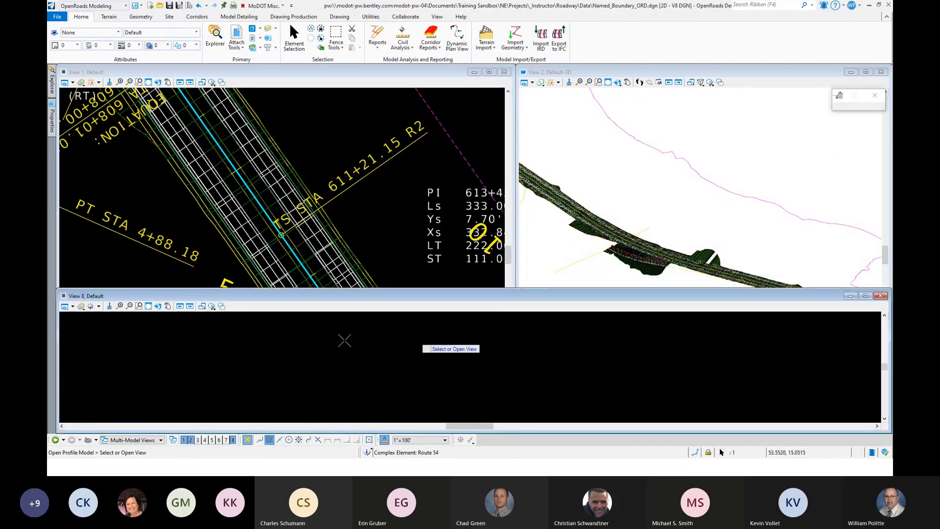
pyautogui.click(374, 343)
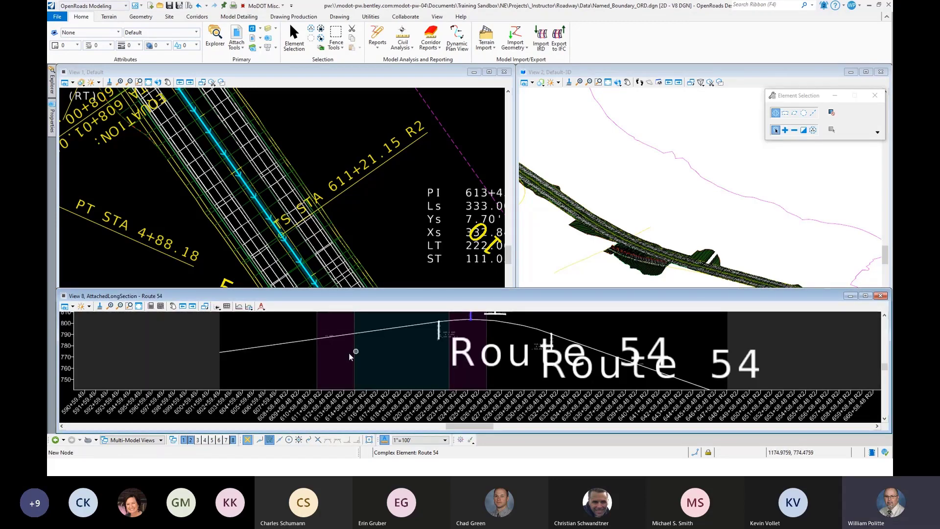
pyautogui.scroll(-2, 349, 354)
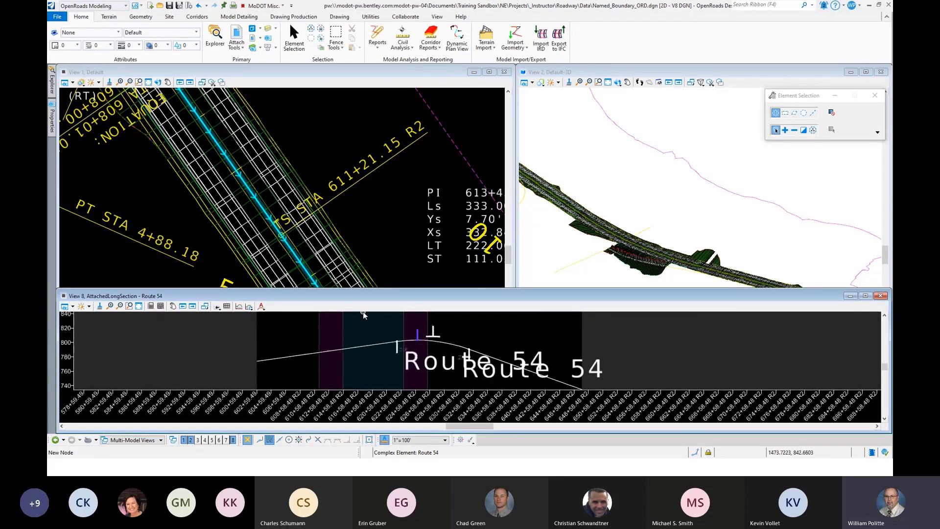
pyautogui.moveTo(368, 290); pyautogui.dragTo(369, 260)
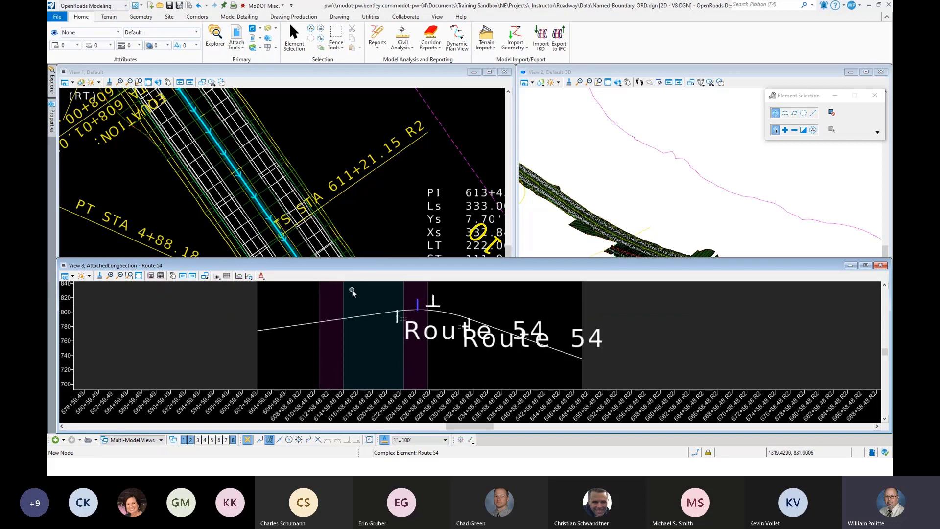
# Check View 8's level display for the Civil_Geometry_J5P3181.dgn profile reference, filtered to used levels, and close it
pyautogui.click(268, 29)
pyautogui.click(492, 157)
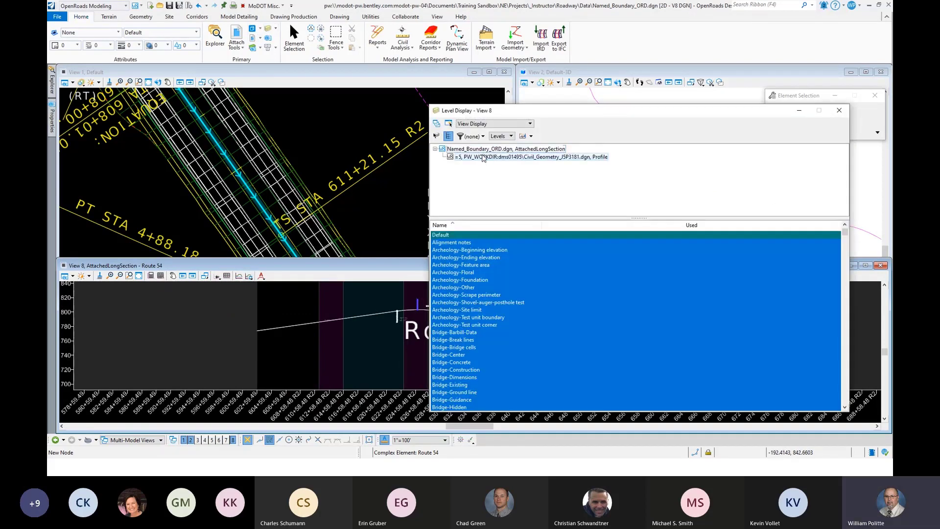
pyautogui.click(471, 136)
pyautogui.click(473, 178)
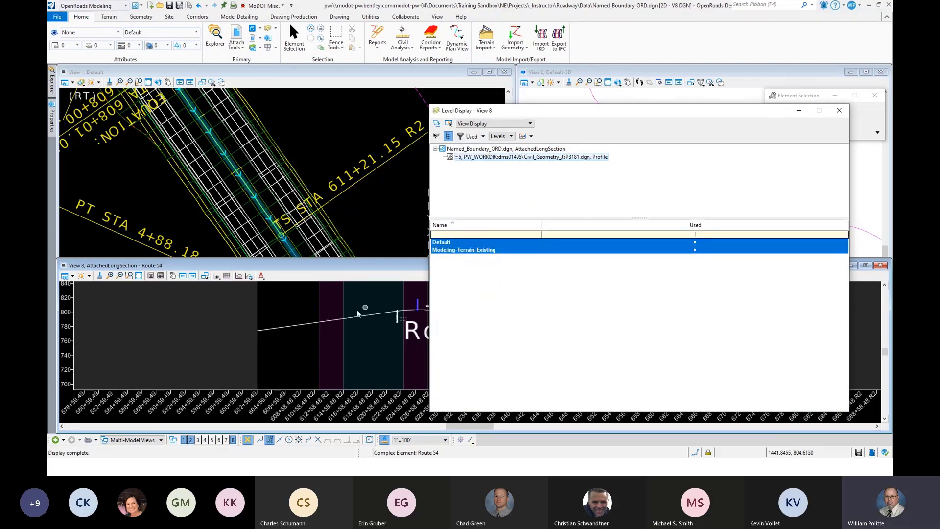
pyautogui.scroll(3, 325, 322)
pyautogui.scroll(-2, 270, 313)
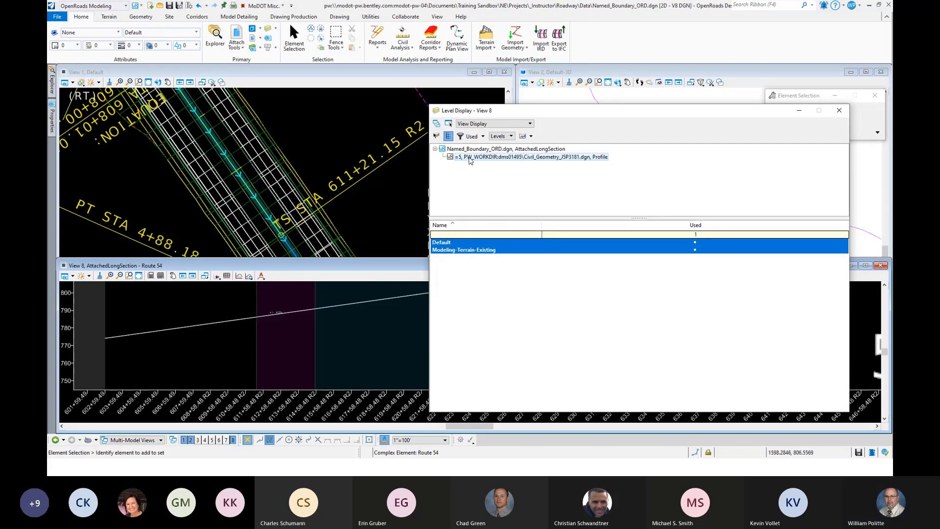
pyautogui.scroll(2, 330, 309)
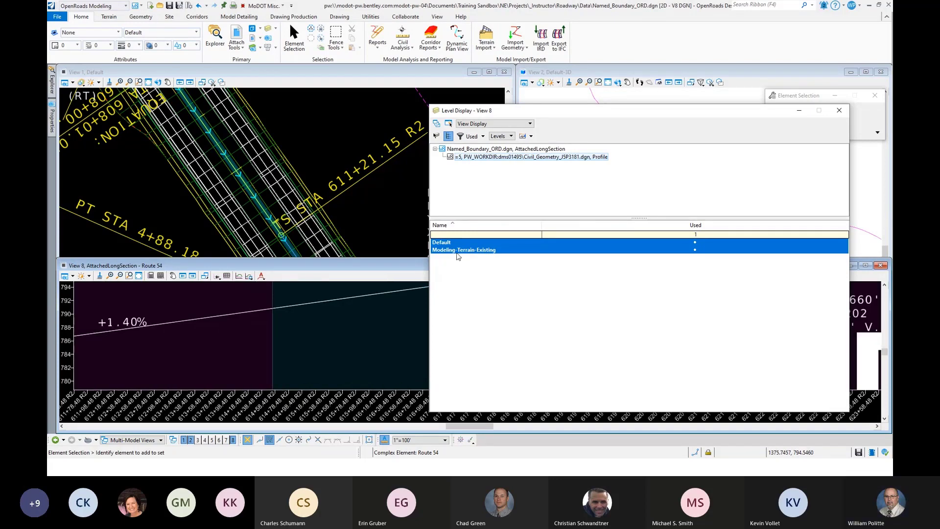
pyautogui.click(837, 111)
# Inspect the Route 54 profile along its vertical curve for an existing ground line and close View 8
pyautogui.scroll(-5, 415, 319)
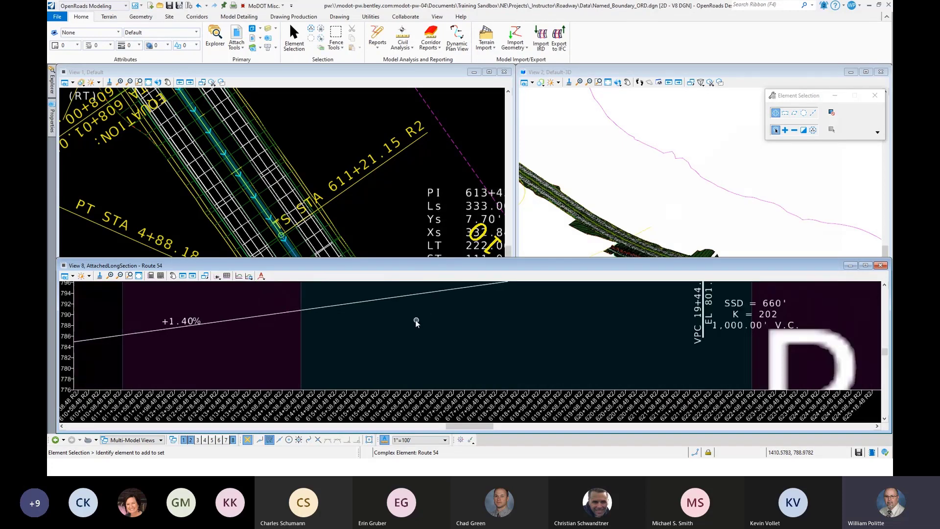
pyautogui.scroll(3, 600, 294)
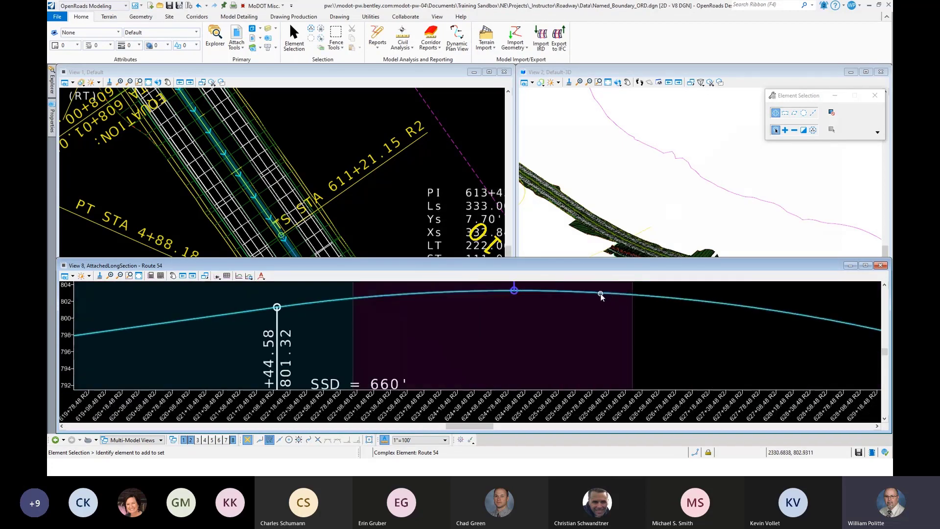
pyautogui.scroll(2, 599, 294)
pyautogui.scroll(-5, 577, 310)
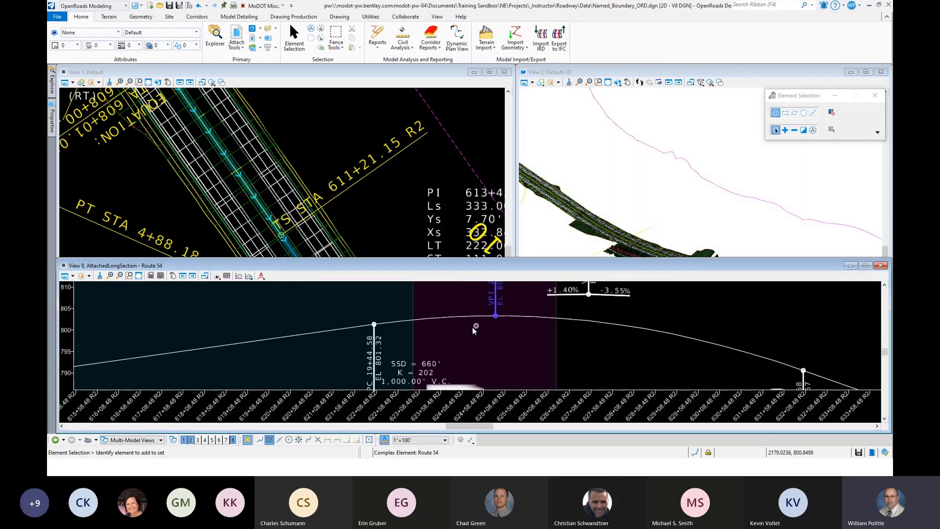
pyautogui.scroll(-2, 391, 300)
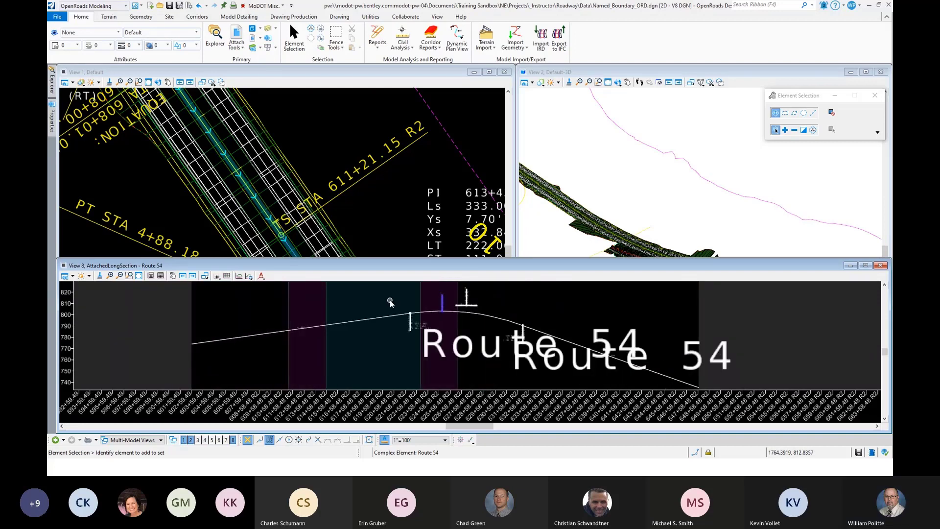
pyautogui.scroll(-1, 390, 301)
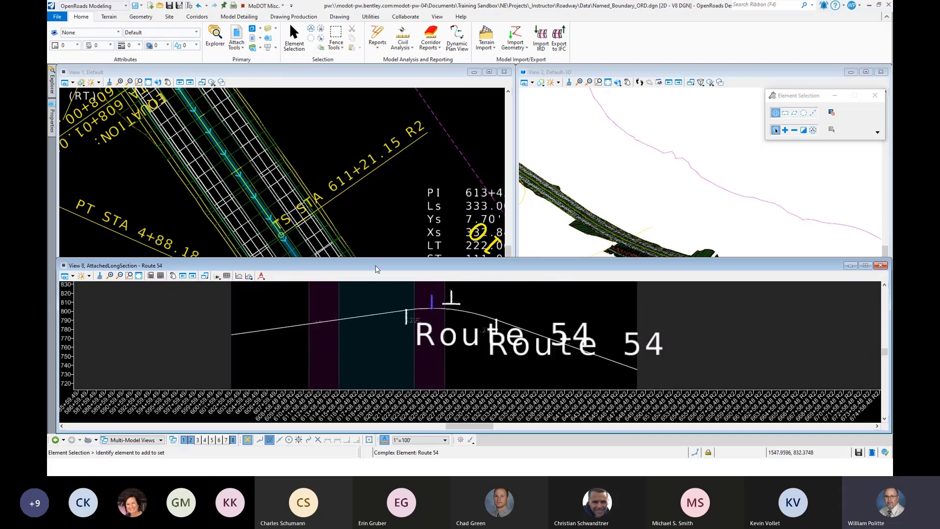
pyautogui.click(881, 265)
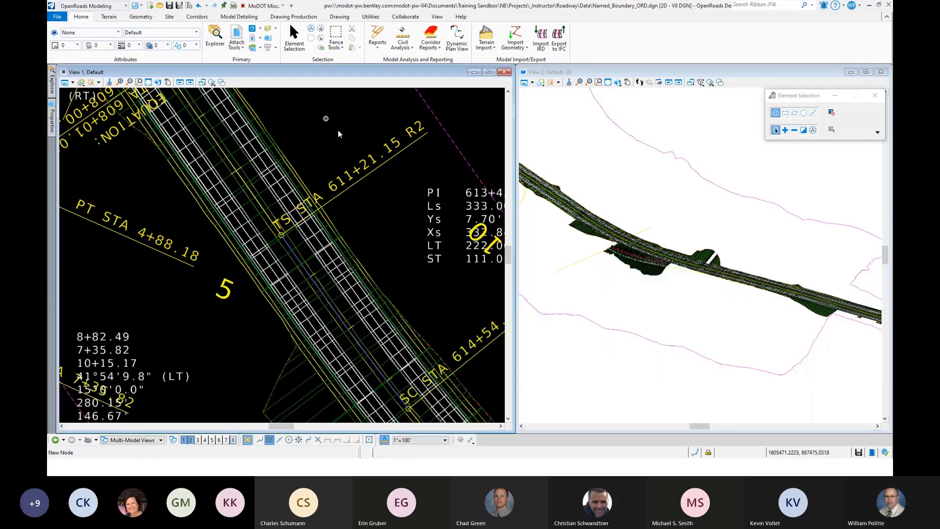
# Open Terrain_J5P3181.dgn from the Data folder in place of the named boundary drawing
pyautogui.scroll(-6, 337, 130)
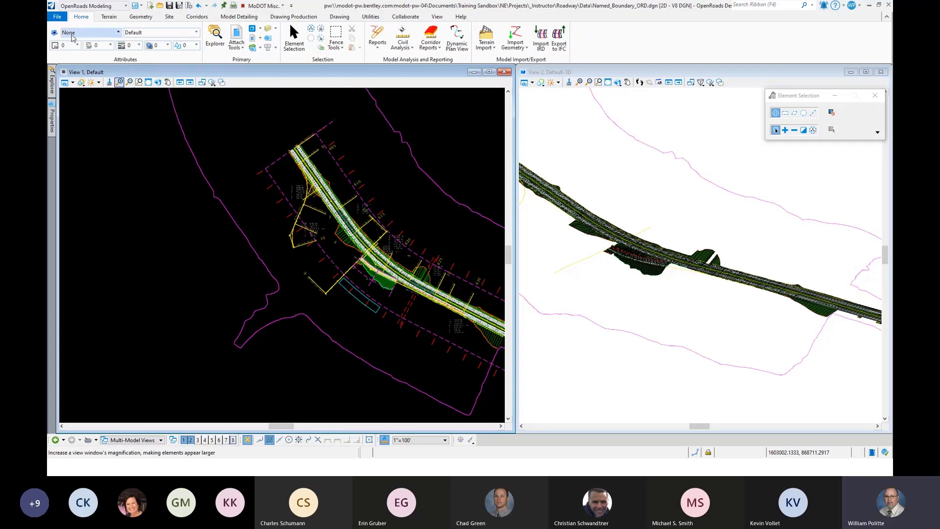
pyautogui.click(57, 17)
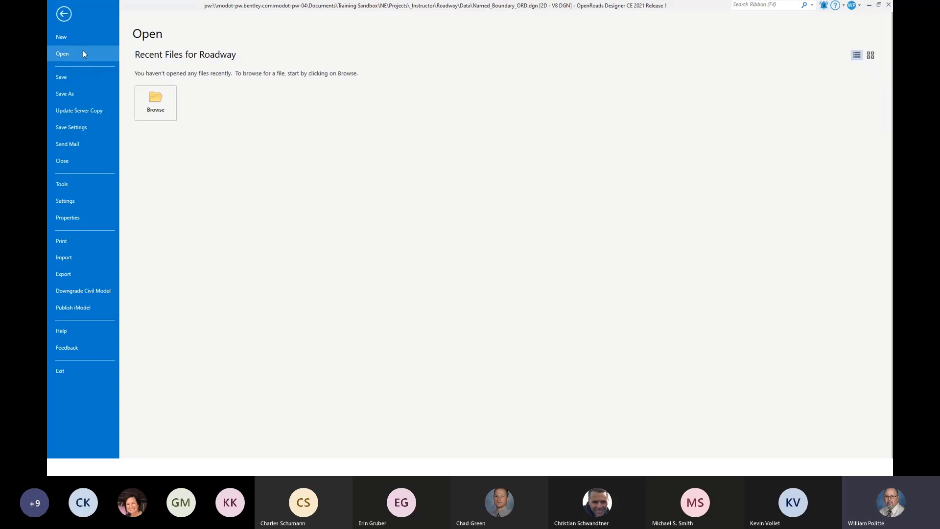
pyautogui.click(157, 111)
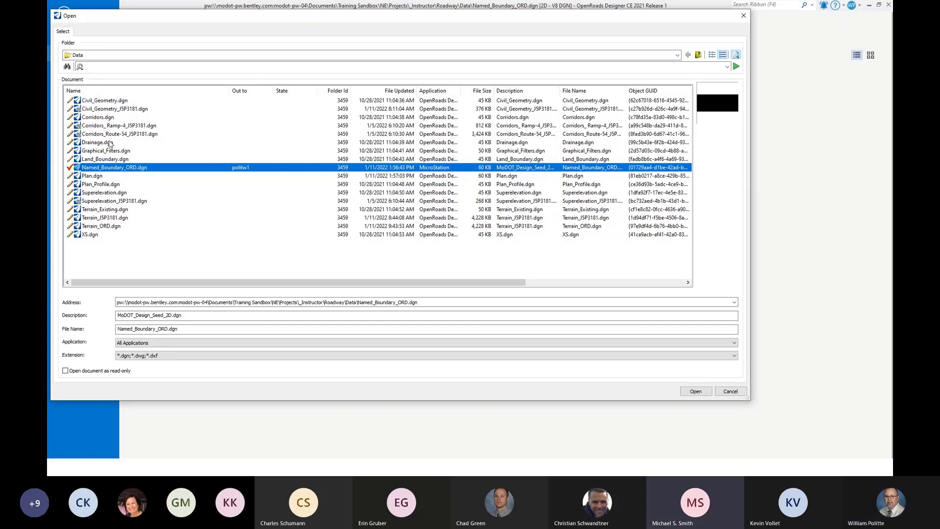
pyautogui.click(109, 219)
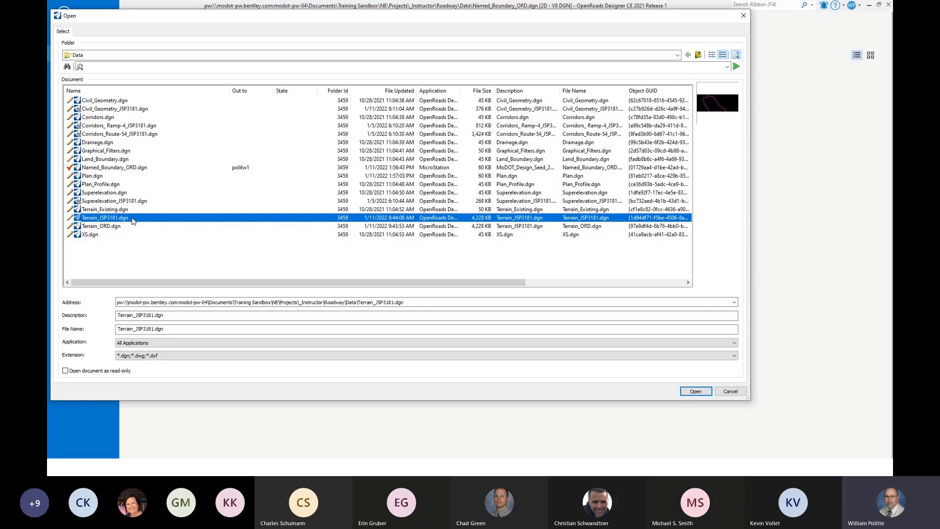
pyautogui.doubleClick(135, 219)
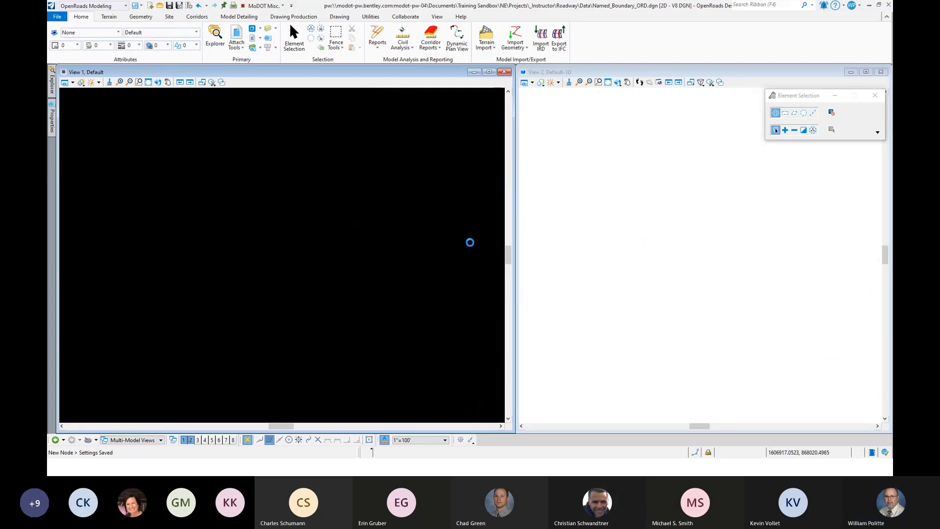
pyautogui.click(384, 300)
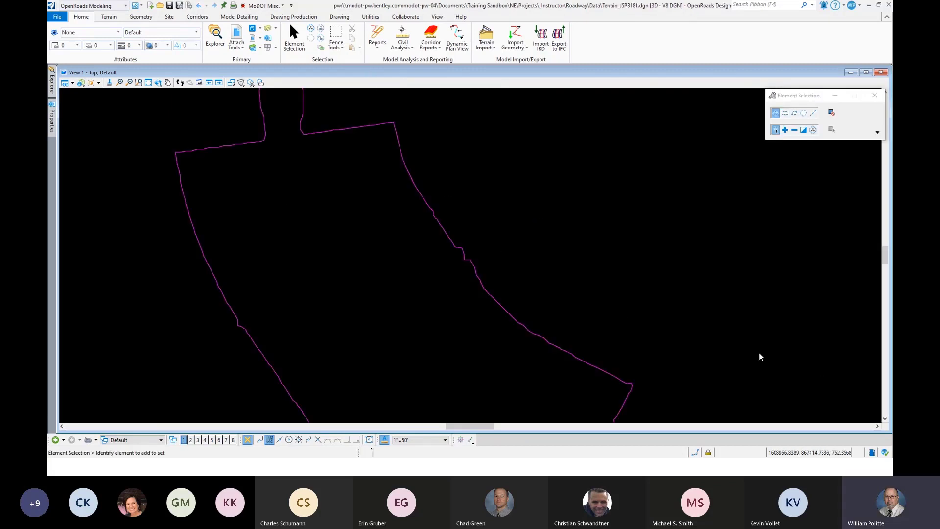
# Change the feature definition of the J5P3181 terrain model from Existing Boundary to one that displays the terrain's triangles
pyautogui.scroll(-2, 325, 211)
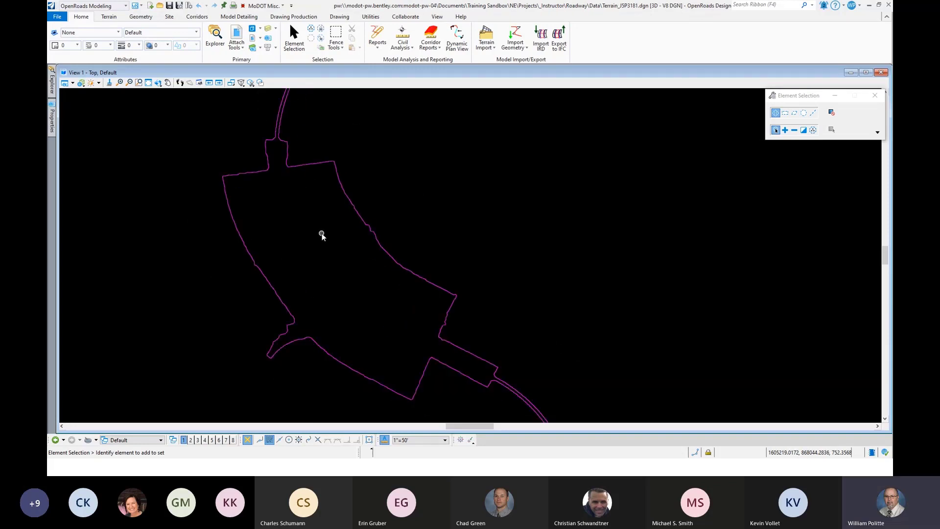
pyautogui.scroll(1, 362, 204)
pyautogui.scroll(-3, 398, 188)
pyautogui.scroll(3, 374, 218)
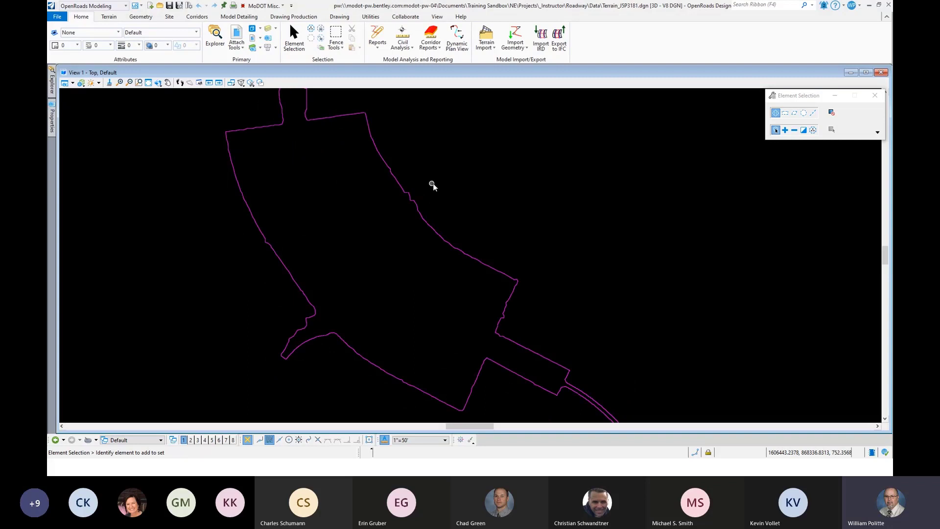
pyautogui.click(433, 228)
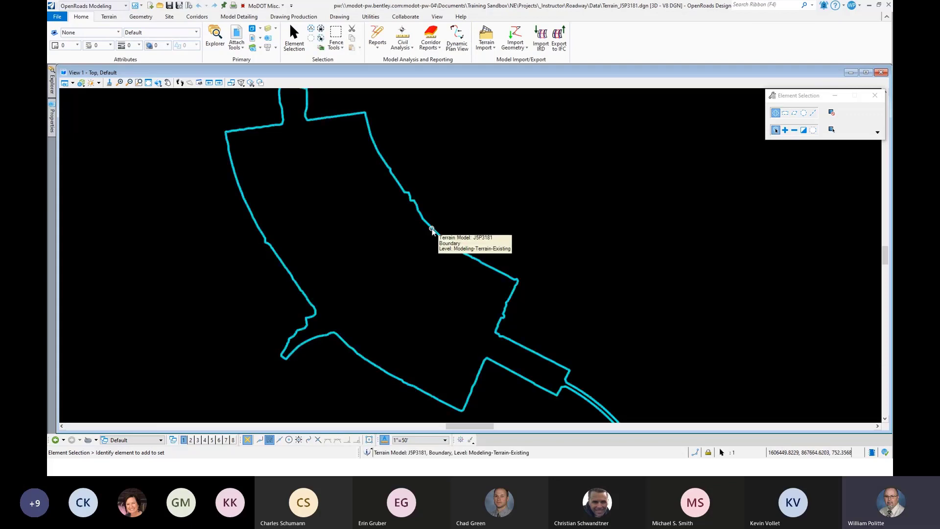
pyautogui.moveTo(433, 226)
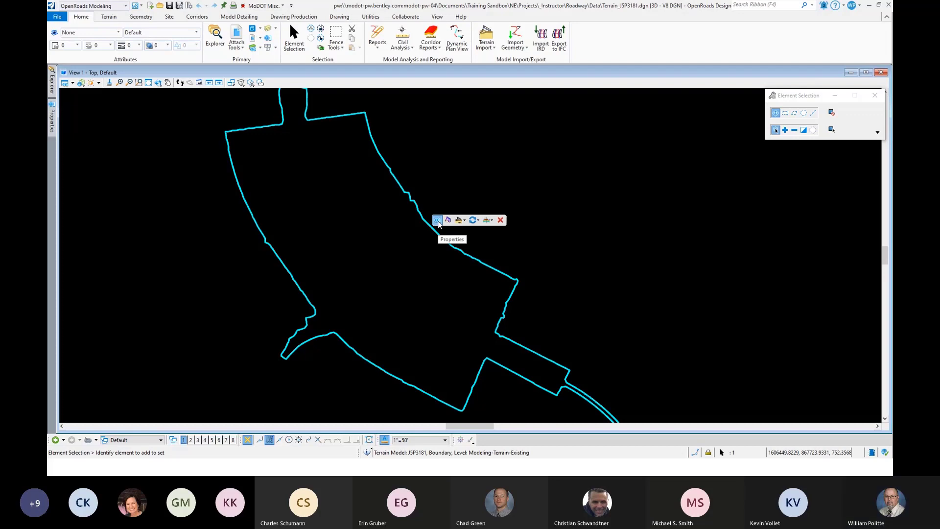
pyautogui.click(437, 220)
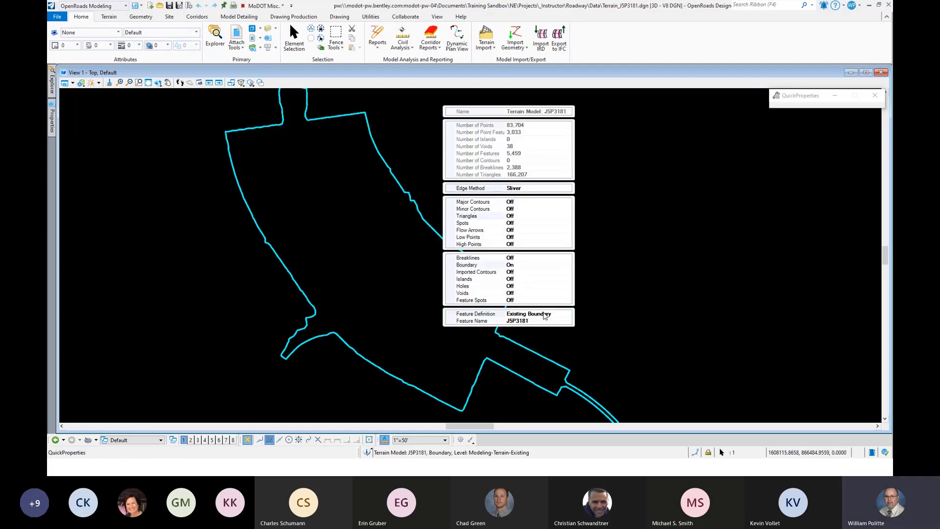
pyautogui.click(566, 315)
pyautogui.click(568, 314)
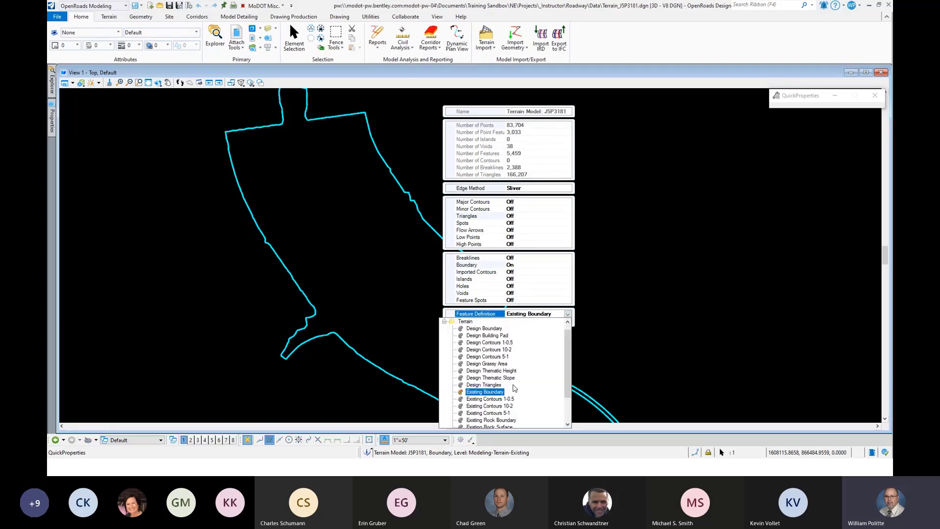
pyautogui.scroll(-2, 514, 388)
pyautogui.click(491, 421)
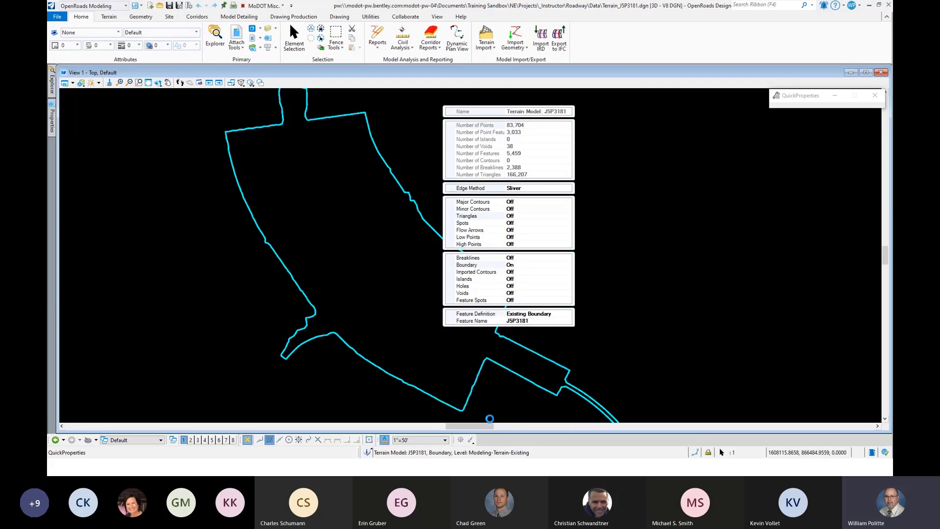
# Examine the triangle mesh along the terrain's northeastern edge and across the whole terrain
pyautogui.scroll(2, 453, 196)
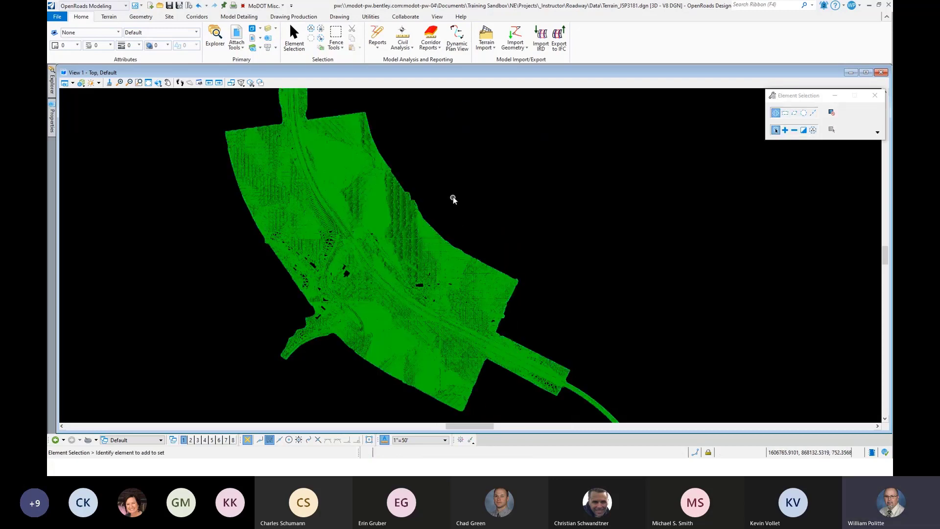
pyautogui.scroll(3, 419, 204)
pyautogui.scroll(2, 414, 208)
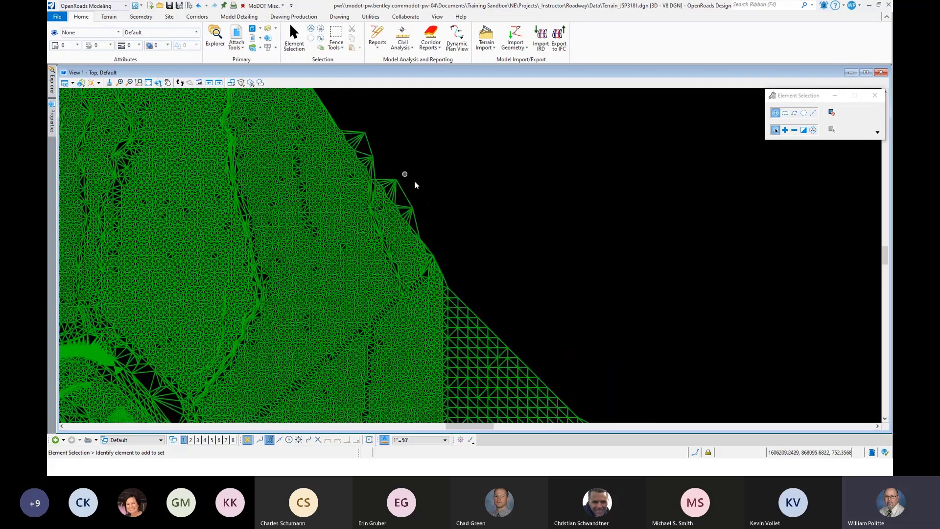
pyautogui.scroll(-1, 524, 314)
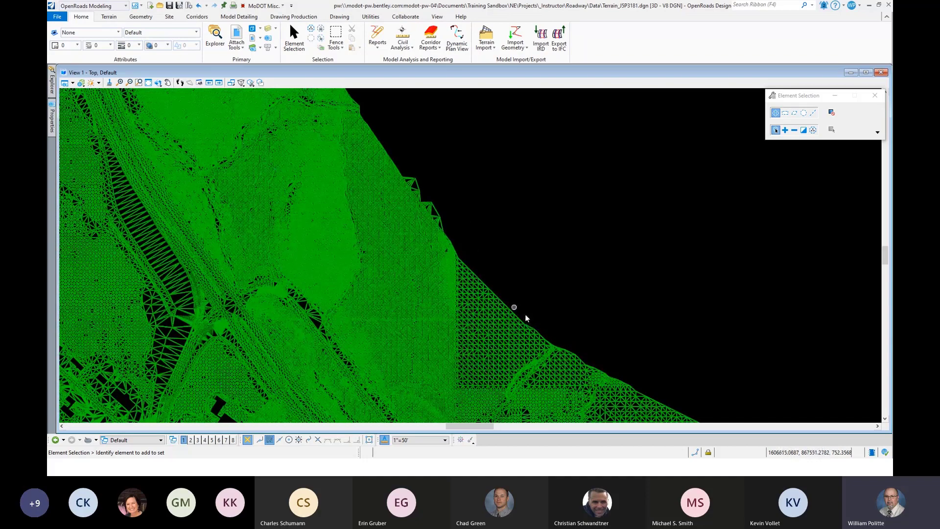
pyautogui.scroll(-4, 478, 195)
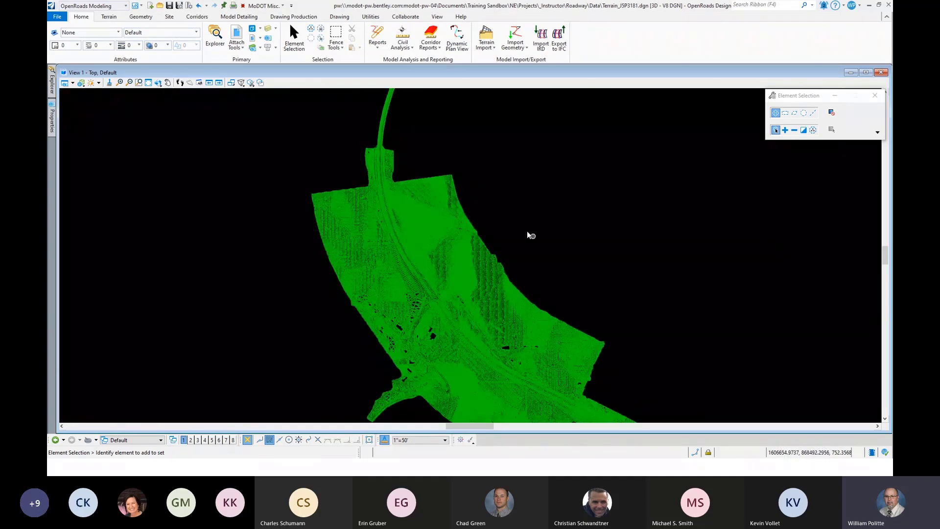
pyautogui.scroll(-2, 411, 235)
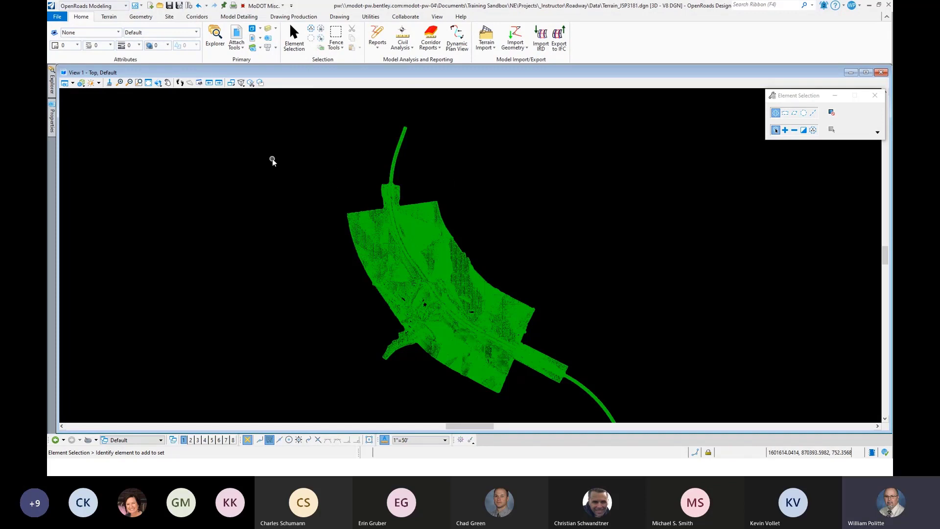
# Delete the Existing Boundary terrain feature definition stored in Terrain_J5P3181.dgn under the OpenRoads standards
pyautogui.moveTo(53, 86)
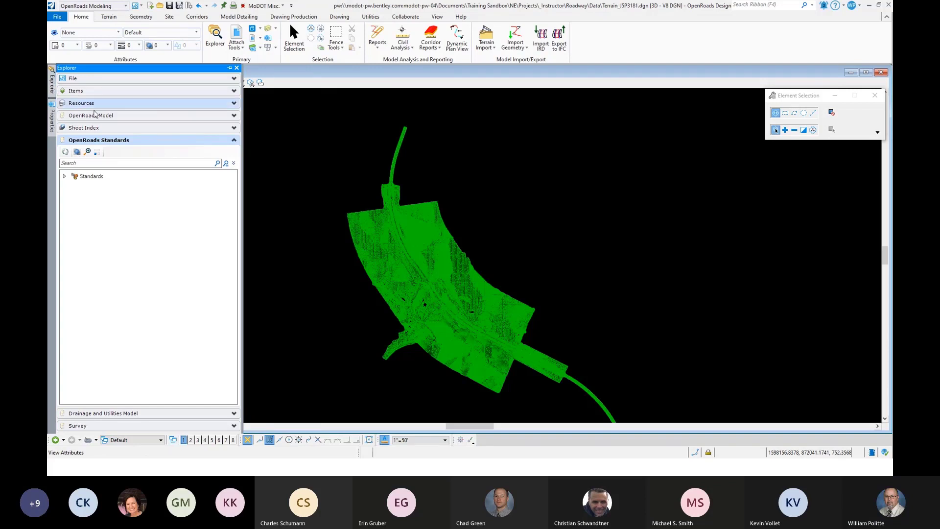
pyautogui.click(65, 177)
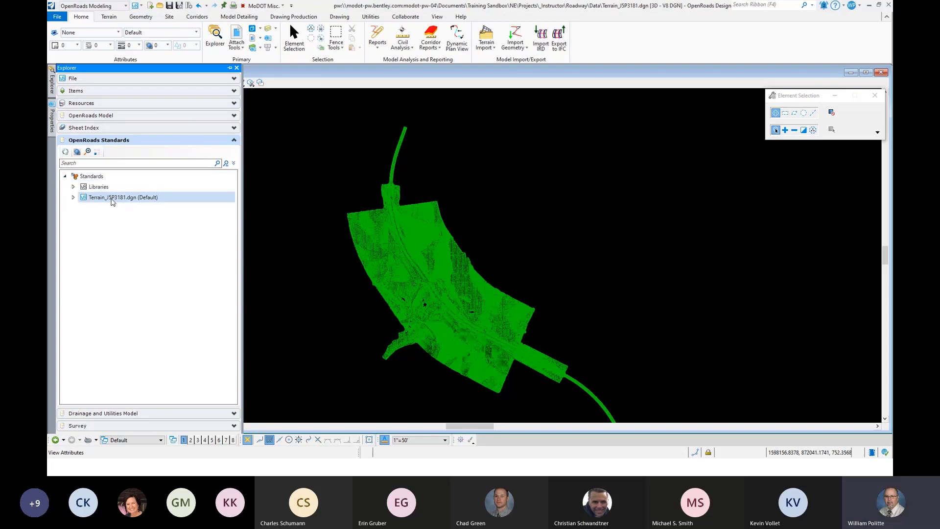
pyautogui.click(73, 198)
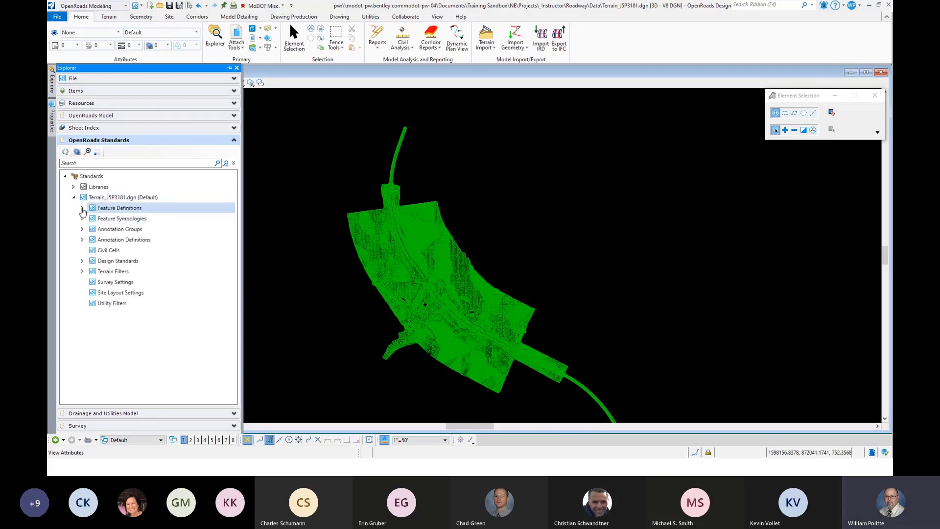
pyautogui.click(81, 208)
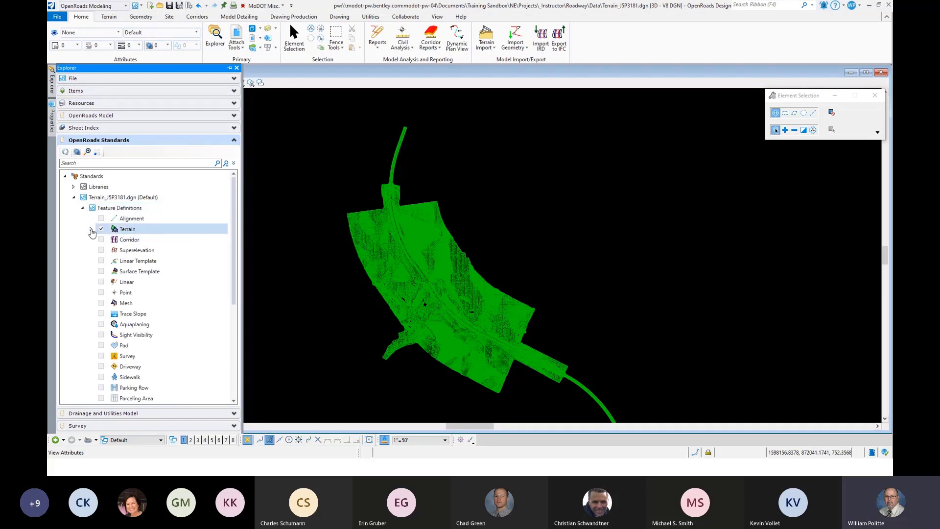
pyautogui.click(92, 229)
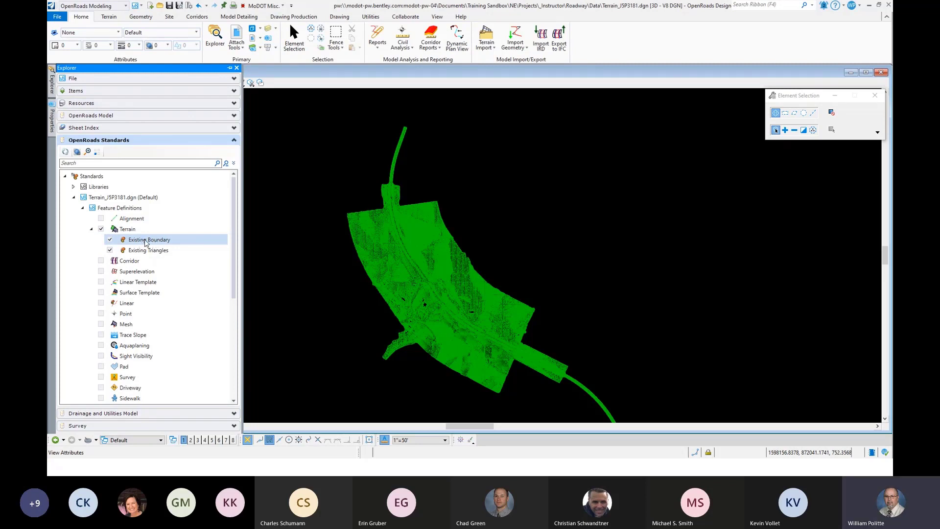
pyautogui.rightClick(145, 243)
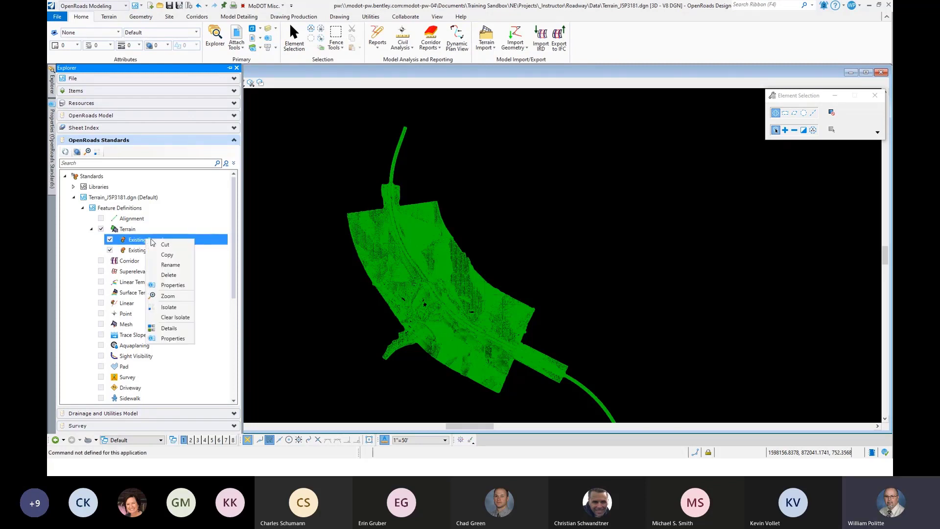
pyautogui.click(169, 275)
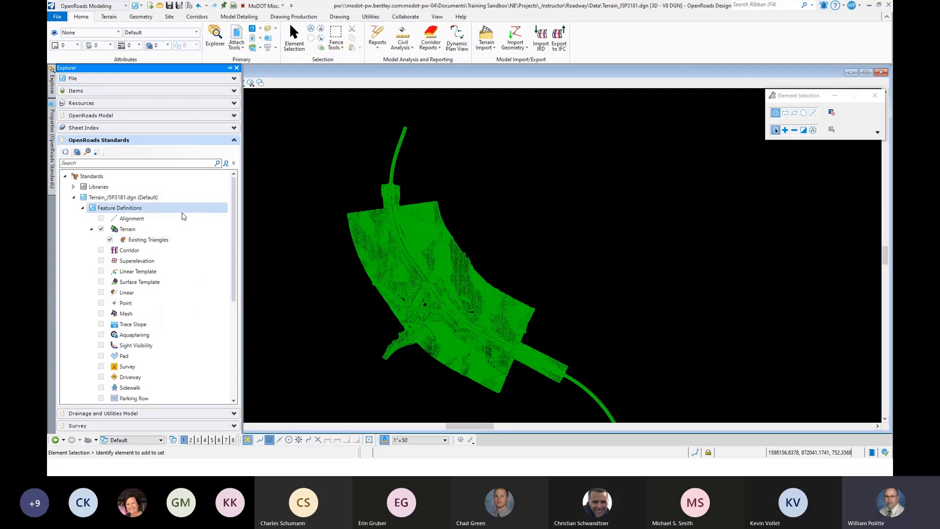
pyautogui.click(115, 200)
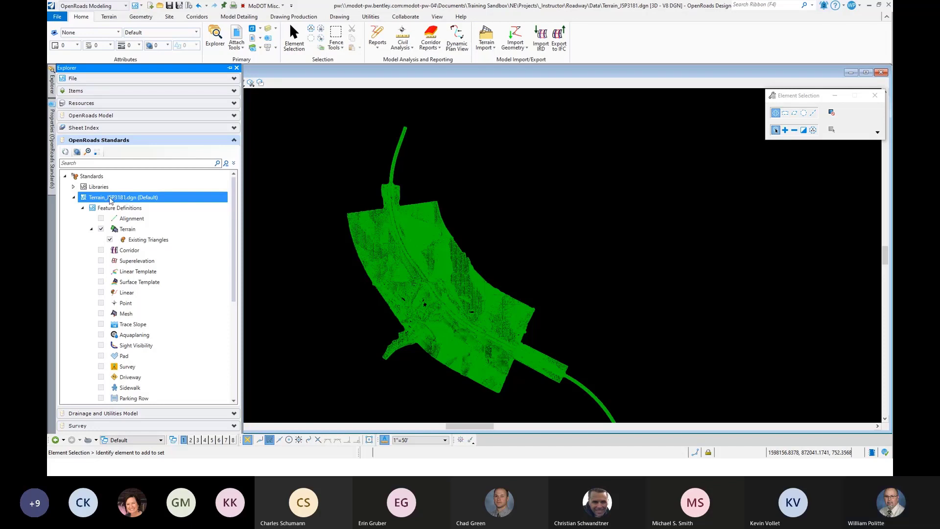
pyautogui.rightClick(118, 200)
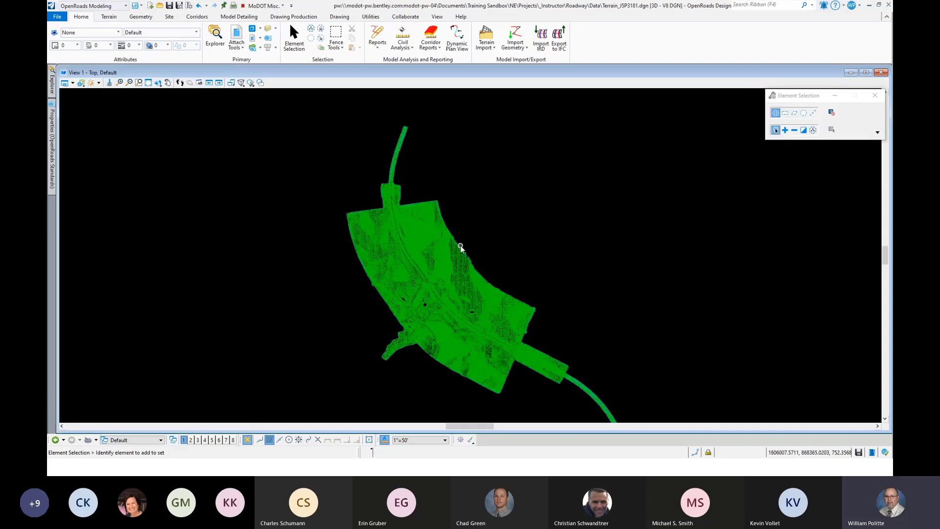
# Set the J5P3181 terrain model's feature definition to Existing Boundary and view its whole outline
pyautogui.scroll(2, 463, 249)
pyautogui.scroll(2, 464, 249)
pyautogui.click(443, 242)
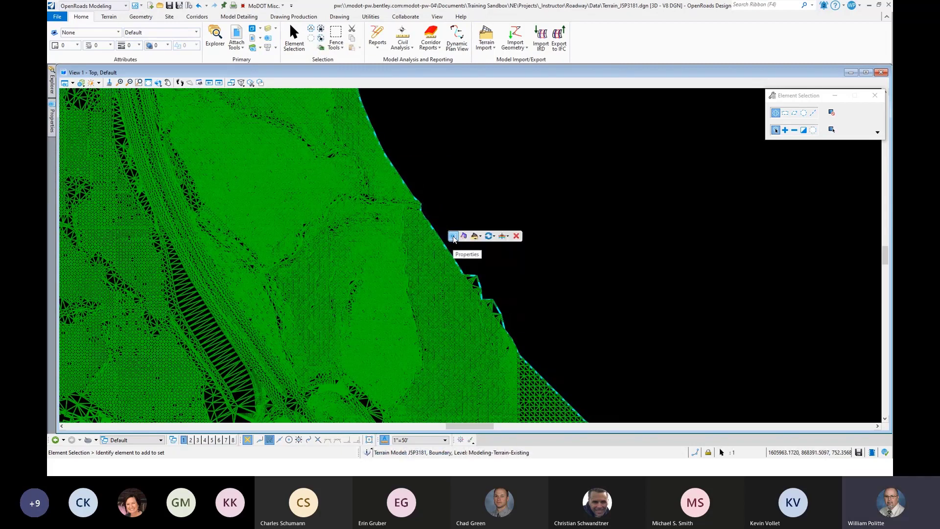
pyautogui.click(453, 237)
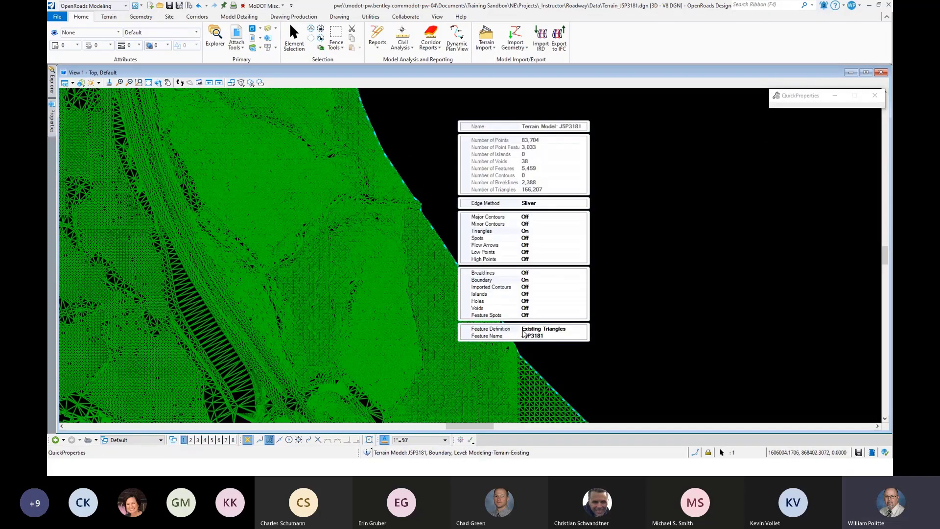
pyautogui.click(582, 330)
pyautogui.click(582, 330)
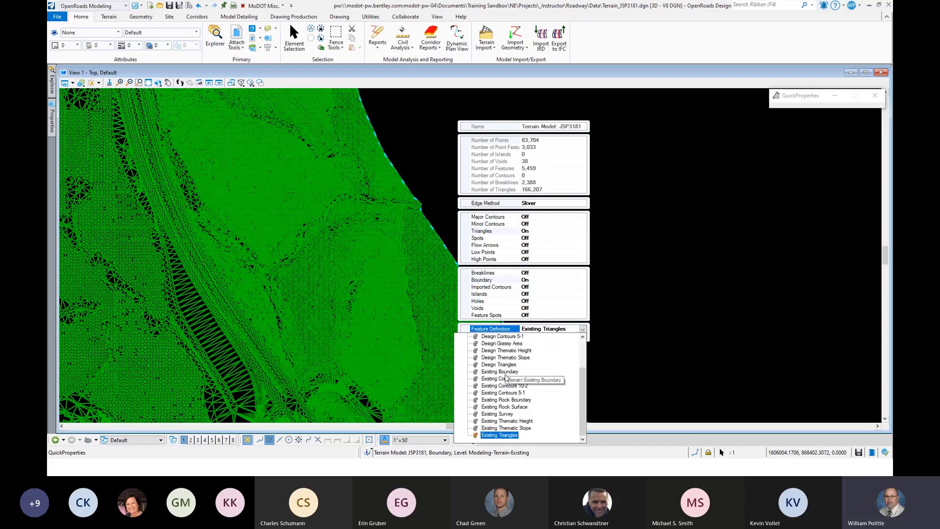
pyautogui.click(507, 372)
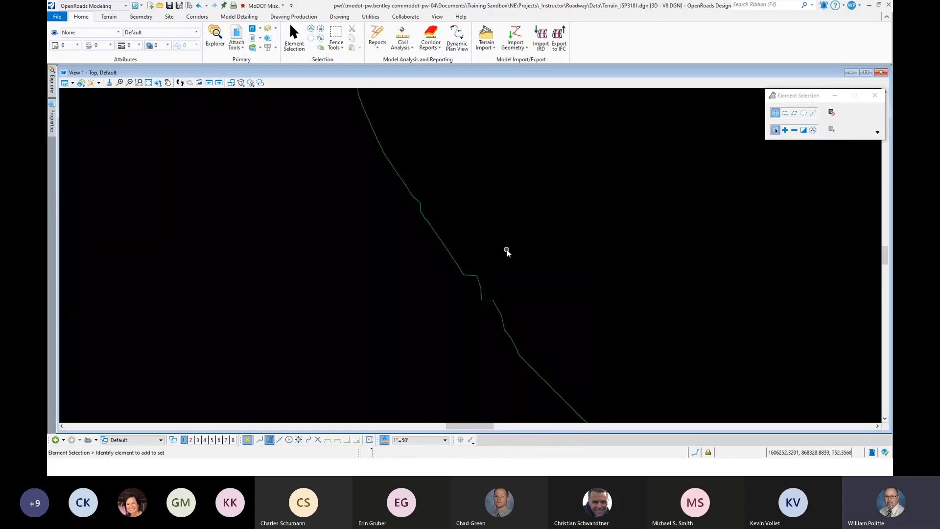
pyautogui.moveTo(447, 256); pyautogui.dragTo(418, 216)
pyautogui.scroll(-2, 325, 217)
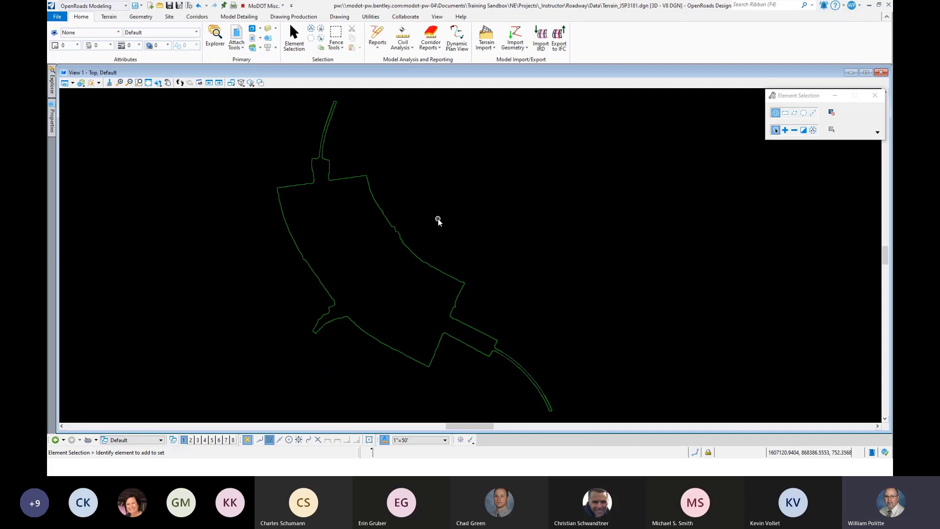
pyautogui.scroll(-2, 464, 216)
pyautogui.scroll(2, 431, 217)
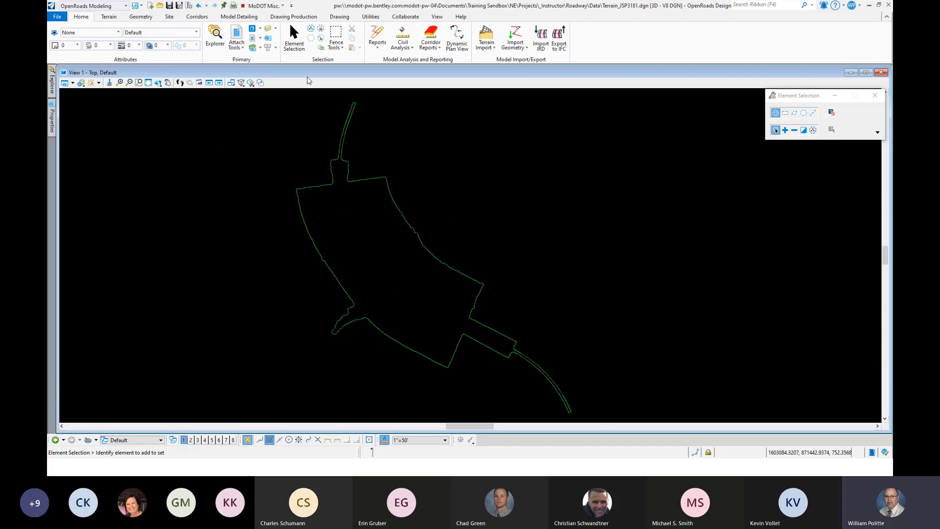
# Open Named_Boundary_ORD.dgn from the Data folder and check in Terrain_J5P3181.dgn
pyautogui.click(61, 18)
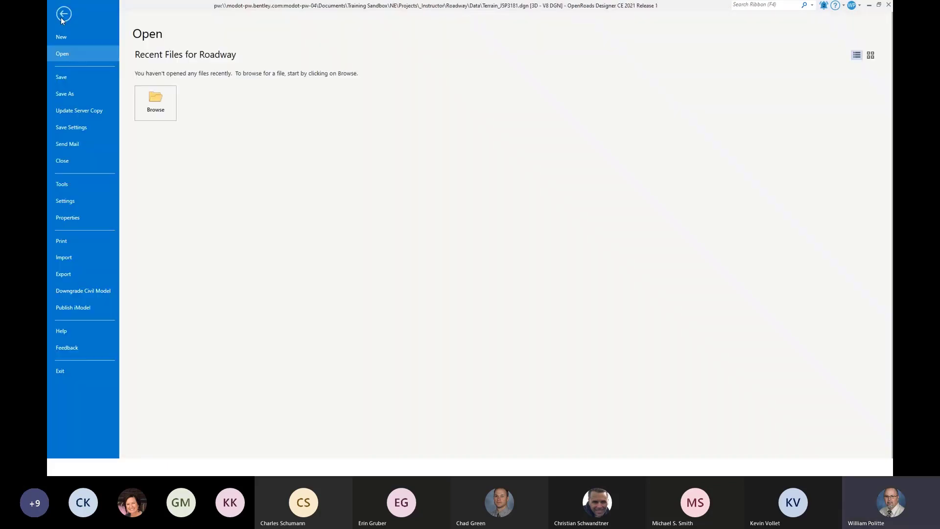
pyautogui.click(164, 104)
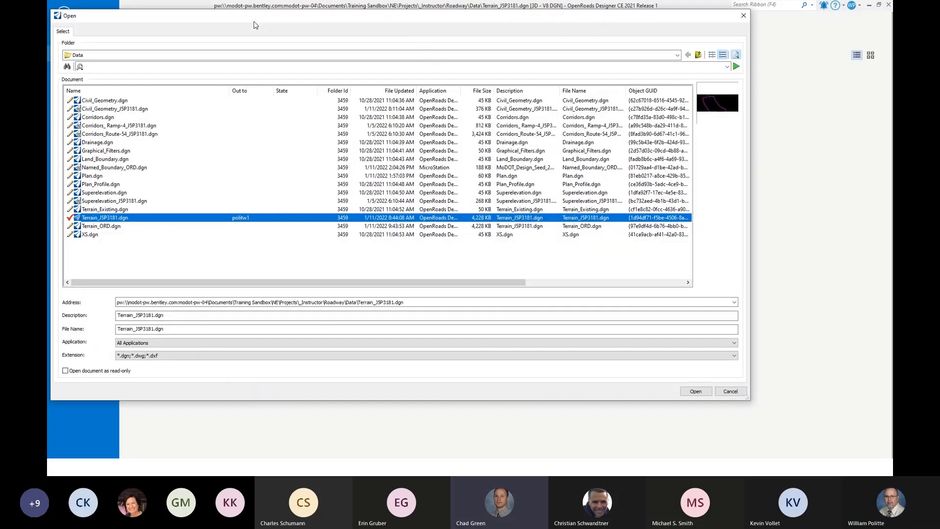
pyautogui.moveTo(253, 22); pyautogui.dragTo(314, 36)
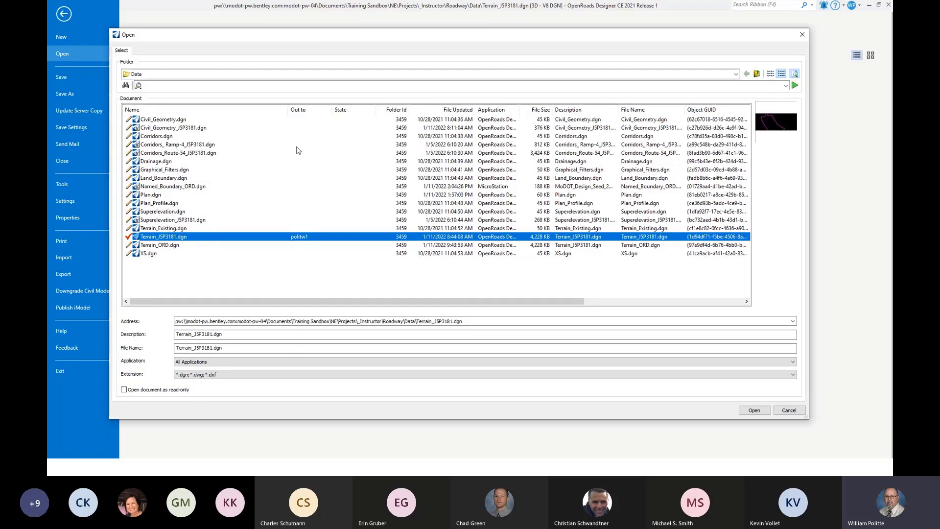
pyautogui.click(463, 110)
pyautogui.click(464, 110)
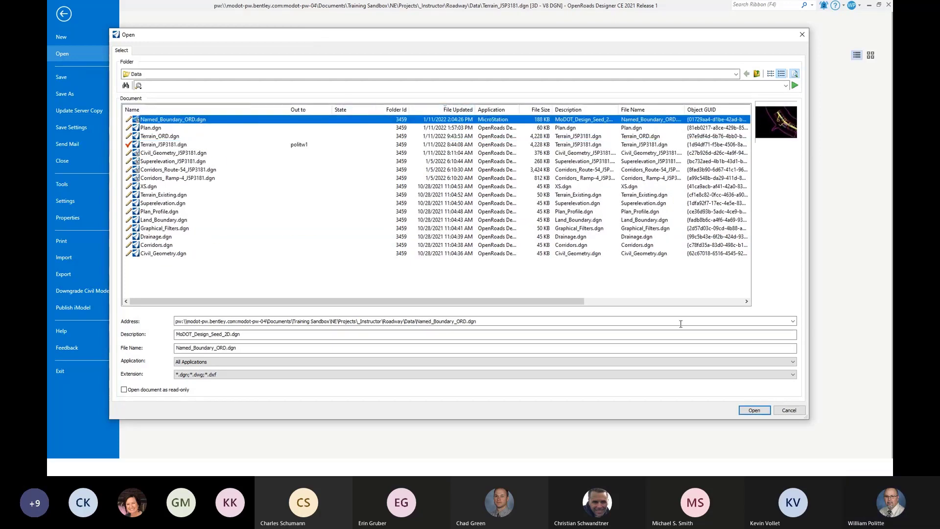
pyautogui.click(745, 409)
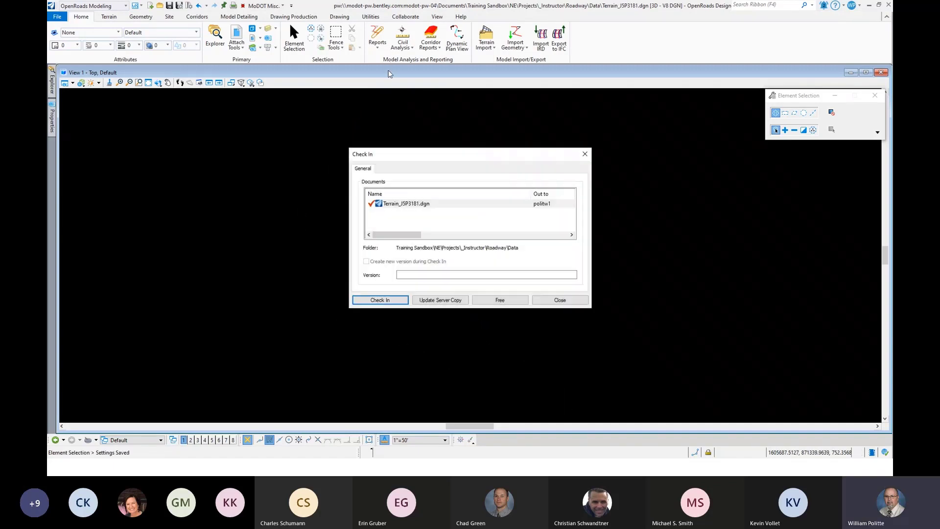
pyautogui.click(380, 300)
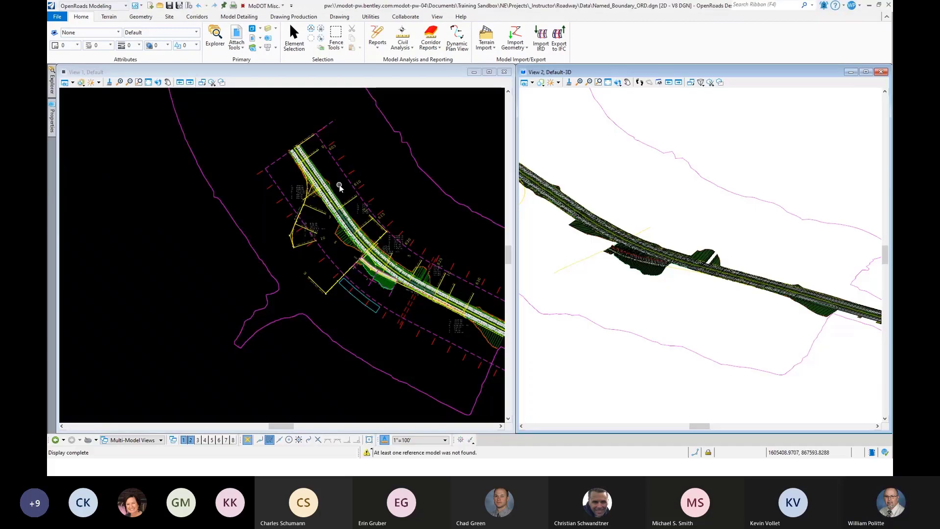
# Select the Route 54 centerline alignment near the TS station and open its profile model in View 8
pyautogui.scroll(5, 325, 201)
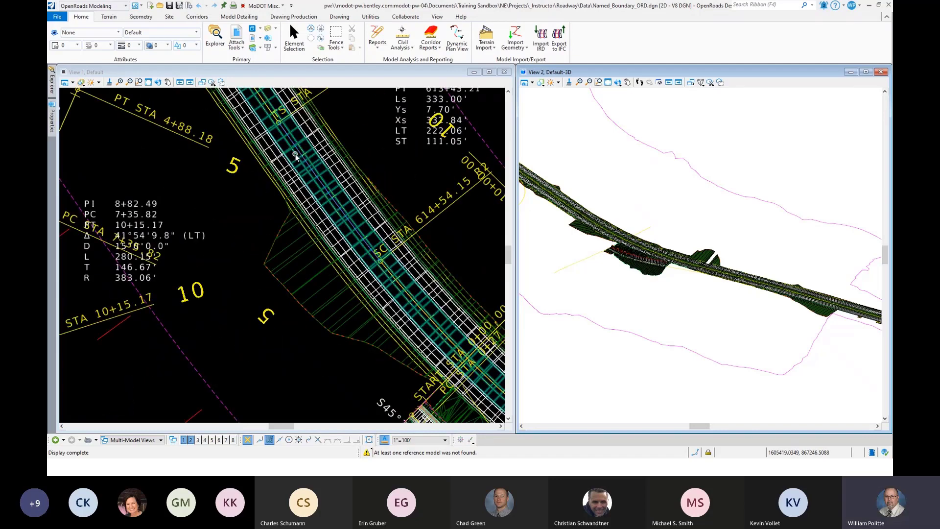
pyautogui.scroll(3, 295, 155)
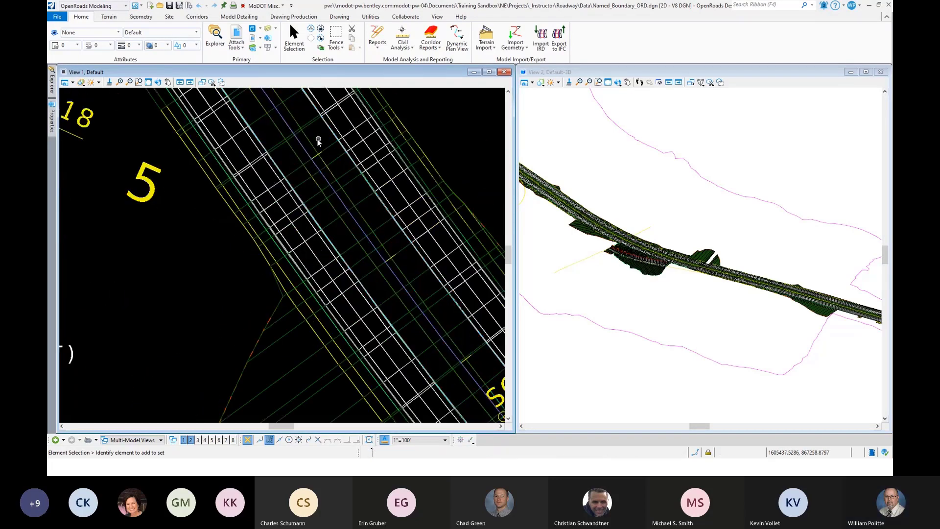
pyautogui.click(307, 170)
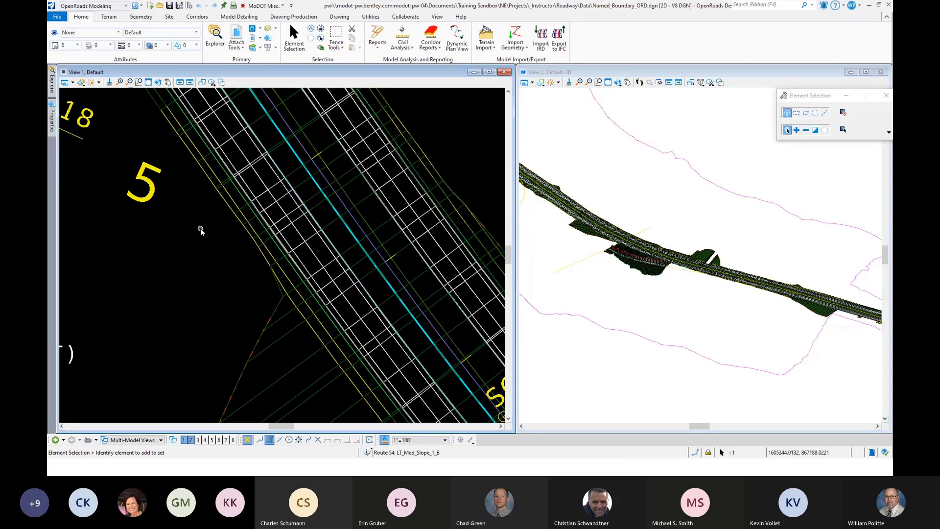
pyautogui.scroll(-3, 201, 229)
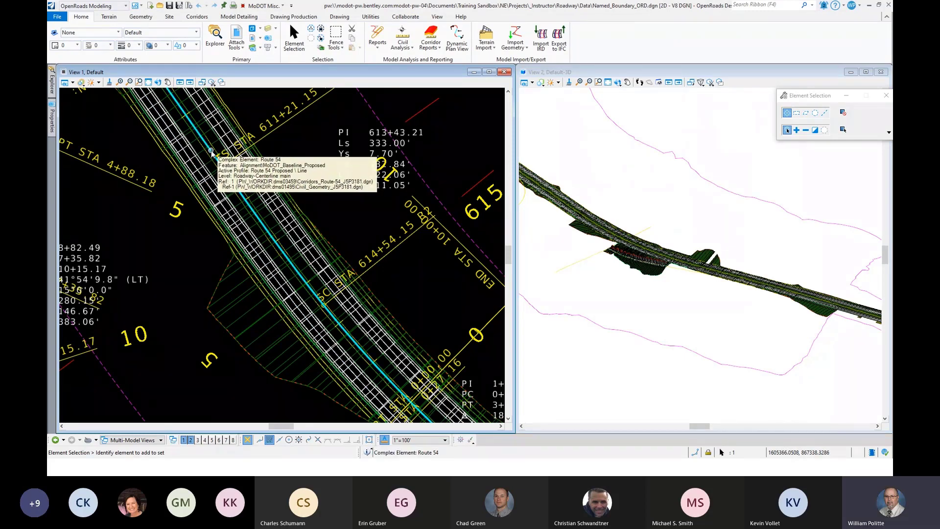
pyautogui.scroll(3, 212, 151)
pyautogui.moveTo(218, 148)
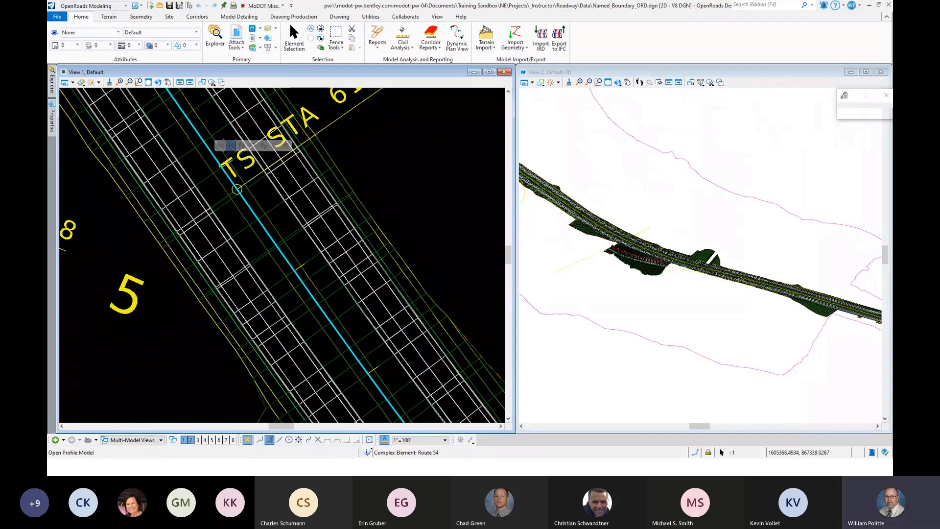
pyautogui.click(232, 439)
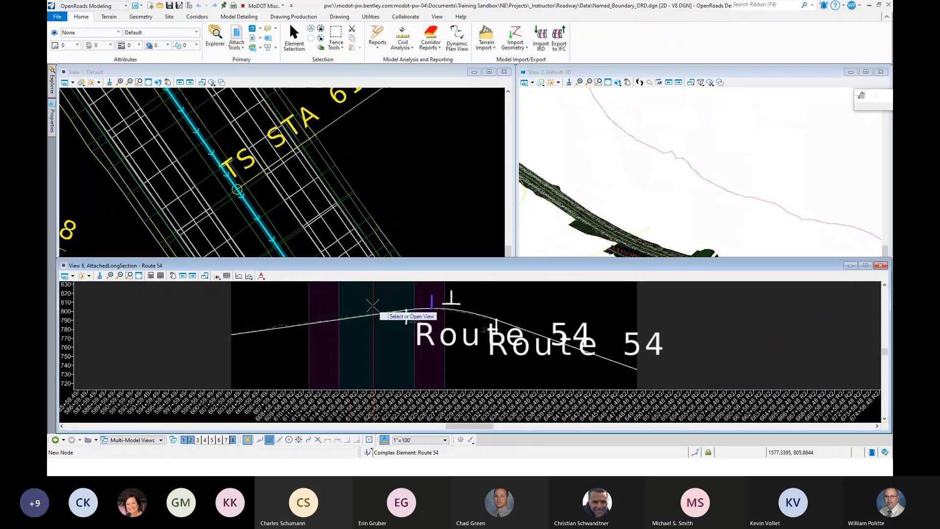
# Turn on the Modeling-Terrain-Existing level in the Route 54 profile view
pyautogui.scroll(2, 342, 313)
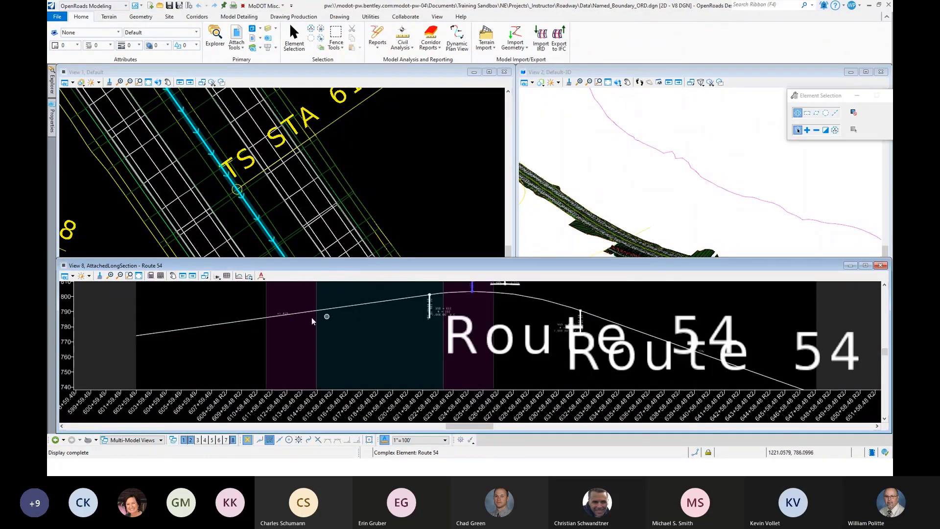
pyautogui.scroll(1, 275, 313)
pyautogui.scroll(-1, 281, 318)
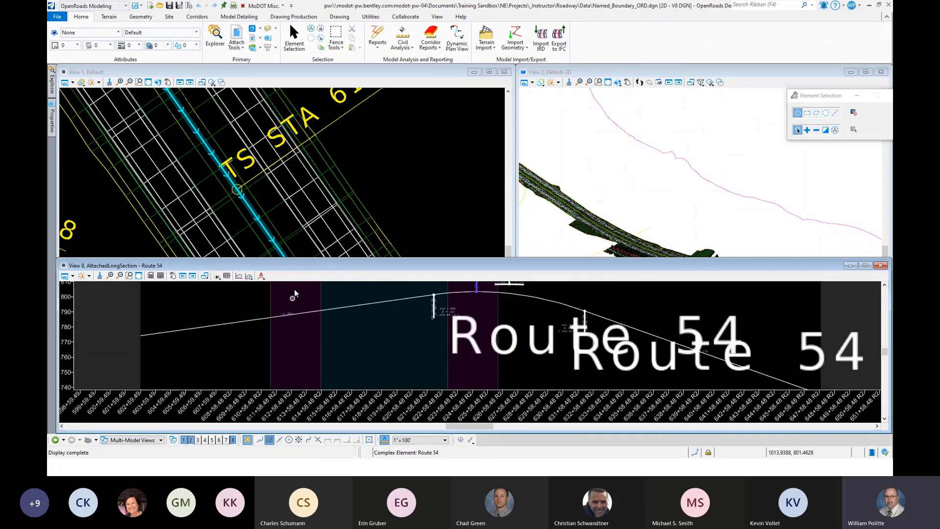
pyautogui.click(268, 31)
pyautogui.click(472, 157)
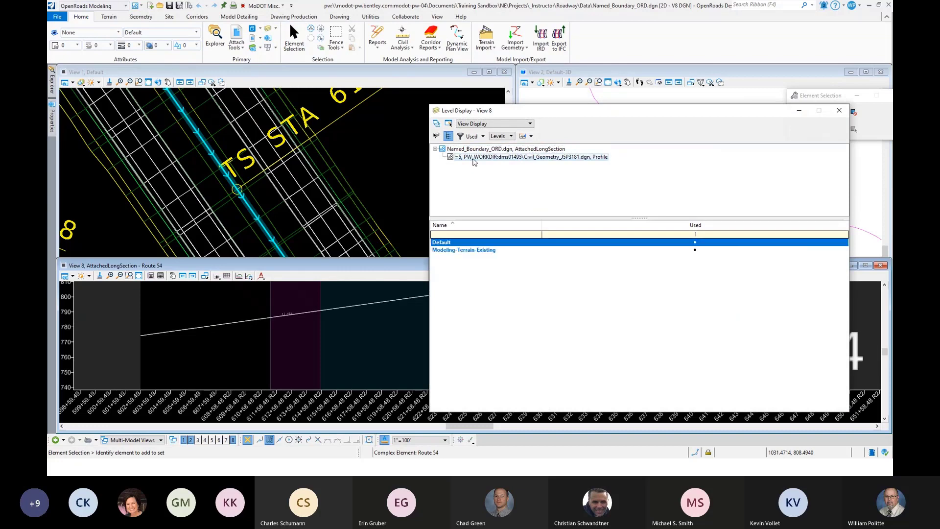
pyautogui.keyDown('shift'); pyautogui.click(469, 251); pyautogui.keyUp('shift')
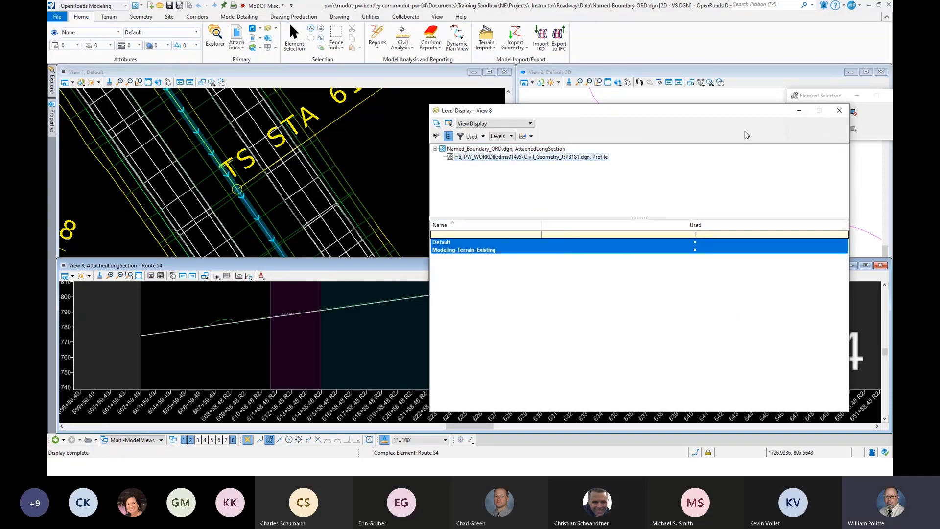
pyautogui.click(839, 110)
# Examine the existing ground line against the proposed Route 54 profile around its vertical curve
pyautogui.scroll(-2, 341, 323)
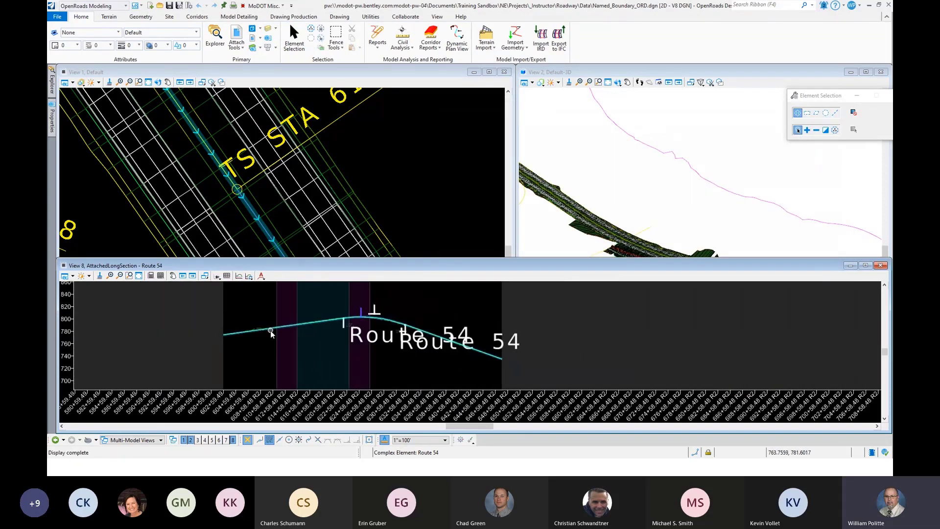
pyautogui.scroll(3, 268, 322)
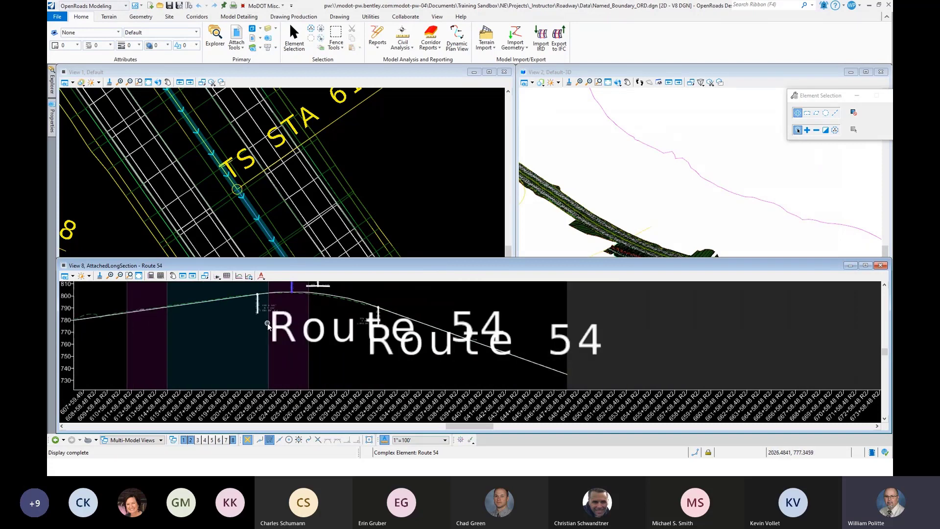
pyautogui.scroll(1, 279, 320)
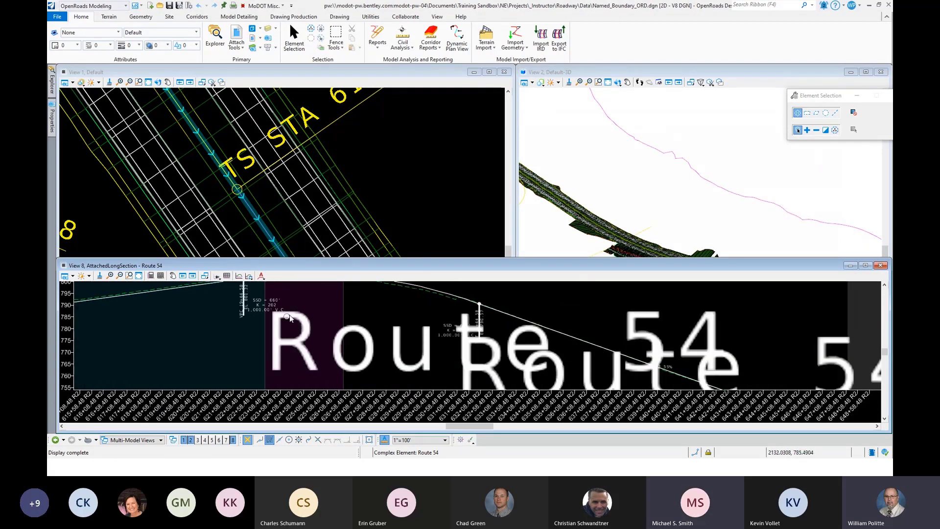
pyautogui.scroll(-1, 273, 332)
pyautogui.scroll(-1, 384, 298)
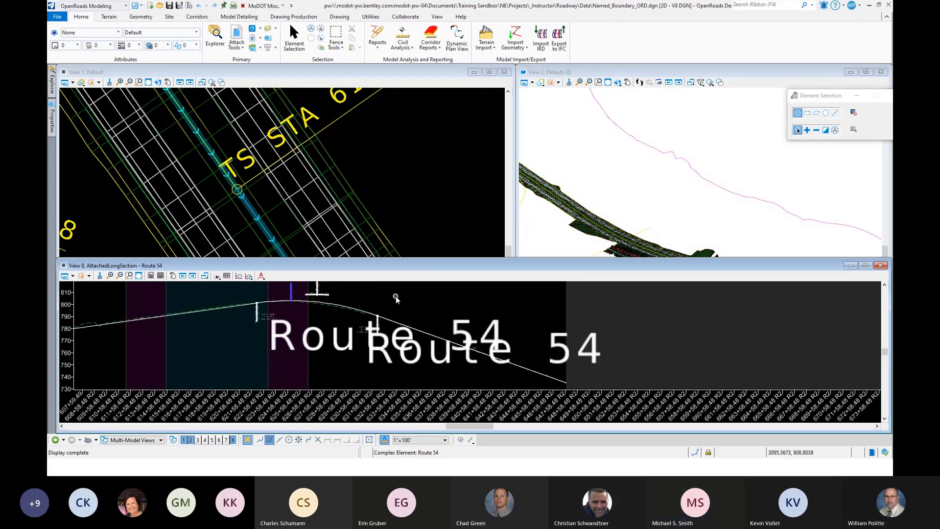
# Open Terrain_J5P3181.dgn from the Data folder and check in Named_Boundary_ORD.dgn
pyautogui.scroll(-1, 384, 298)
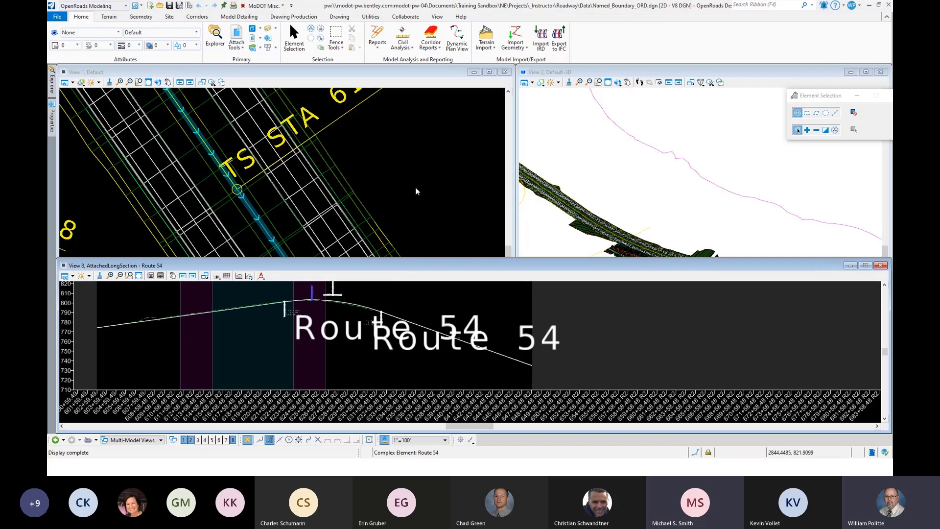
pyautogui.click(56, 18)
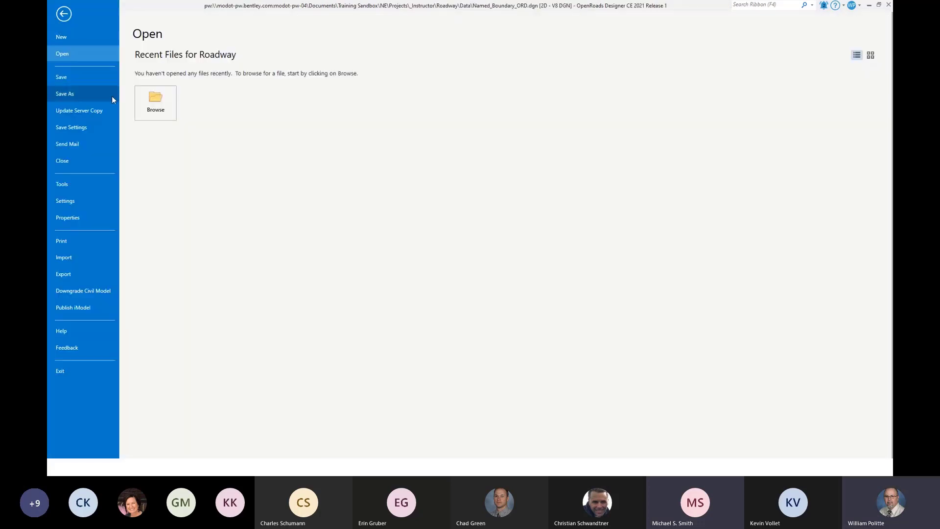
pyautogui.click(153, 110)
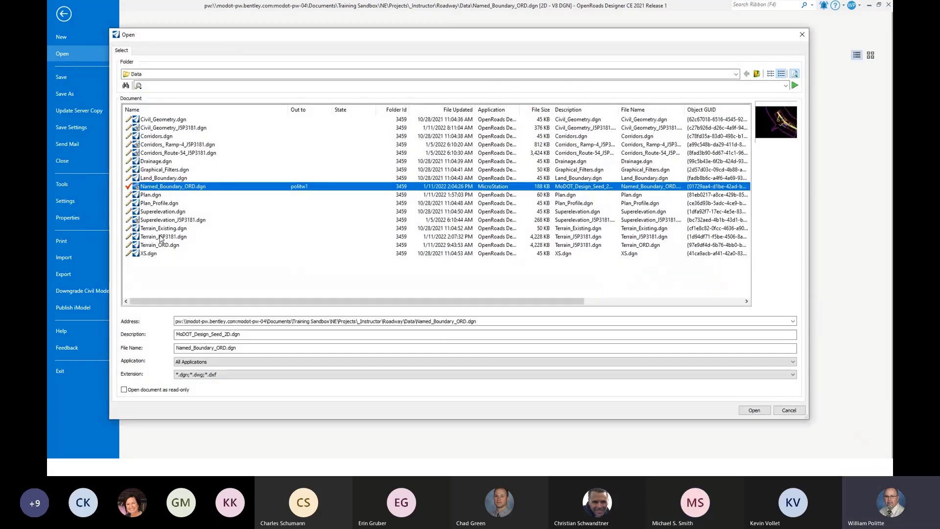
pyautogui.doubleClick(161, 237)
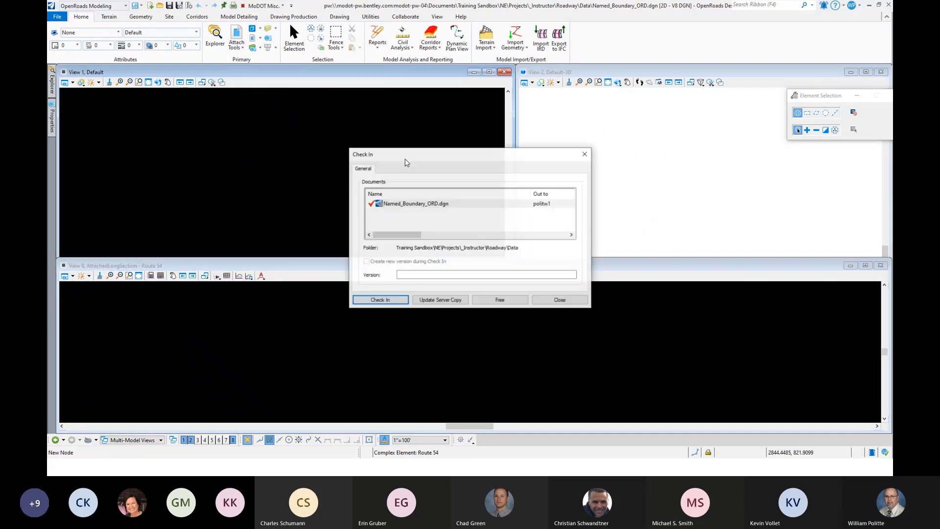
pyautogui.click(387, 299)
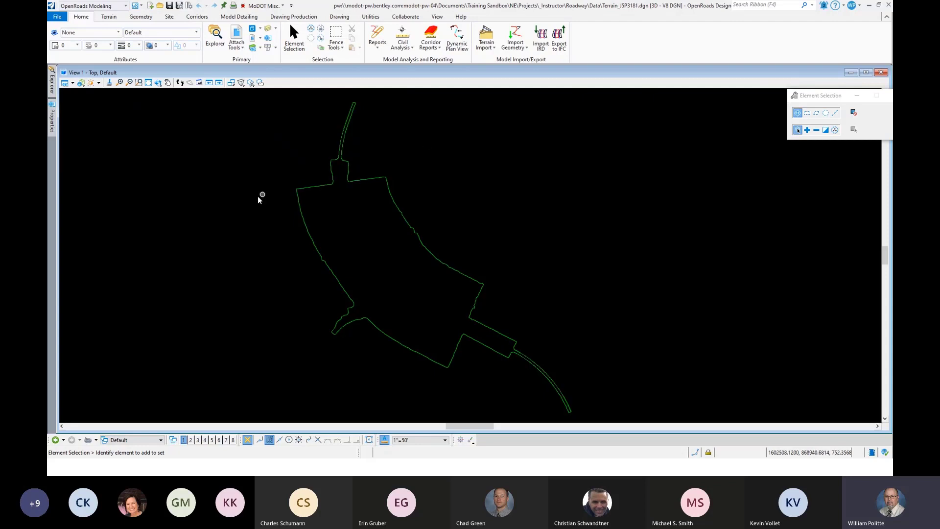
# Change the J5P3181 terrain's feature definition to Existing Triangles and inspect the triangles along its boundary
pyautogui.click(394, 201)
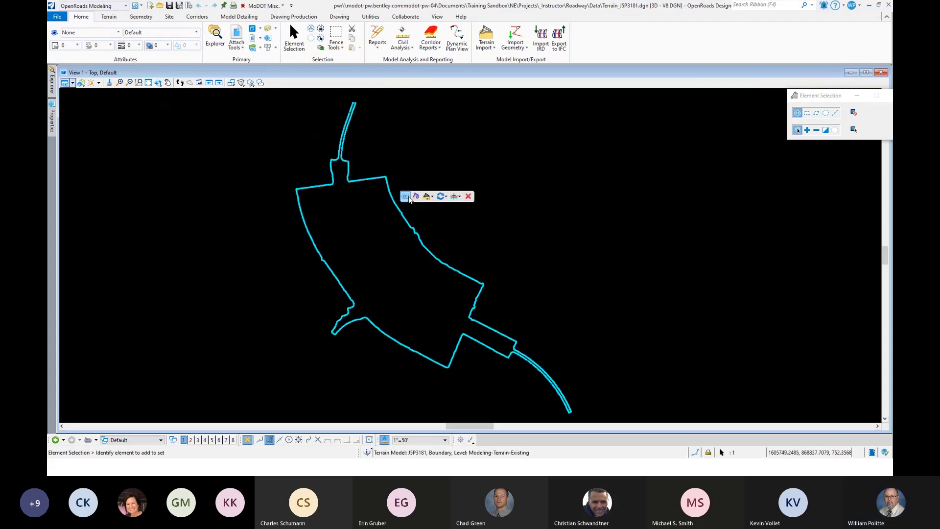
pyautogui.click(416, 196)
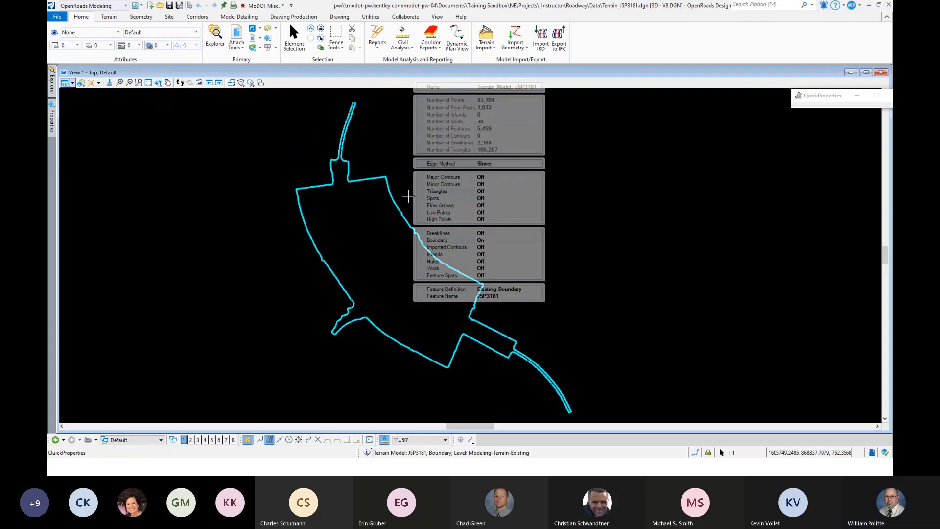
pyautogui.click(534, 288)
pyautogui.click(538, 289)
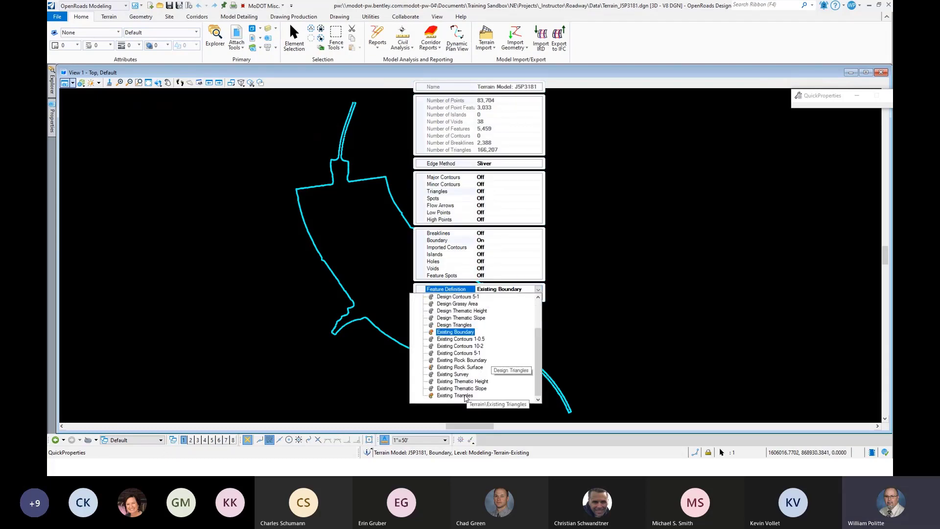
pyautogui.click(464, 396)
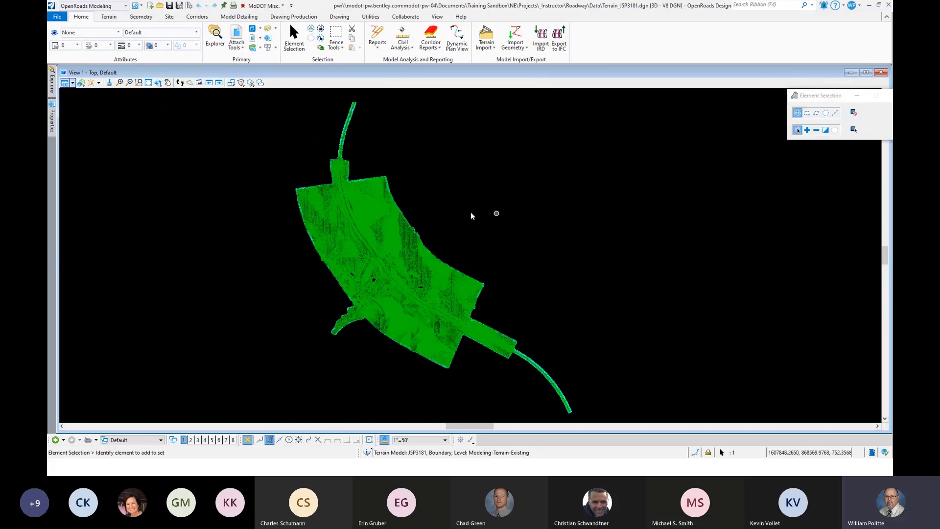
pyautogui.scroll(6, 418, 225)
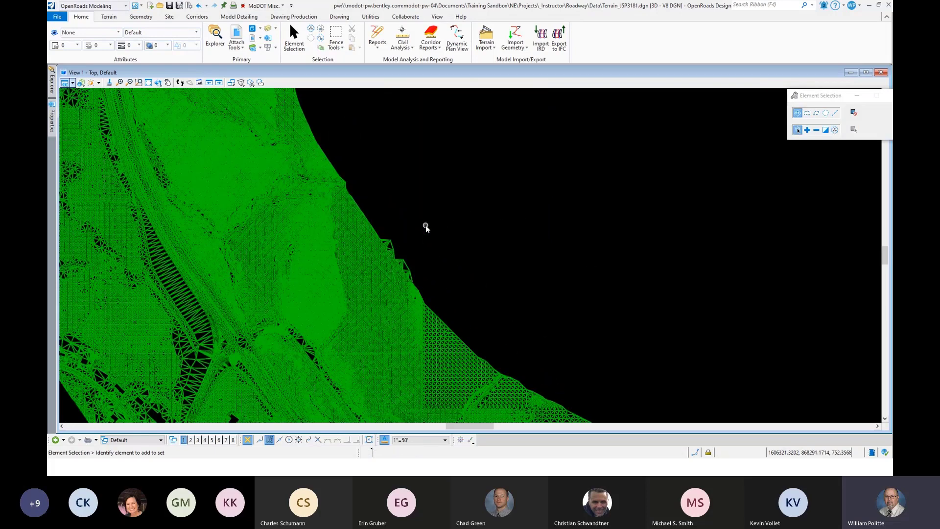
pyautogui.scroll(3, 393, 246)
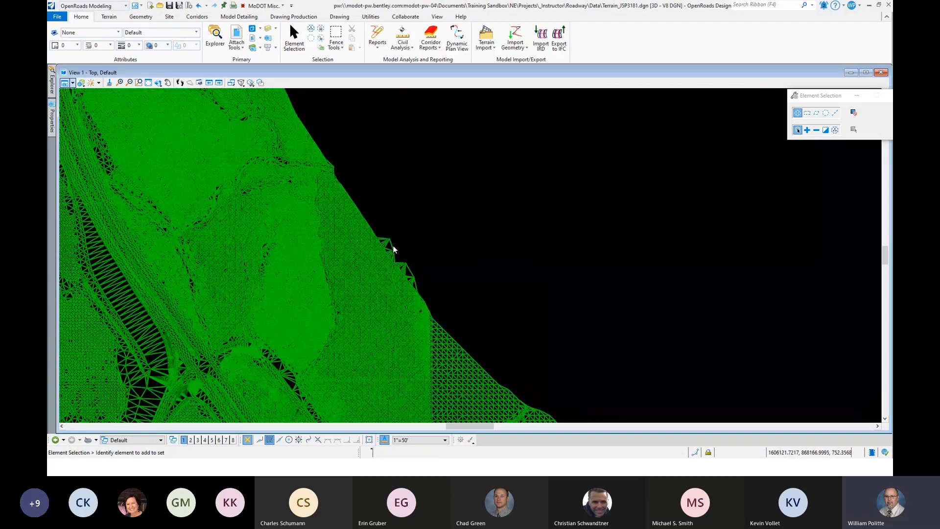
pyautogui.scroll(-8, 388, 245)
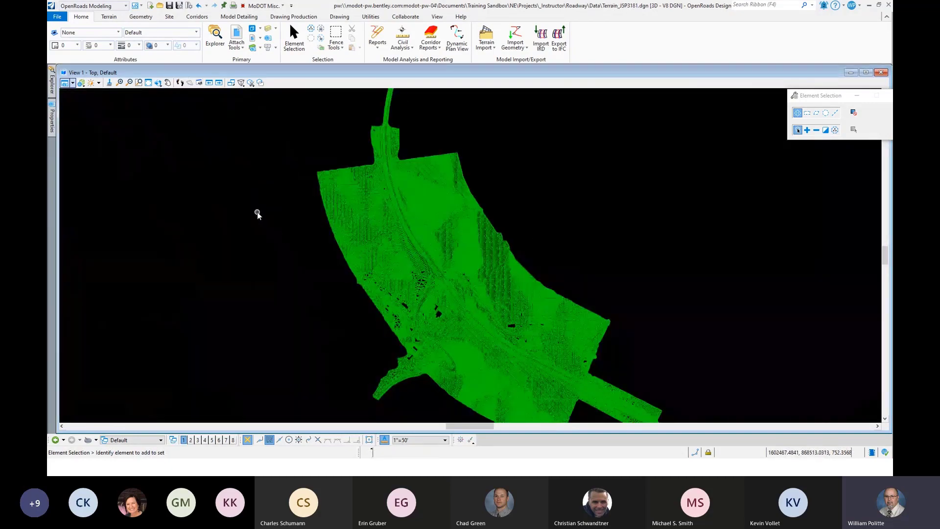
# Examine the terrain feature definitions stored in Terrain_J5P3181.dgn under OpenRoads Standards and the option for updating them from the dgnlib
pyautogui.moveTo(51, 83)
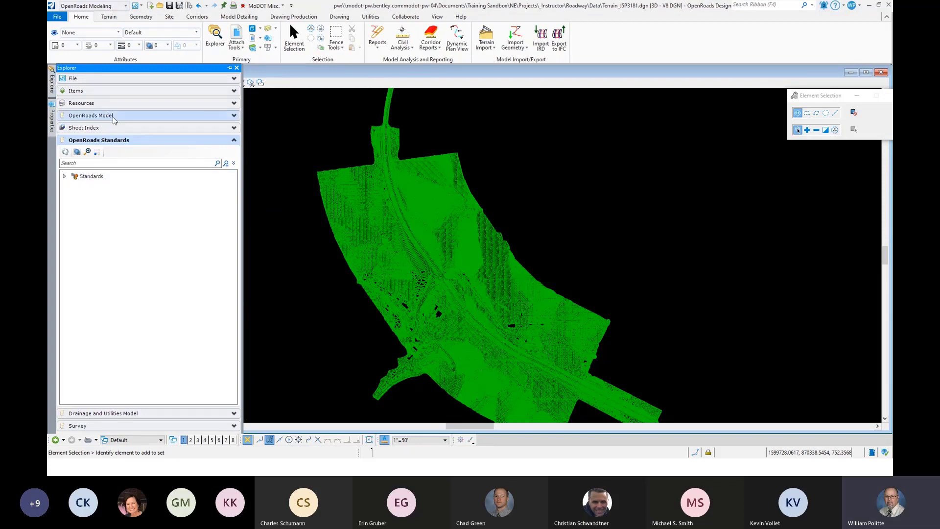
pyautogui.click(234, 141)
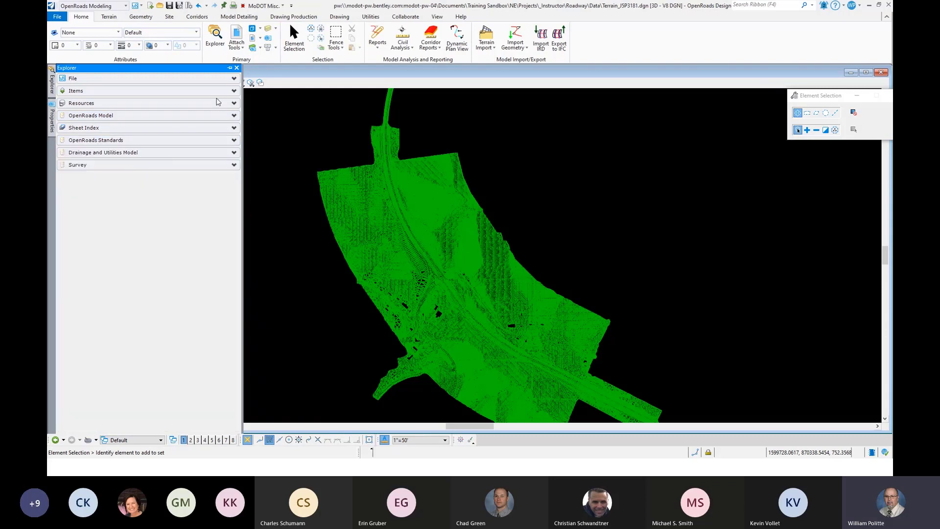
pyautogui.click(234, 140)
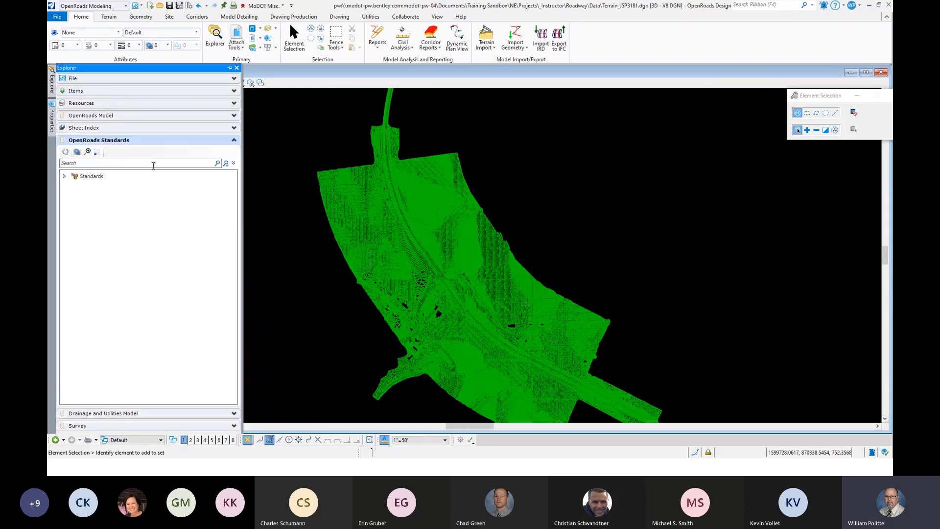
pyautogui.click(64, 176)
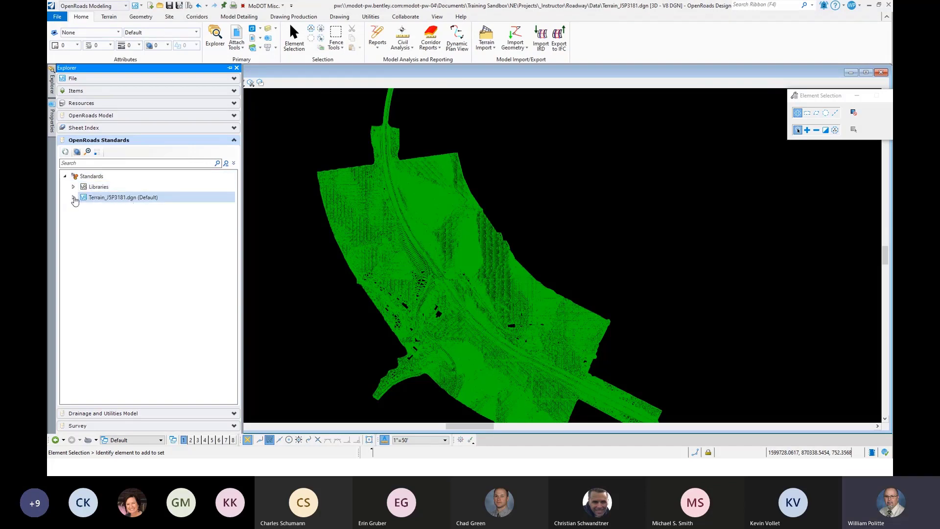
pyautogui.click(73, 198)
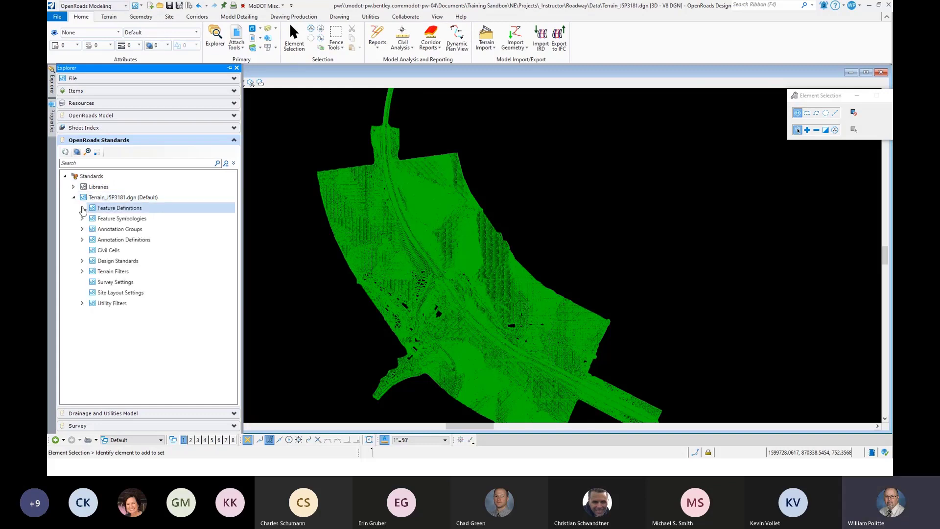
pyautogui.click(82, 208)
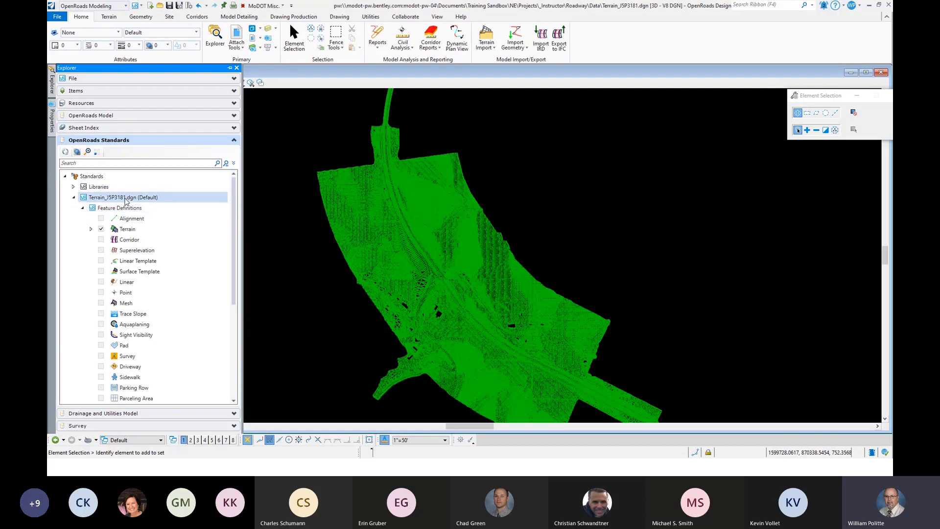
pyautogui.click(91, 230)
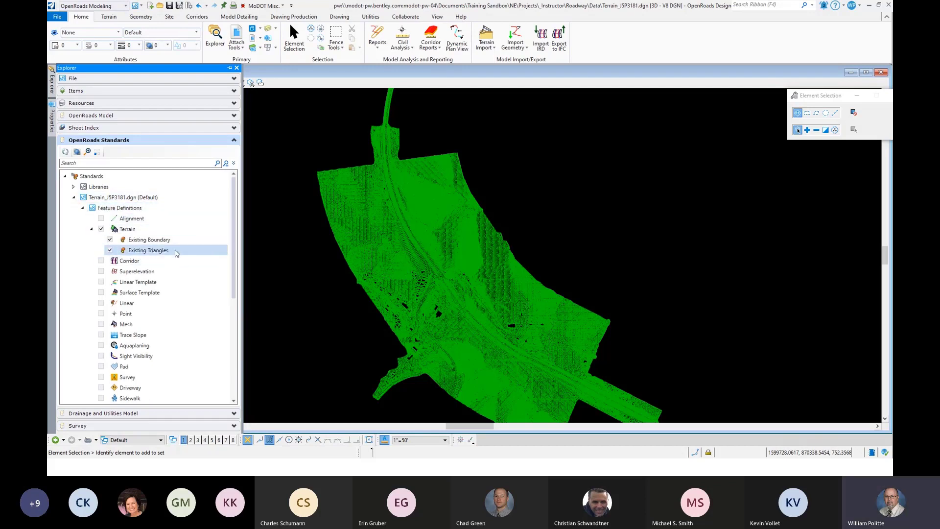
pyautogui.rightClick(149, 240)
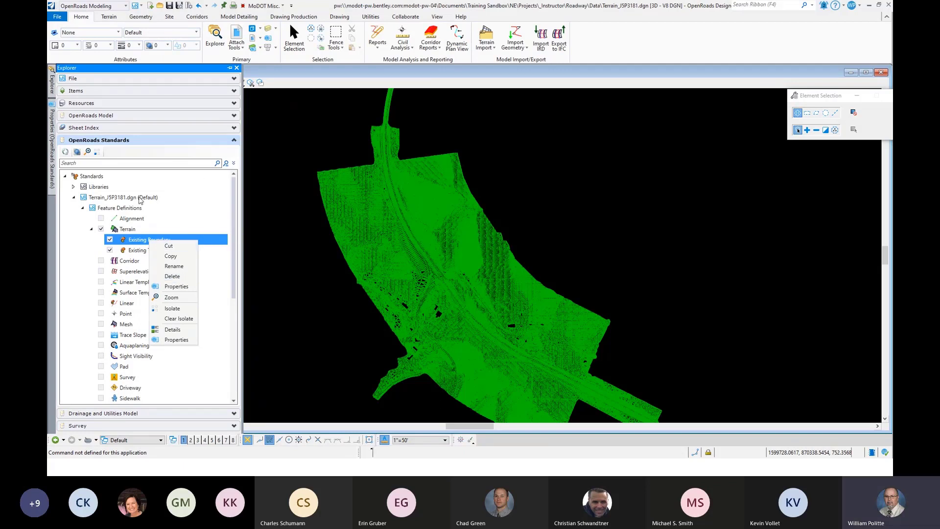
pyautogui.click(110, 198)
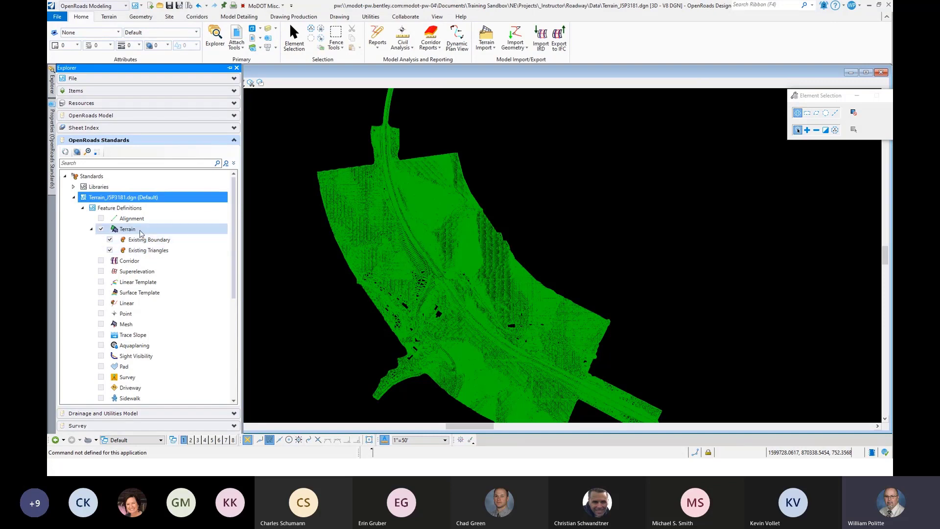
pyautogui.click(92, 229)
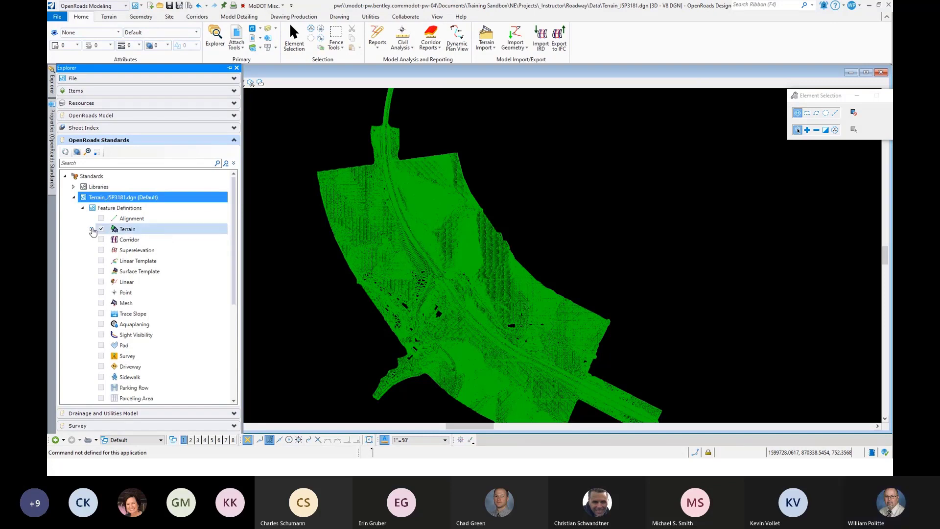
pyautogui.rightClick(120, 200)
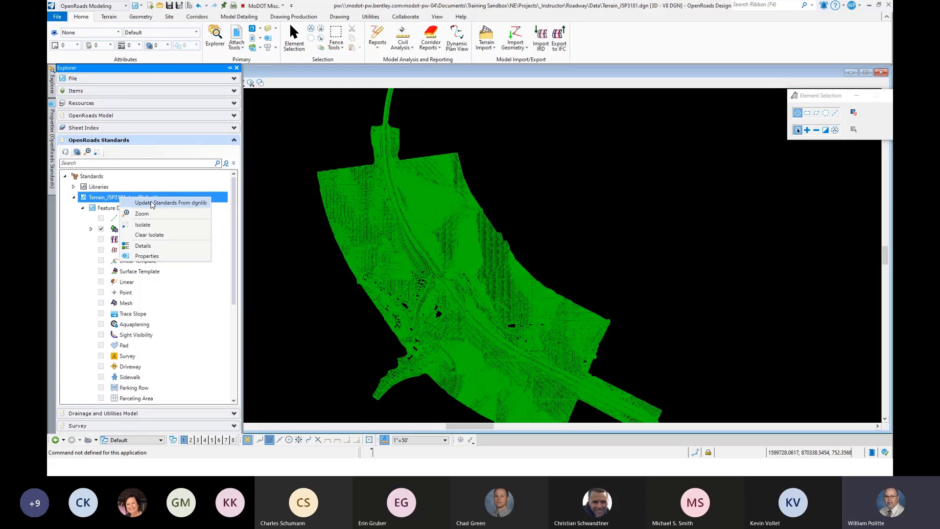
pyautogui.click(268, 173)
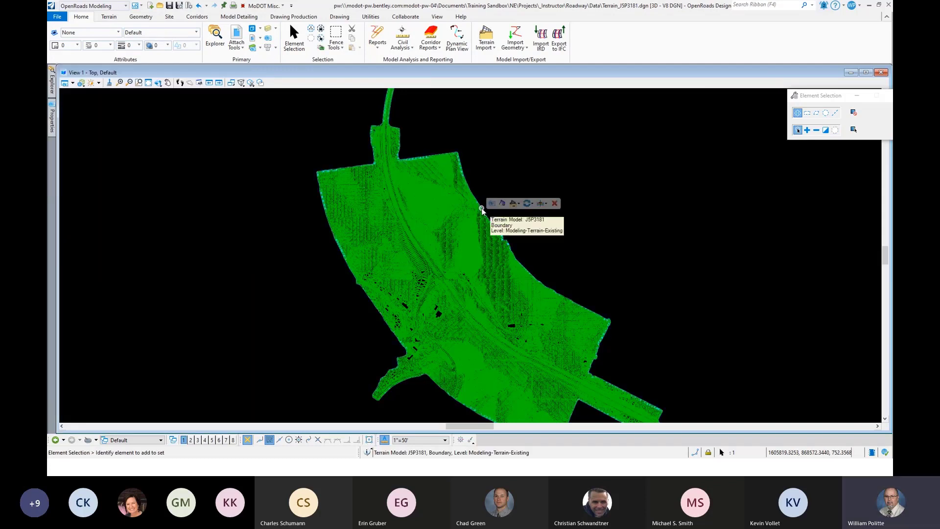
# Set the J5P3181 terrain's feature definition back to Existing Boundary and clear the selection
pyautogui.click(482, 210)
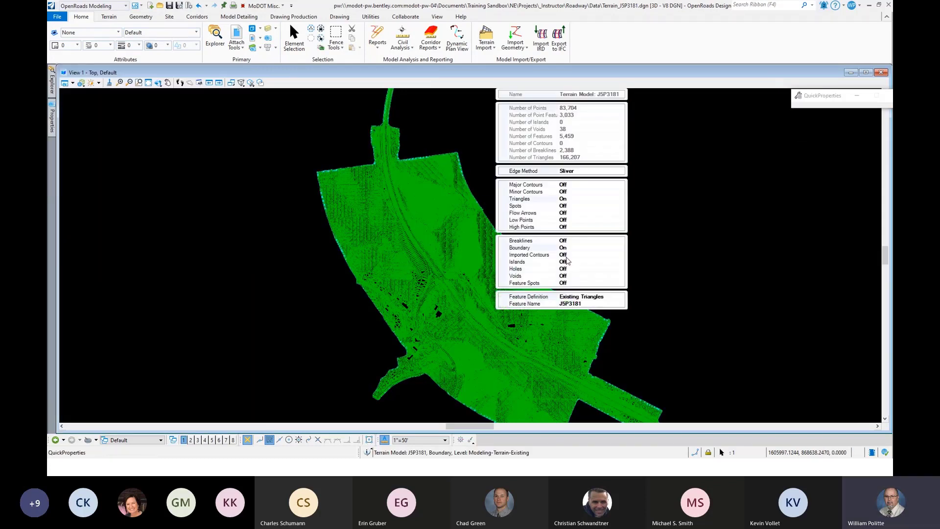
pyautogui.click(592, 295)
pyautogui.click(621, 297)
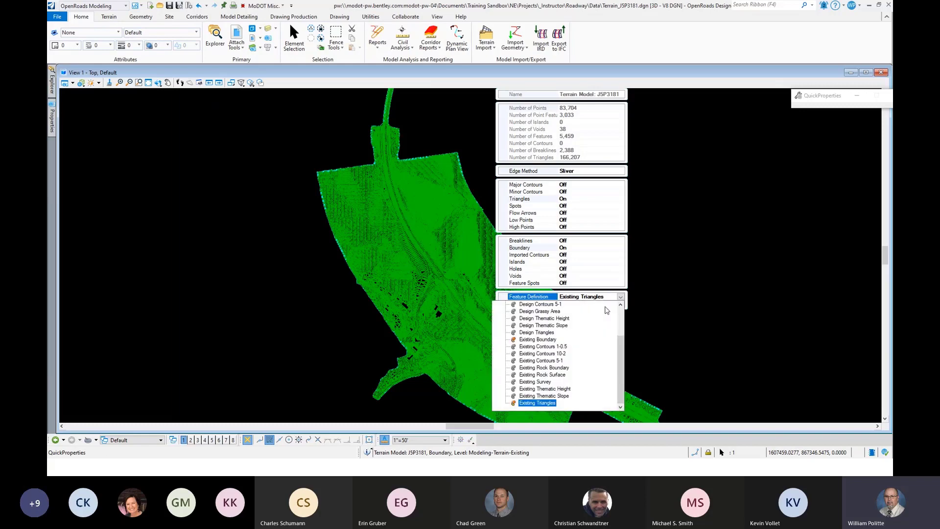
pyautogui.click(547, 339)
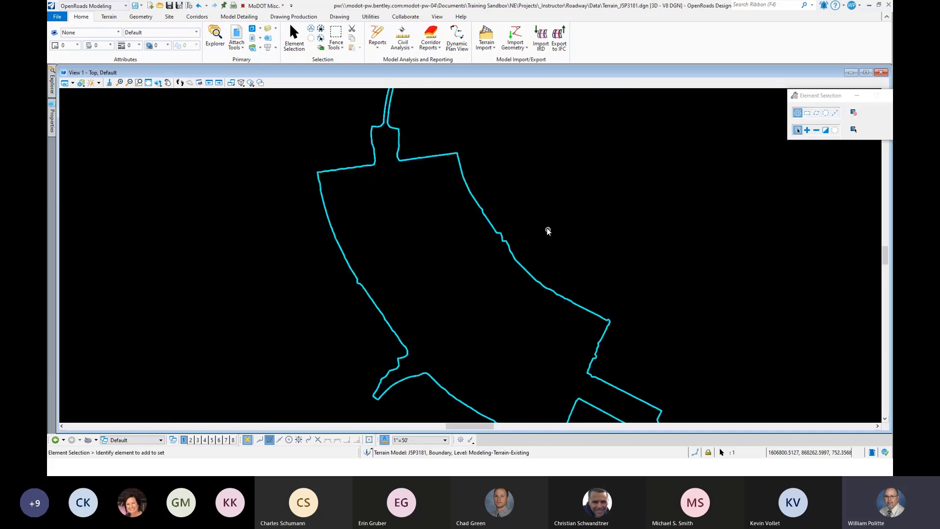
pyautogui.click(580, 216)
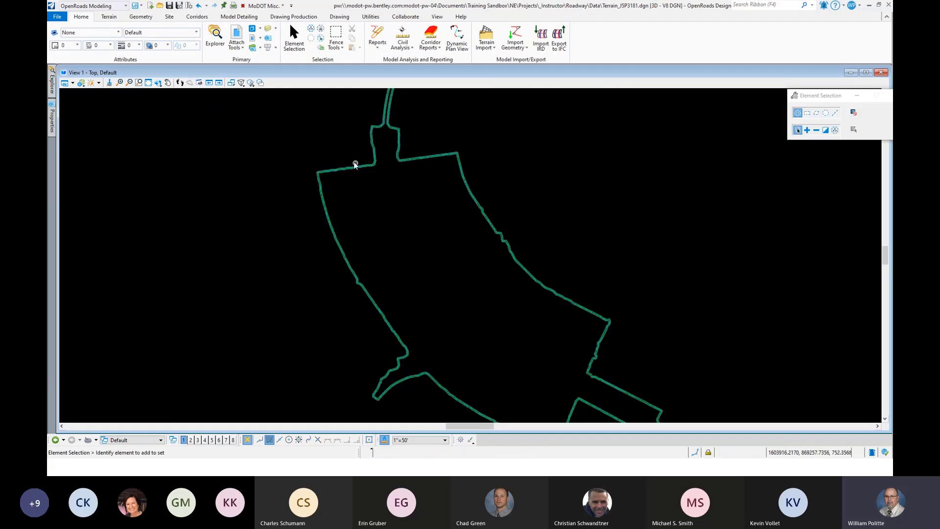
pyautogui.scroll(-2, 328, 169)
pyautogui.scroll(3, 401, 230)
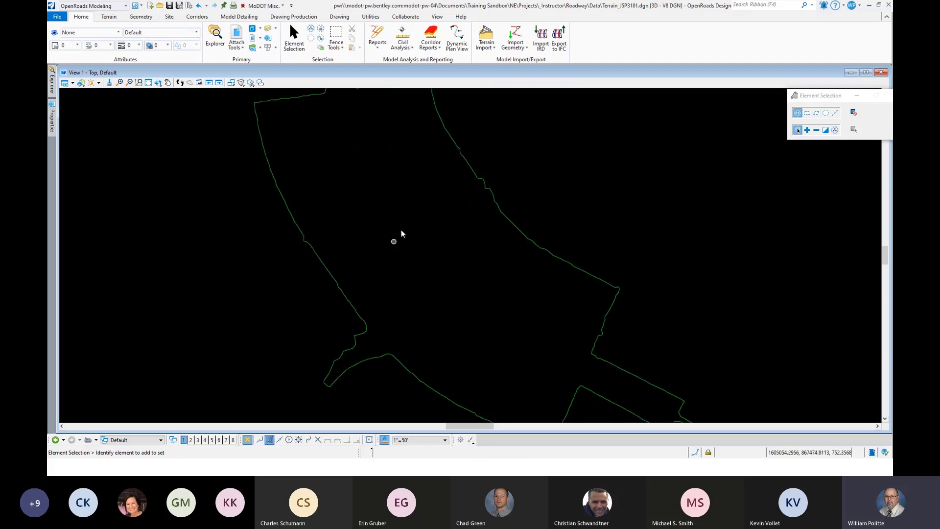
pyautogui.scroll(-2, 466, 197)
pyautogui.scroll(2, 471, 184)
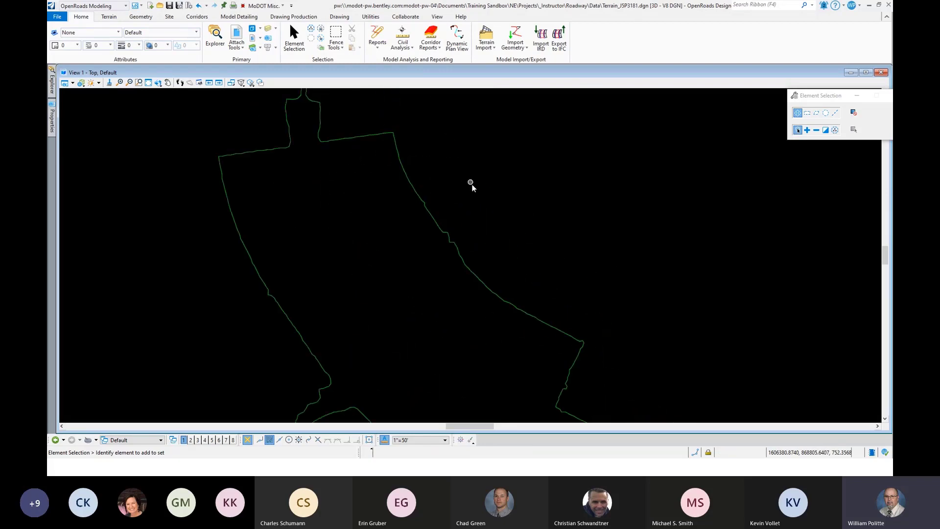
pyautogui.scroll(-2, 471, 184)
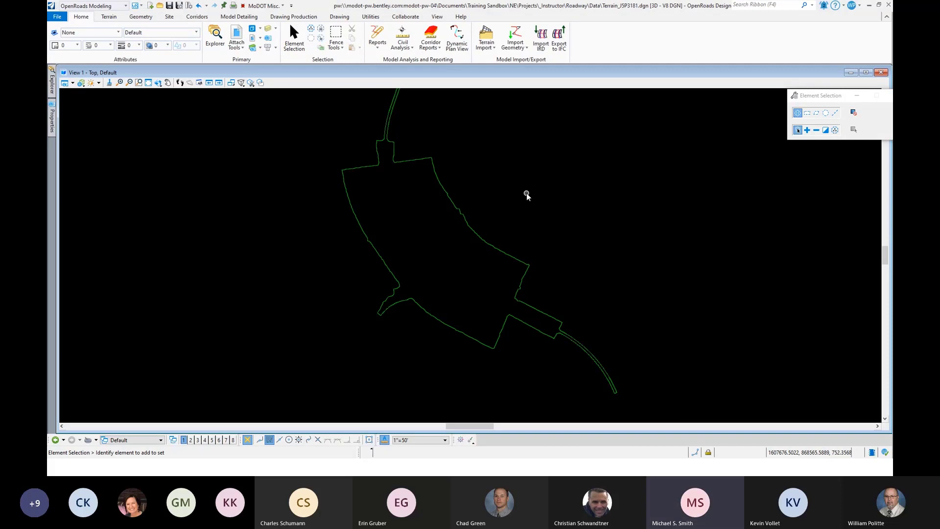
# Open Named_Boundary_ORD.dgn from the Data folder, sorting the files by update date, and check in Terrain_J5P3181.dgn
pyautogui.click(59, 16)
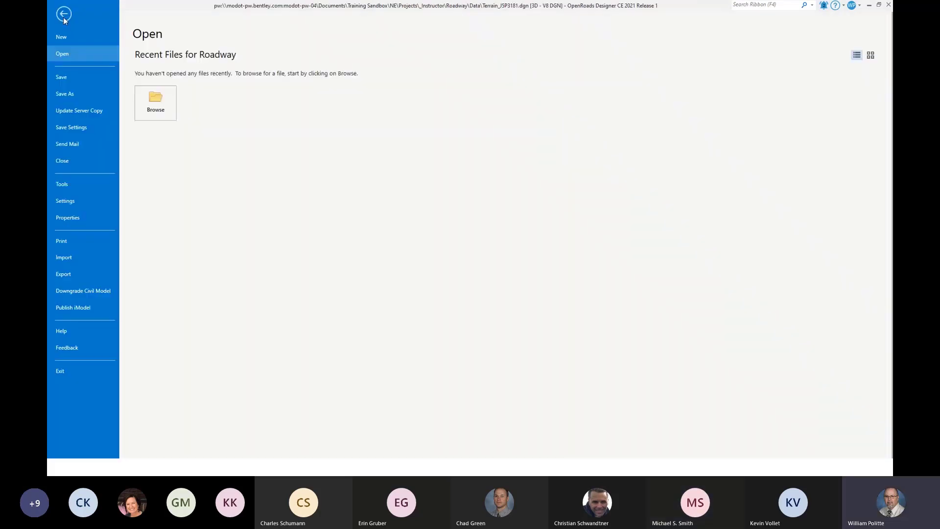
pyautogui.click(168, 104)
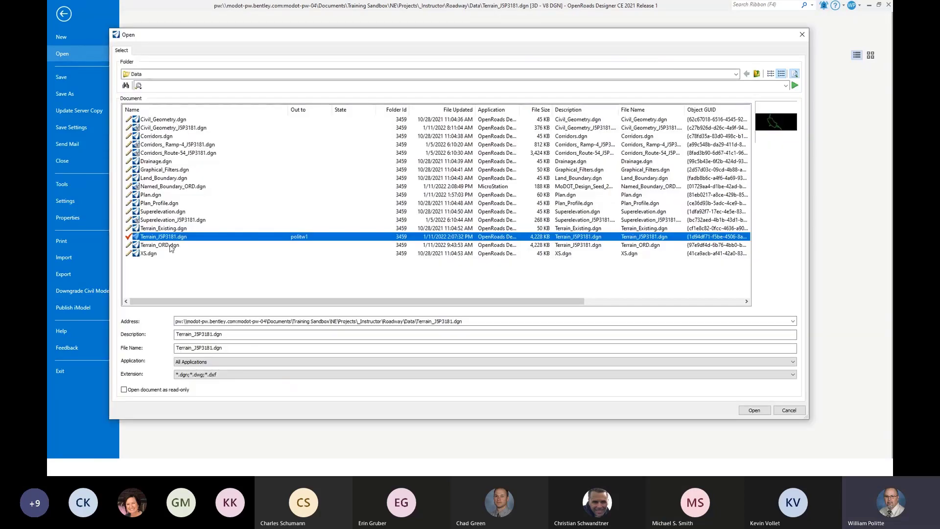
pyautogui.click(456, 110)
pyautogui.click(455, 110)
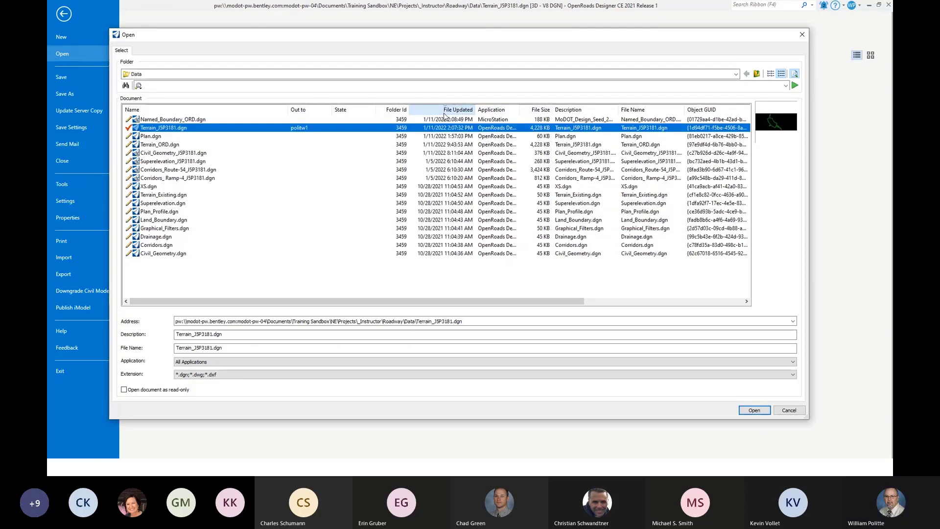
pyautogui.click(172, 120)
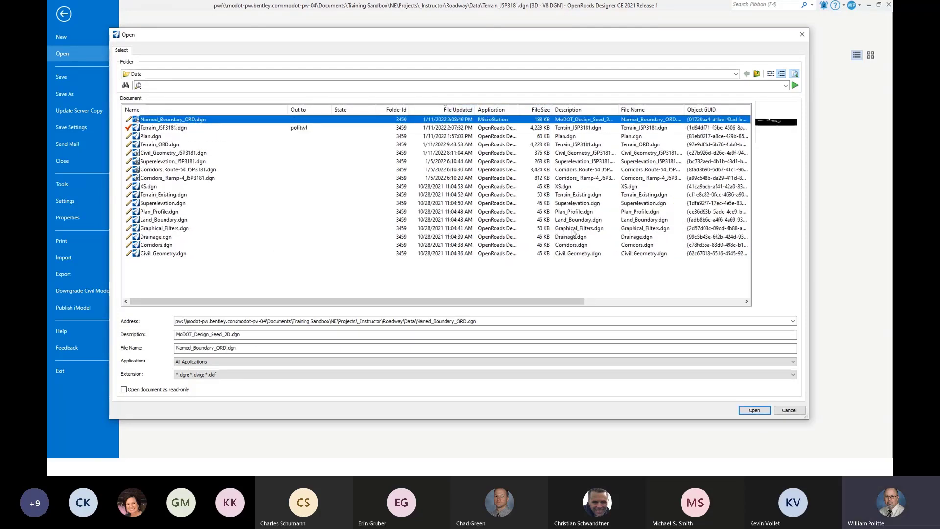
pyautogui.click(753, 410)
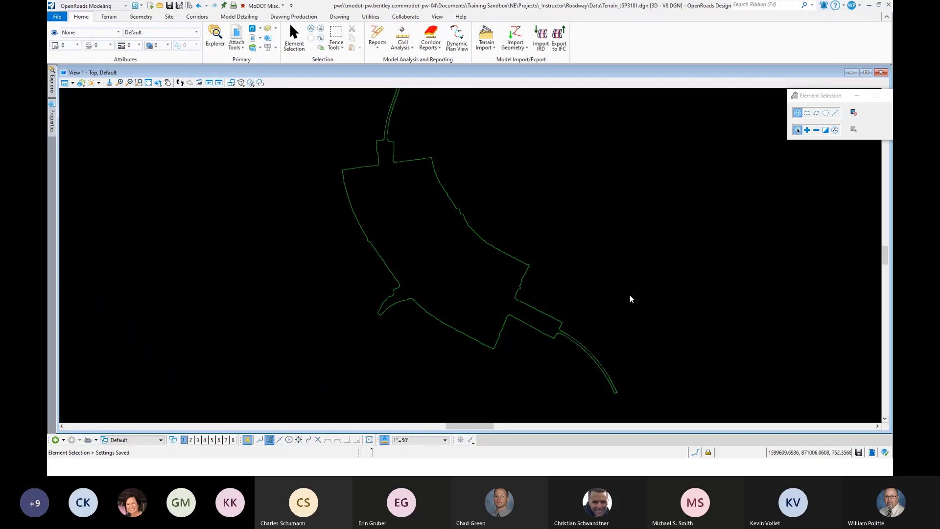
pyautogui.hotkey('ctrl', 'w')
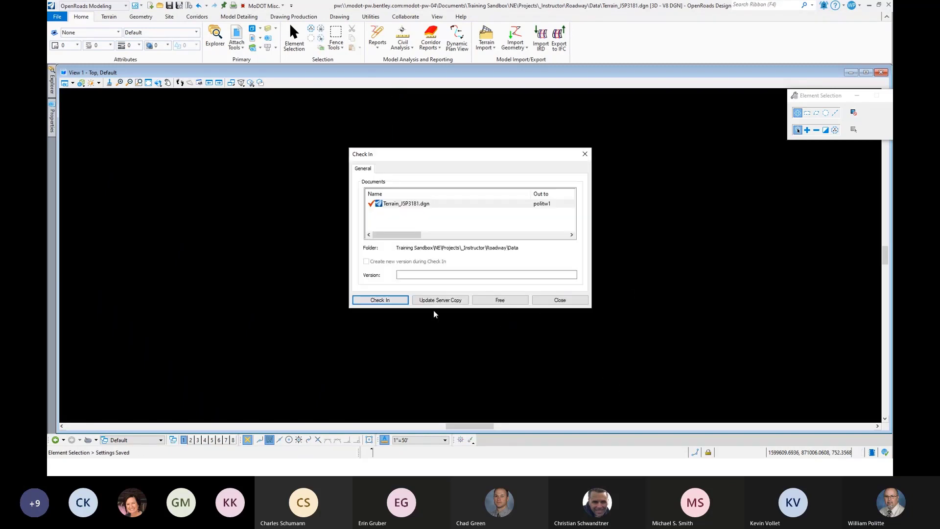
pyautogui.click(396, 300)
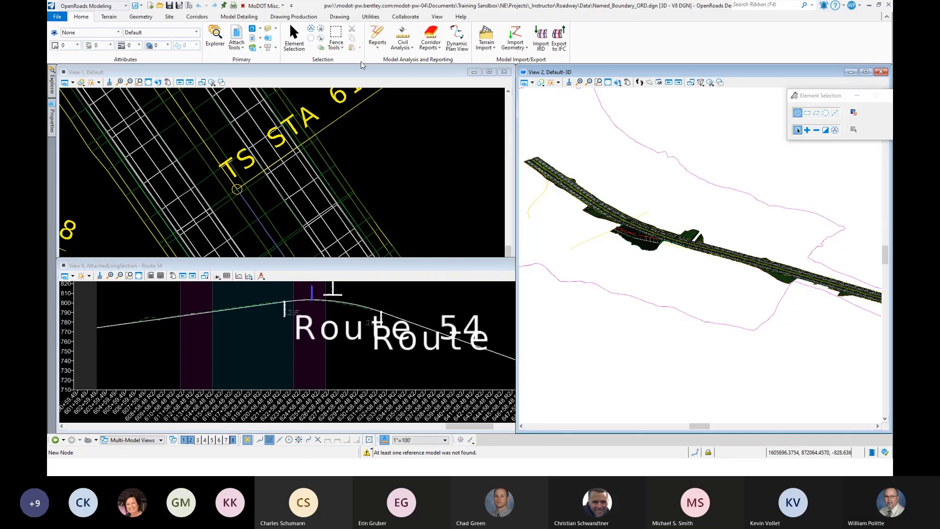
# Reload the Corridors_Route-54_J5P3181.dgn reference of the Default-3D model and its nested Terrain_J5P3181.dgn reference
pyautogui.click(236, 34)
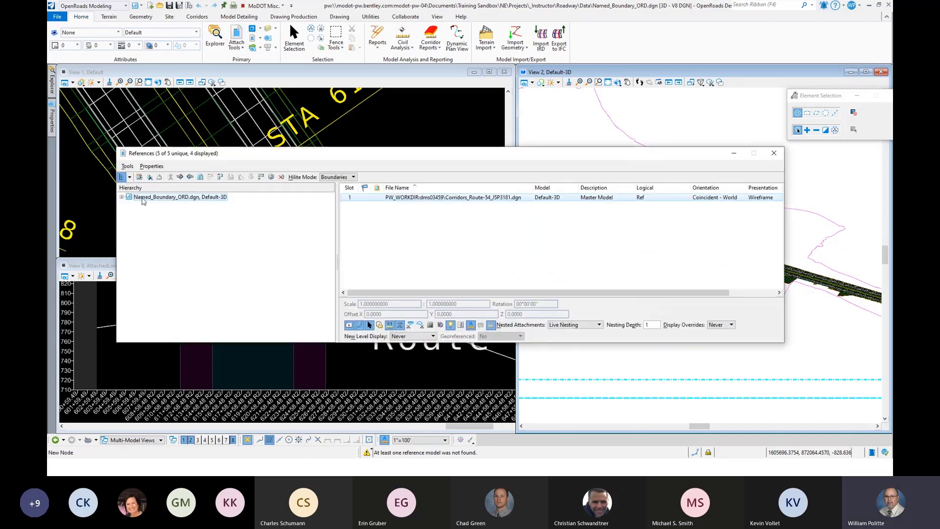
pyautogui.rightClick(451, 198)
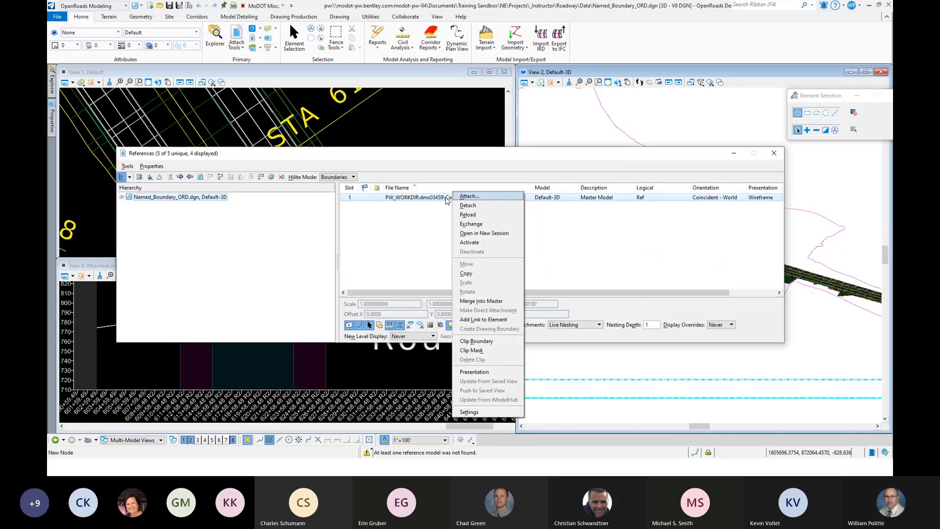
pyautogui.click(478, 215)
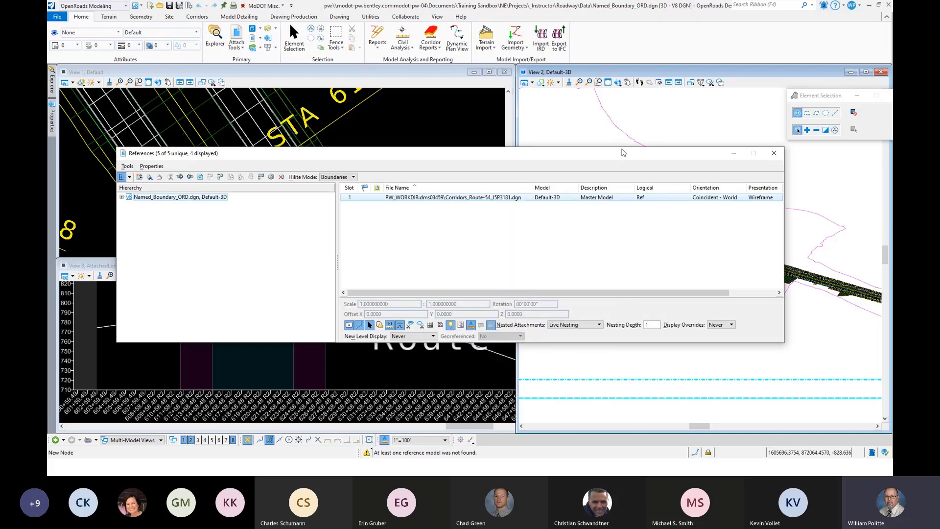
pyautogui.click(121, 197)
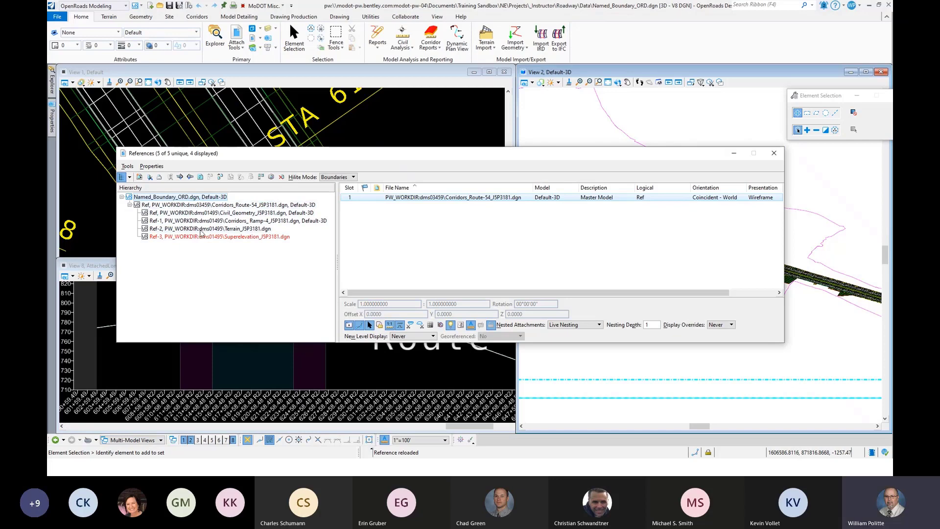
pyautogui.rightClick(201, 230)
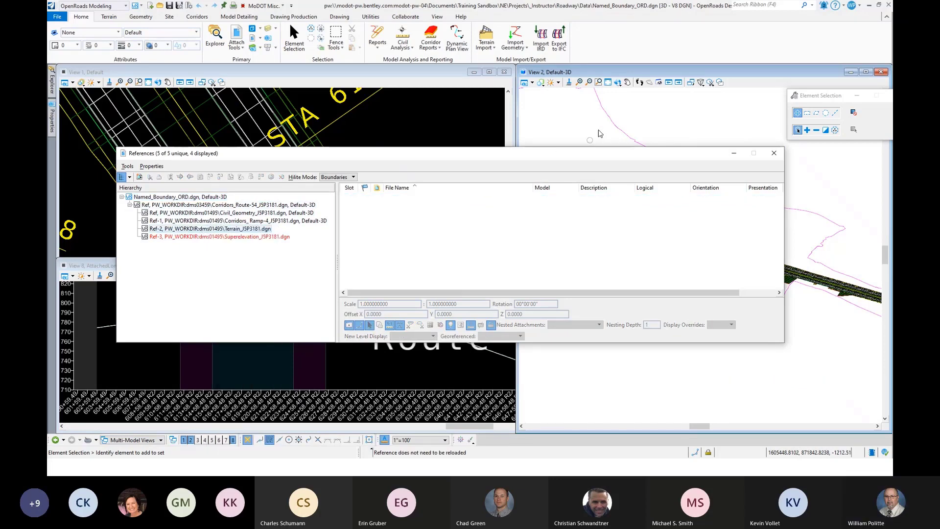
pyautogui.click(769, 158)
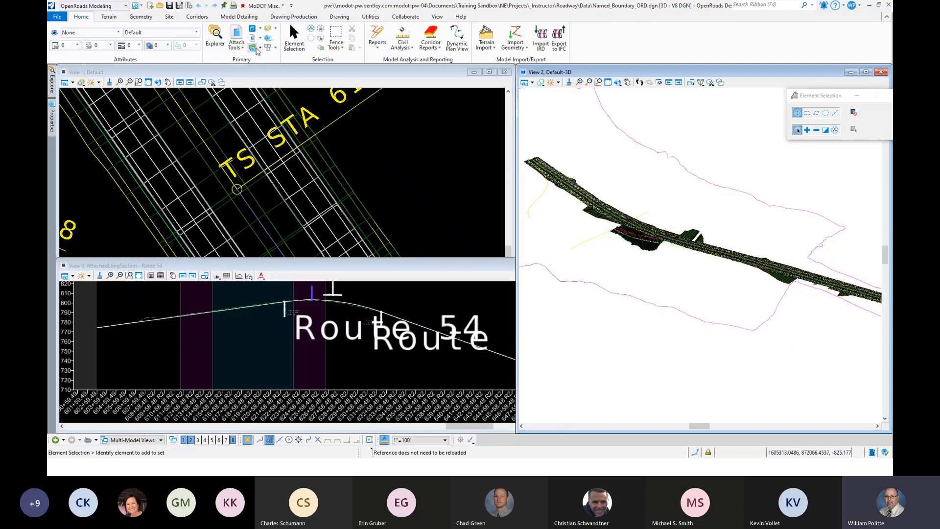
# Check which levels of the nested Terrain_J5P3181.dgn reference are displayed in View 2
pyautogui.click(268, 29)
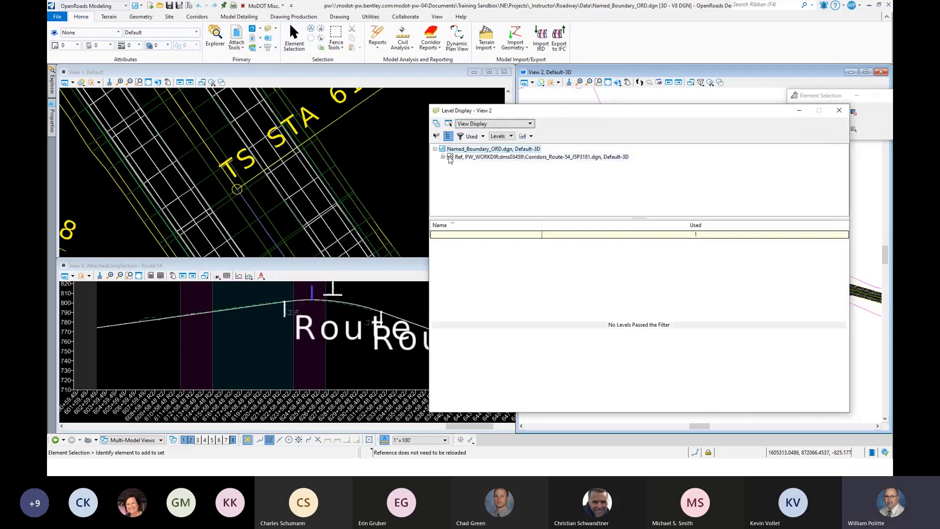
pyautogui.doubleClick(498, 157)
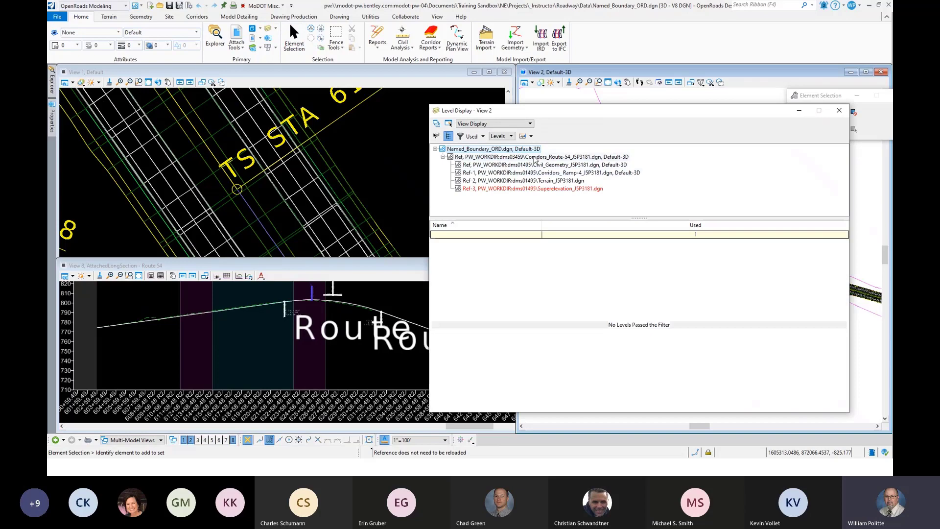
pyautogui.moveTo(560, 110); pyautogui.dragTo(278, 122)
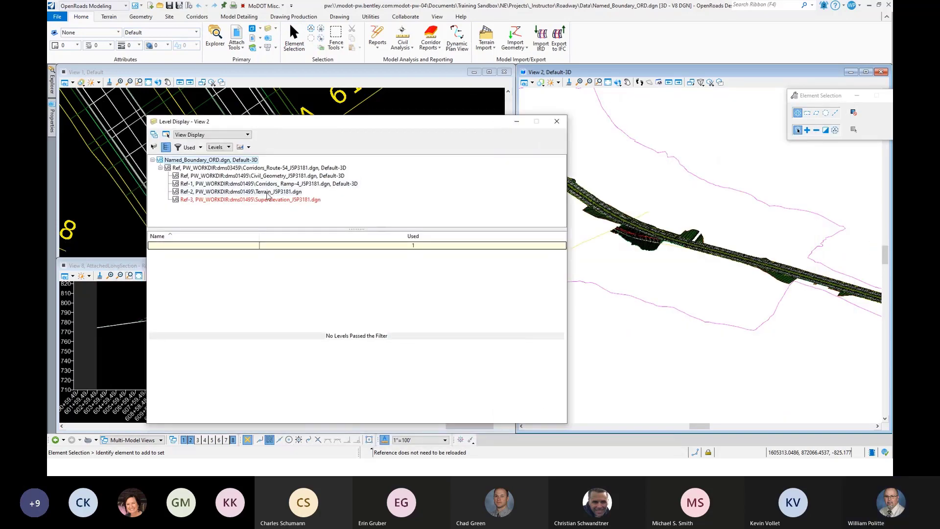
pyautogui.click(269, 192)
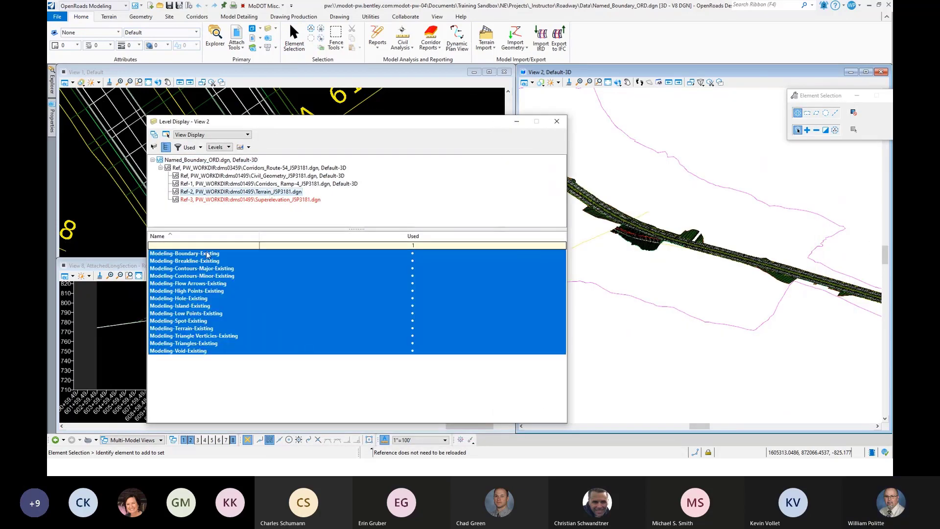
pyautogui.click(557, 121)
pyautogui.scroll(2, 729, 196)
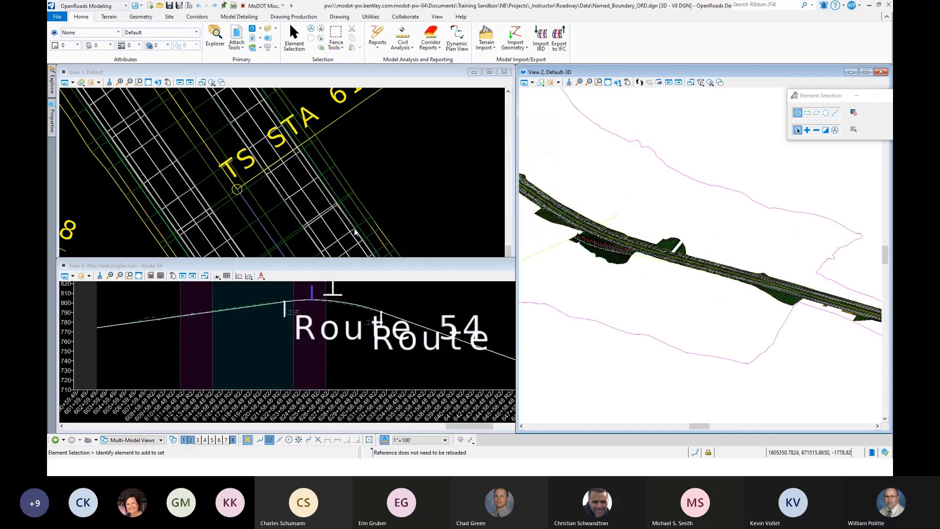
# Fit the Route 54 profile in View 8 and reopen the alignment's profile model in that view
pyautogui.scroll(-1, 250, 304)
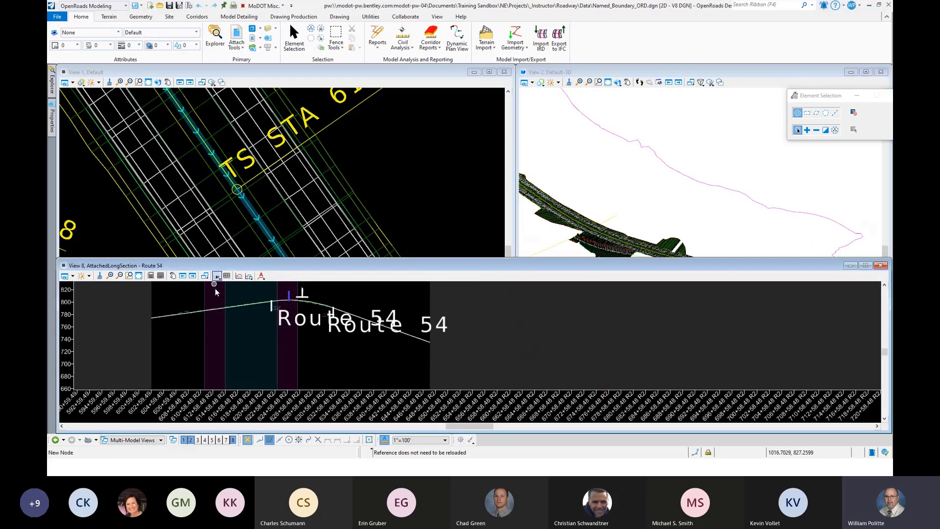
pyautogui.click(139, 275)
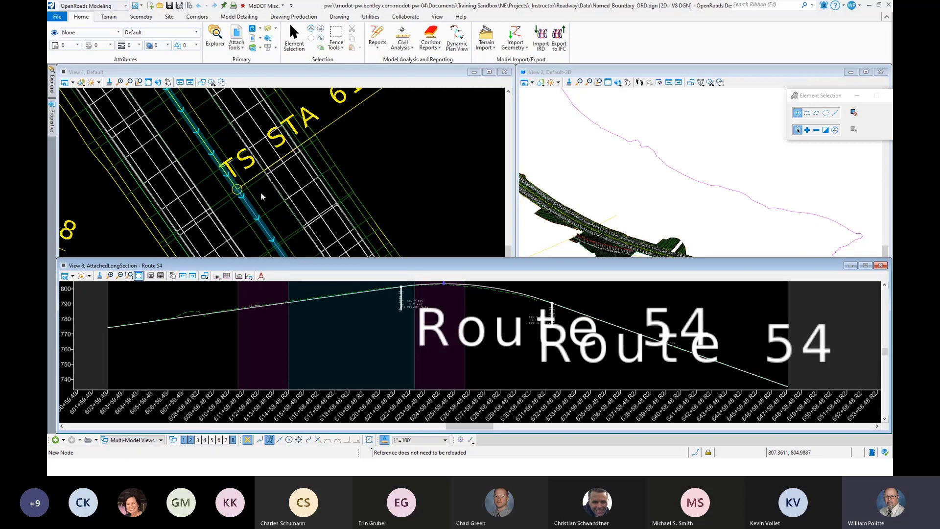
pyautogui.click(250, 207)
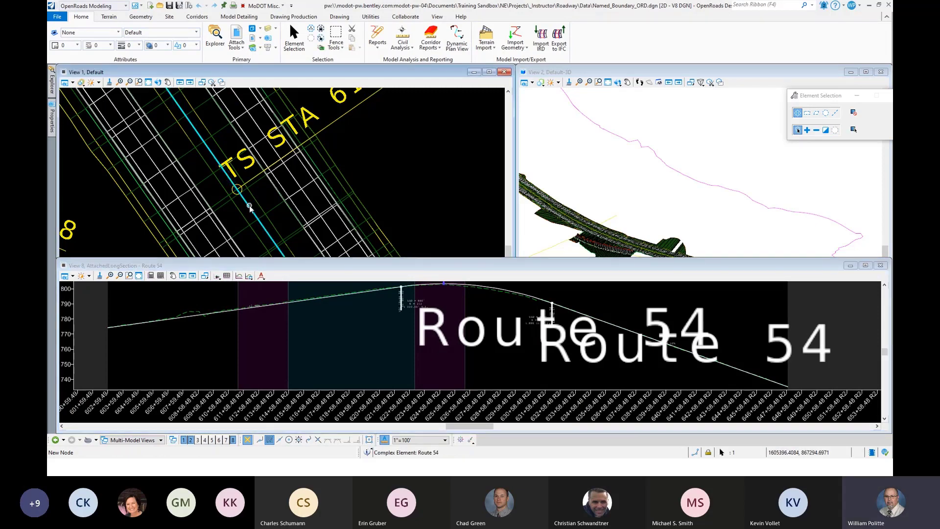
pyautogui.click(267, 199)
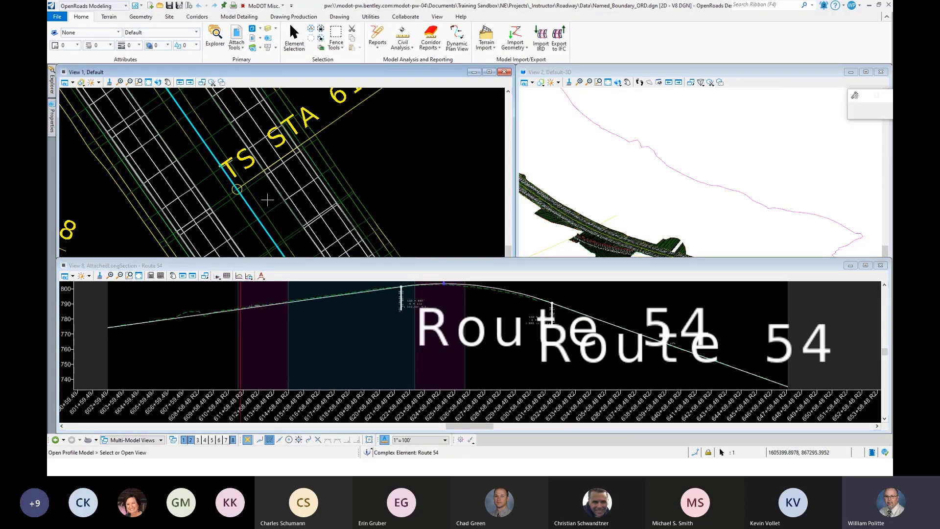
pyautogui.click(342, 322)
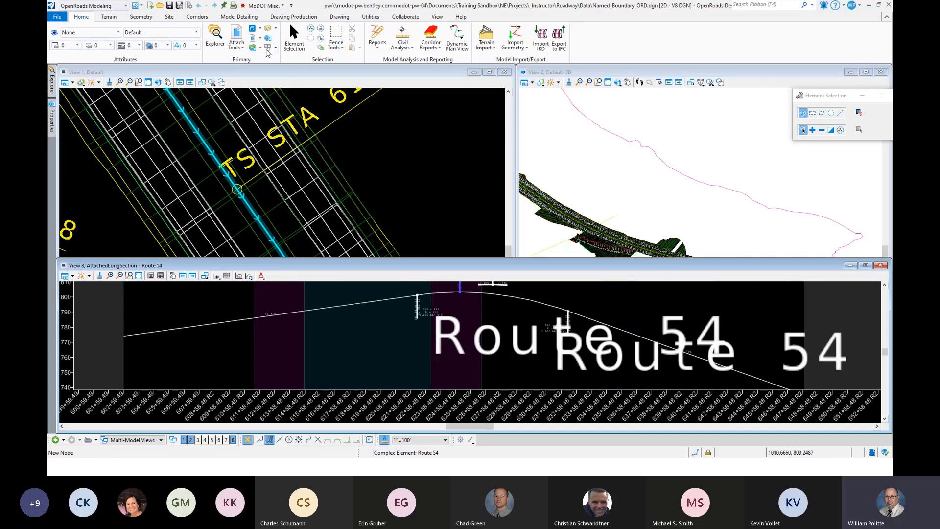
# Turn on the Modeling-Terrain-Existing level of the Civil_Geometry_J5P3181.dgn profile reference in View 8
pyautogui.click(268, 31)
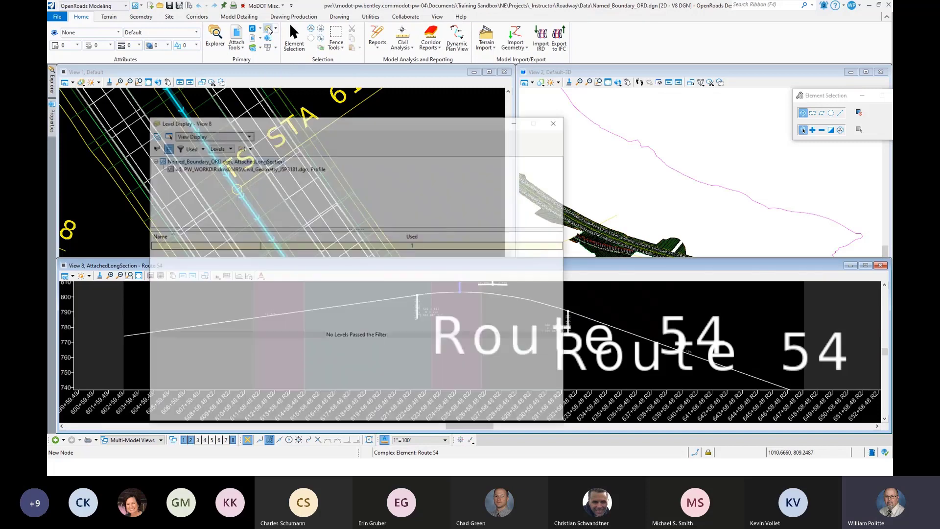
pyautogui.click(178, 152)
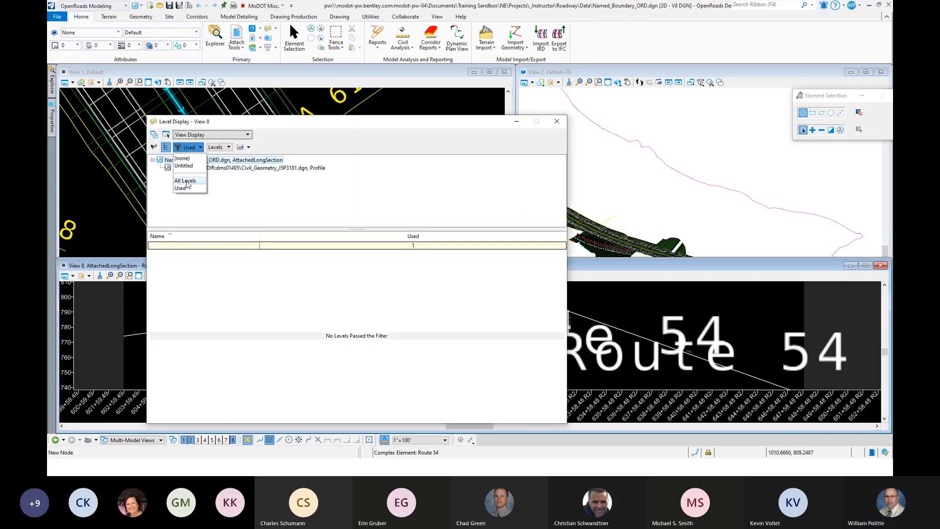
pyautogui.click(186, 192)
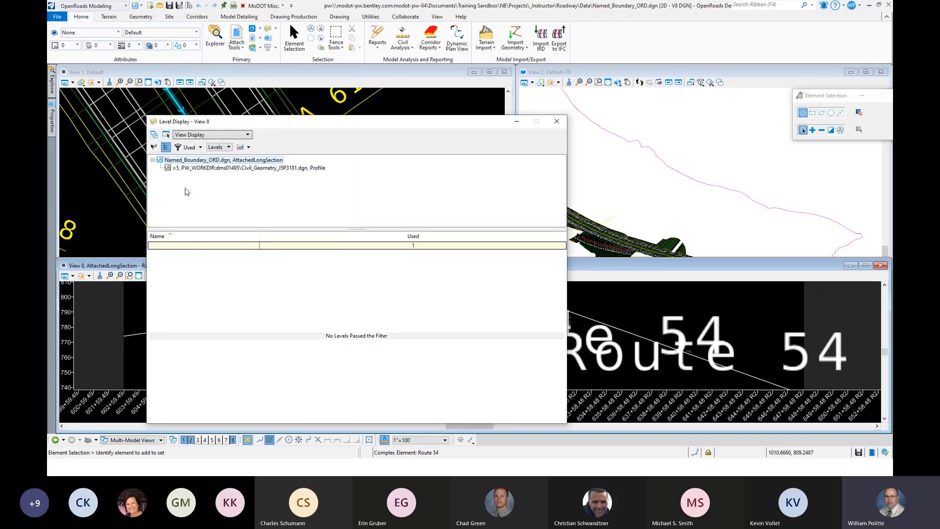
pyautogui.click(200, 169)
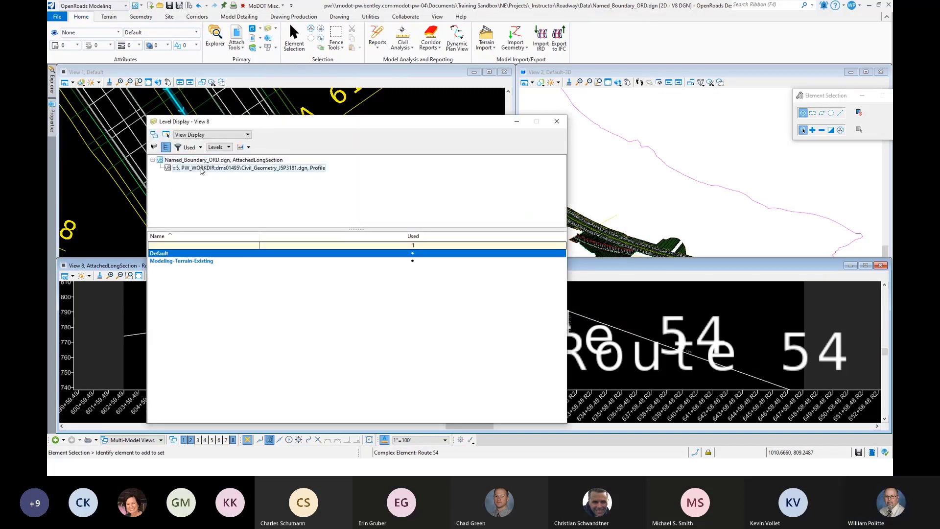
pyautogui.keyDown('shift'); pyautogui.click(201, 261); pyautogui.keyUp('shift')
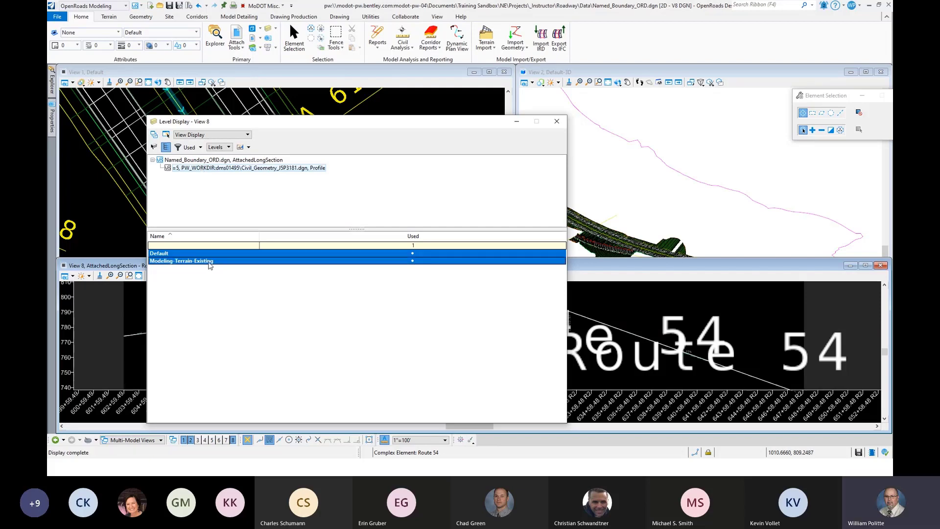
pyautogui.click(561, 125)
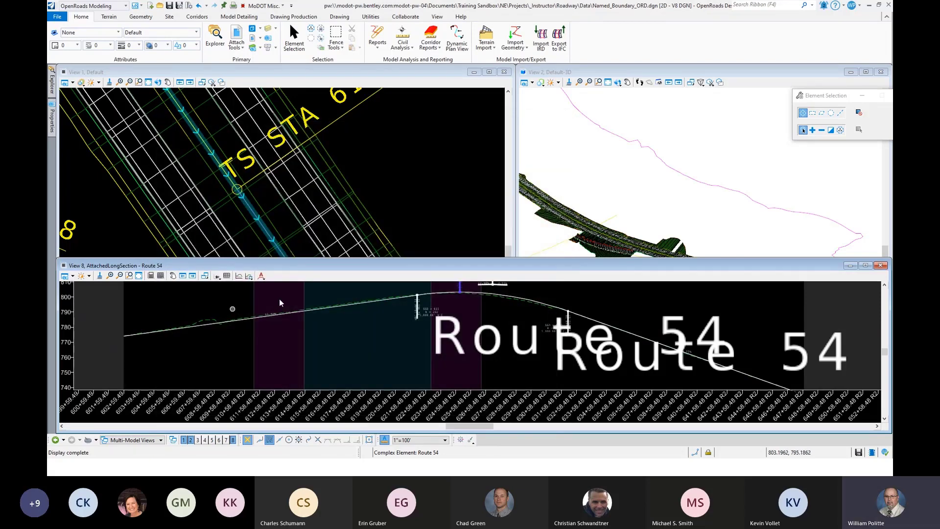
# Inspect the Route 54 profile against the existing ground, and close the profile view to leave the plan and 3D views
pyautogui.scroll(-2, 281, 303)
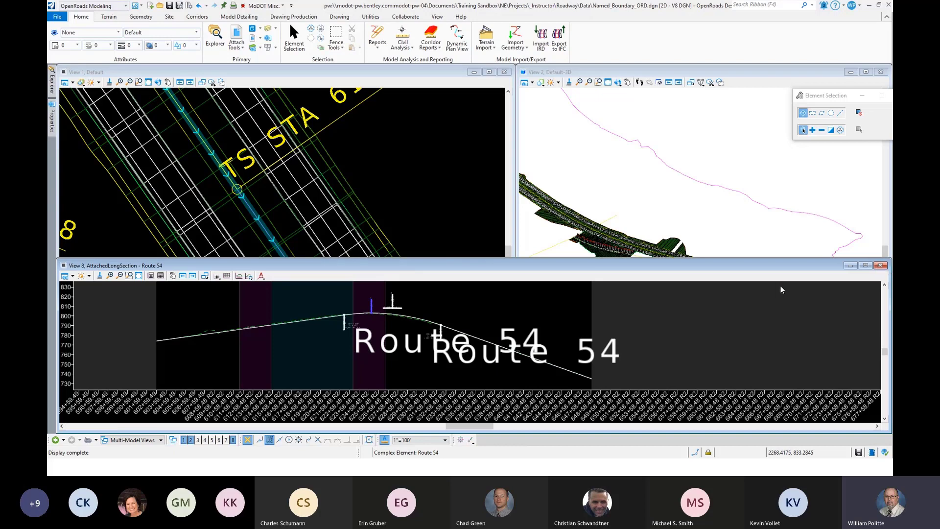
pyautogui.scroll(3, 407, 340)
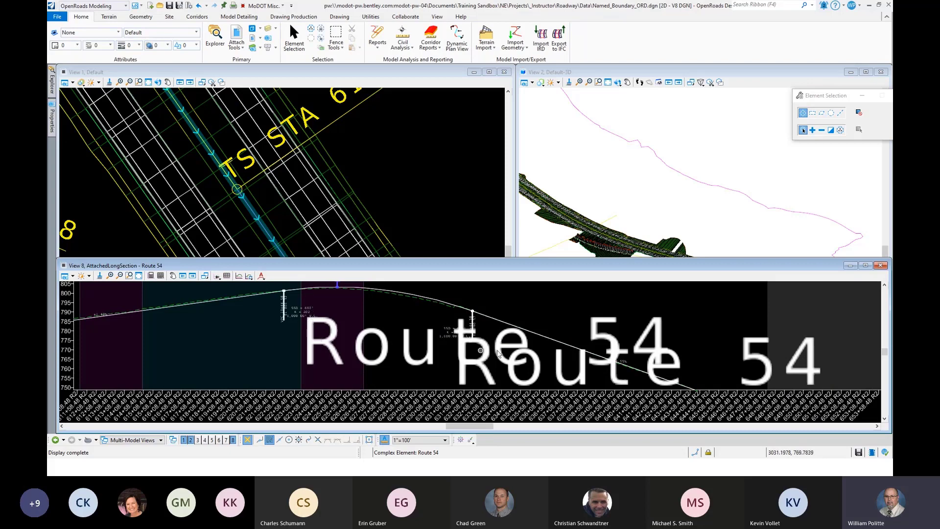
pyautogui.scroll(-3, 505, 349)
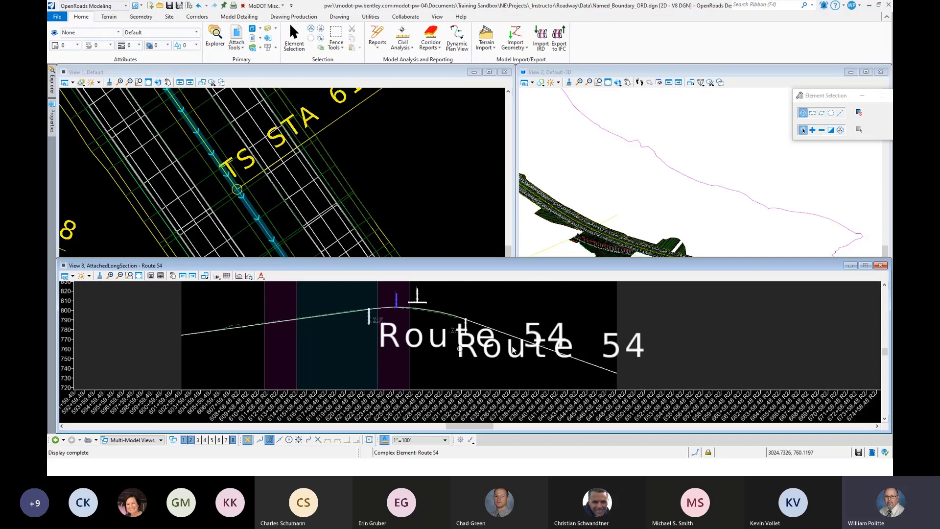
pyautogui.click(881, 265)
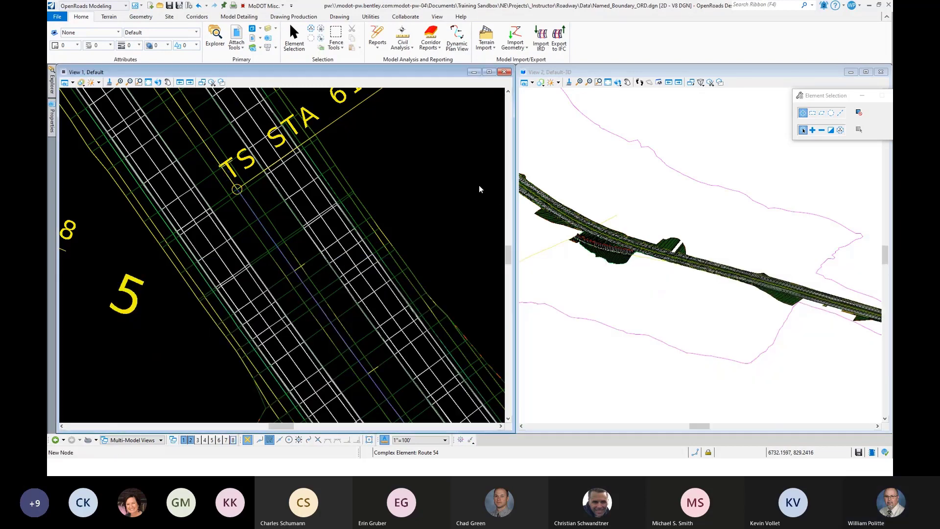
pyautogui.scroll(-8, 294, 240)
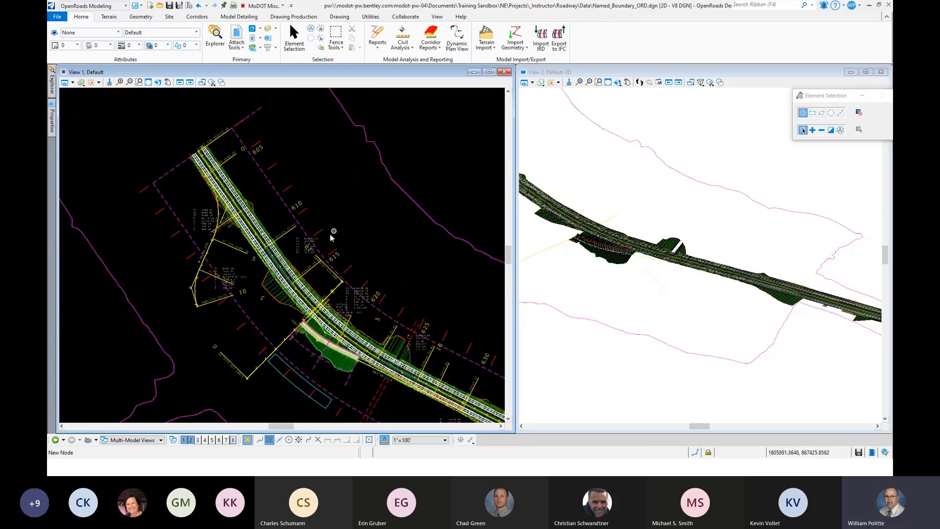
pyautogui.scroll(2, 292, 240)
pyautogui.scroll(-4, 636, 218)
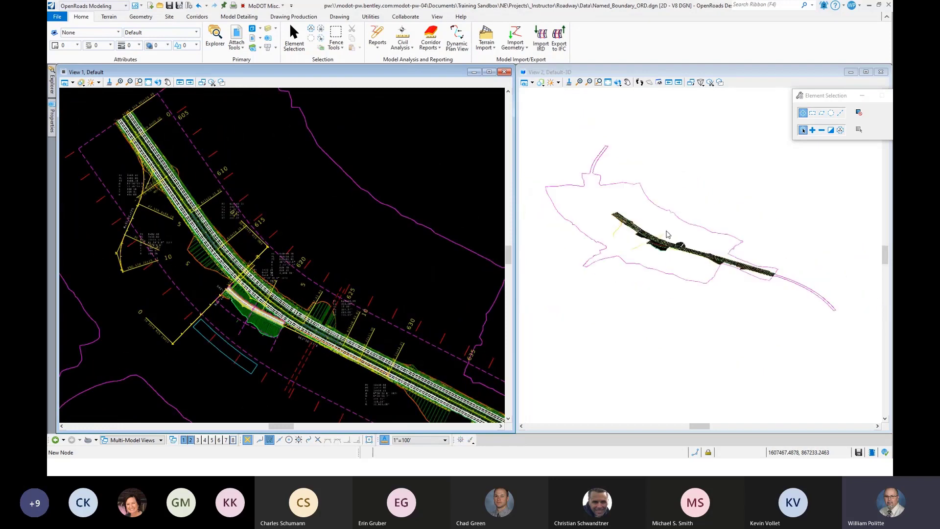
# Start the Place Named Boundary tool in its Civil Cross Section mode
pyautogui.scroll(2, 640, 217)
pyautogui.scroll(3, 640, 217)
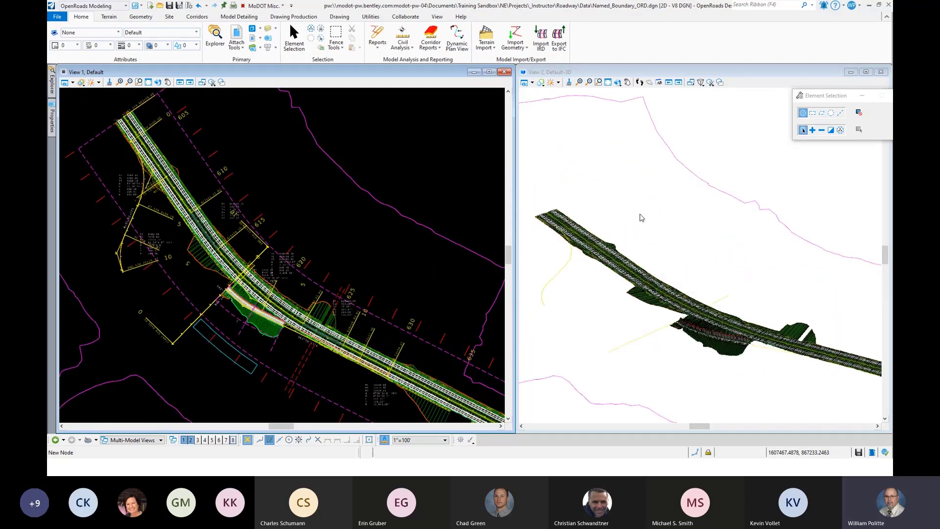
pyautogui.scroll(-1, 279, 172)
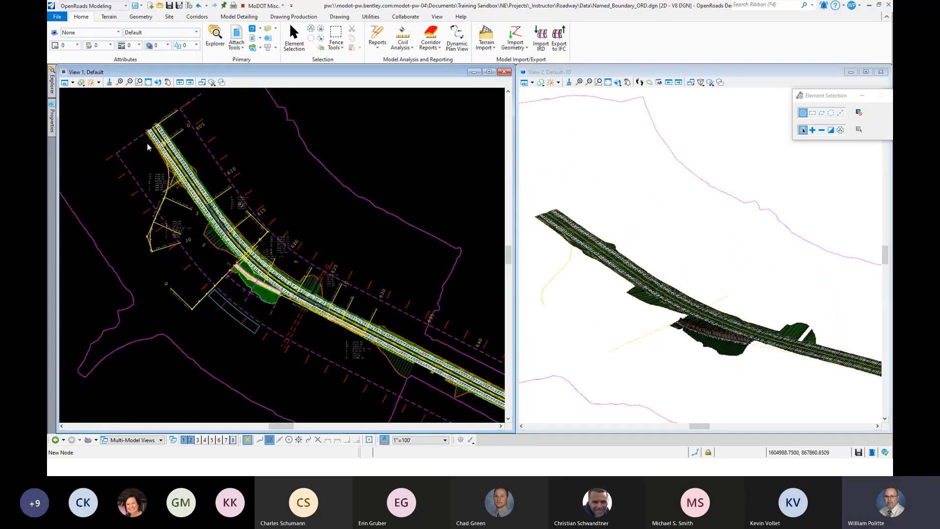
pyautogui.scroll(-2, 348, 142)
pyautogui.scroll(1, 356, 206)
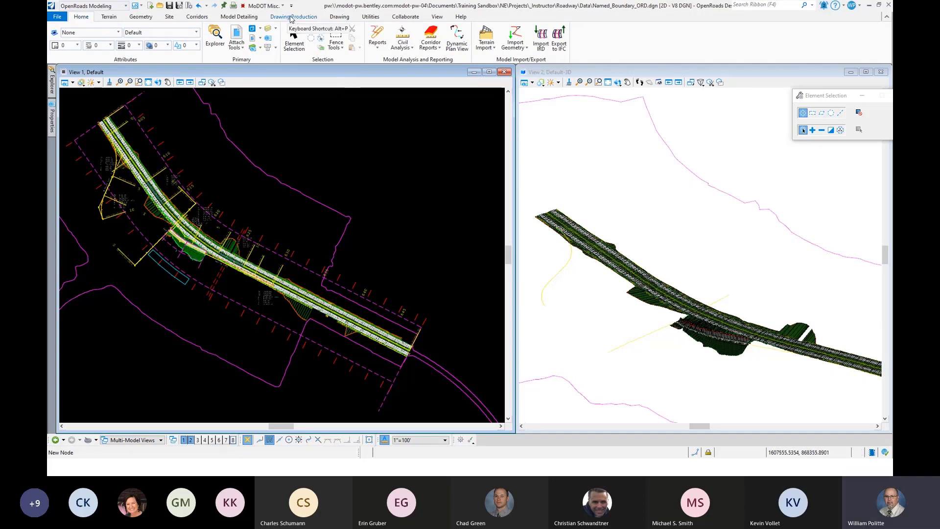
pyautogui.click(291, 18)
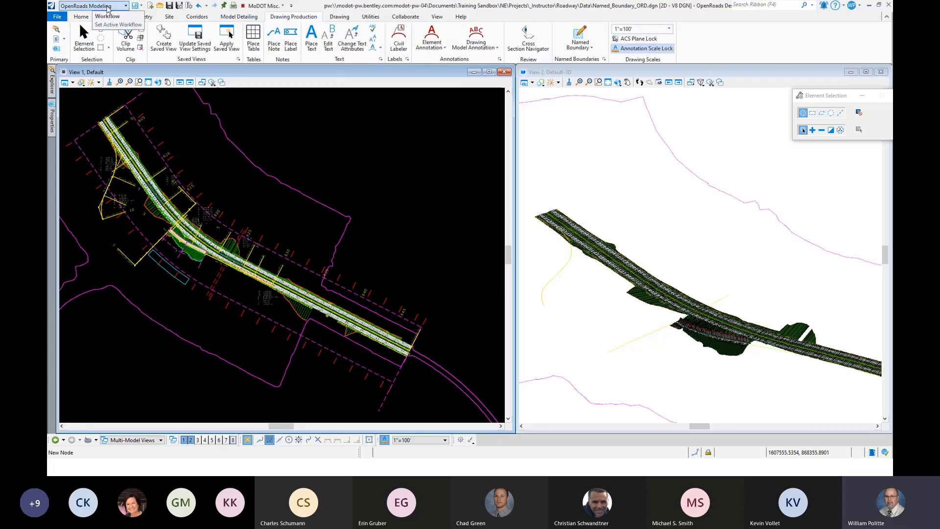
pyautogui.click(580, 35)
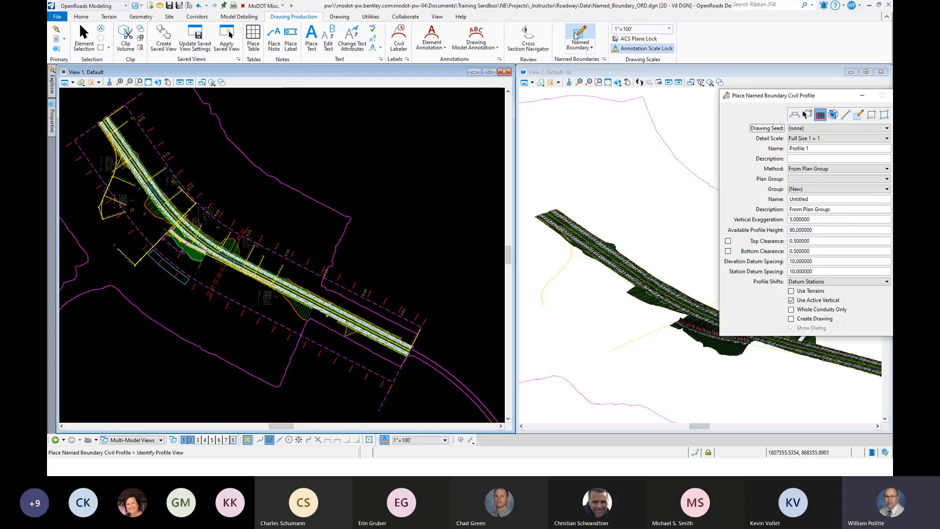
pyautogui.moveTo(811, 102); pyautogui.dragTo(523, 99)
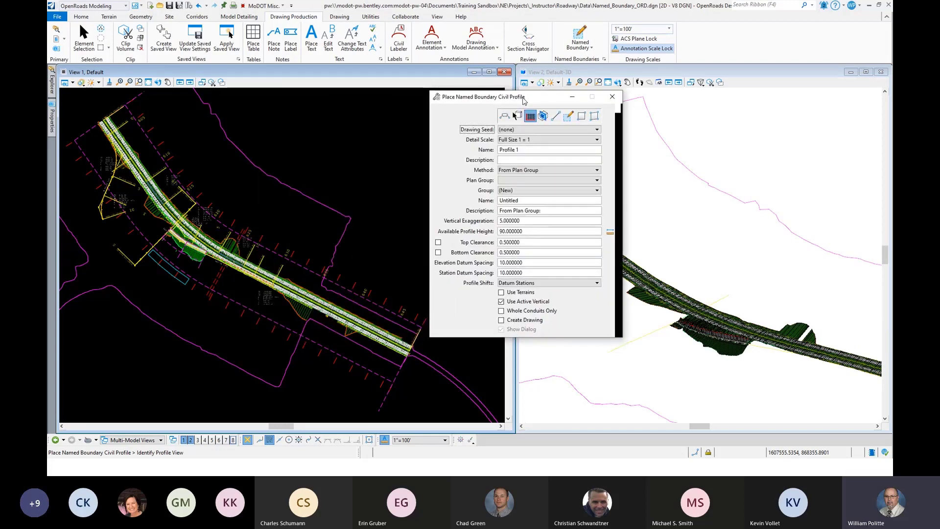
pyautogui.click(543, 116)
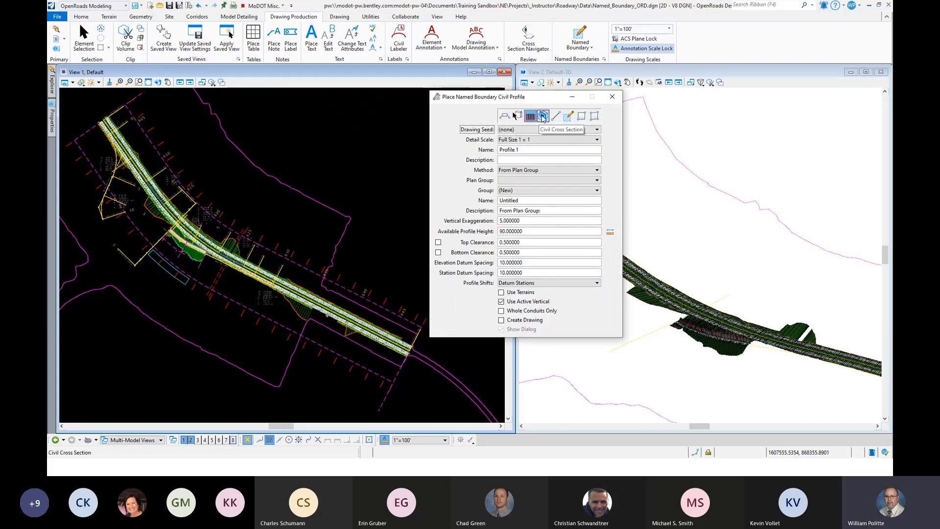
pyautogui.click(544, 117)
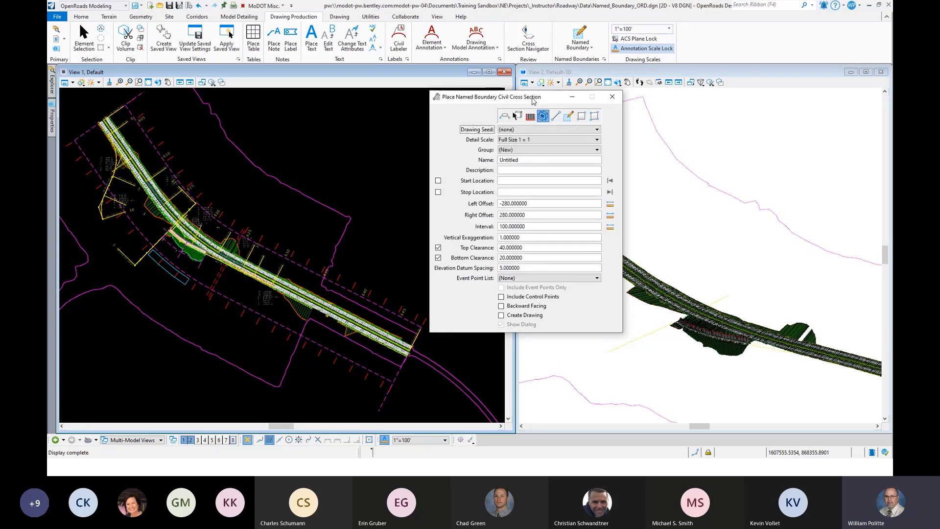
pyautogui.moveTo(534, 100); pyautogui.dragTo(542, 94)
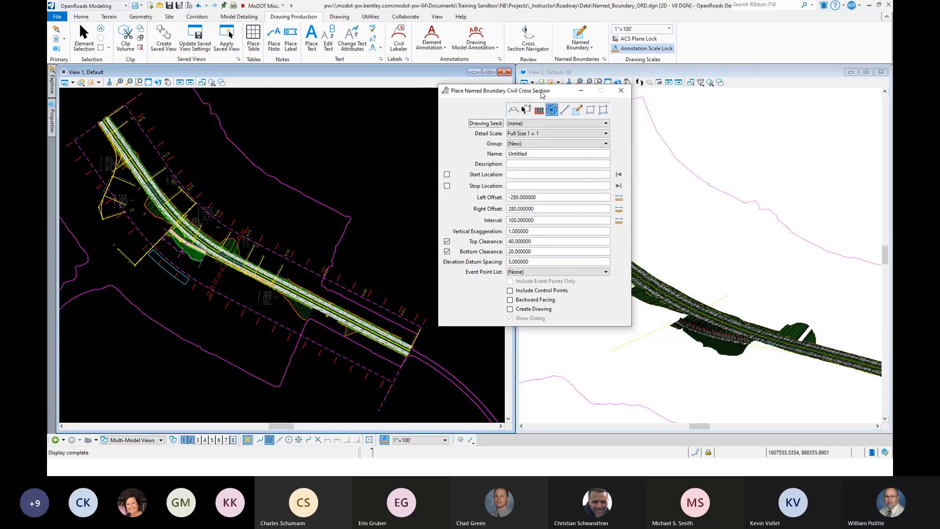
# Choose the D Size XS Sheet - 20 Scale drawing seed and pick the Route 54 baseline as the path element
pyautogui.click(534, 125)
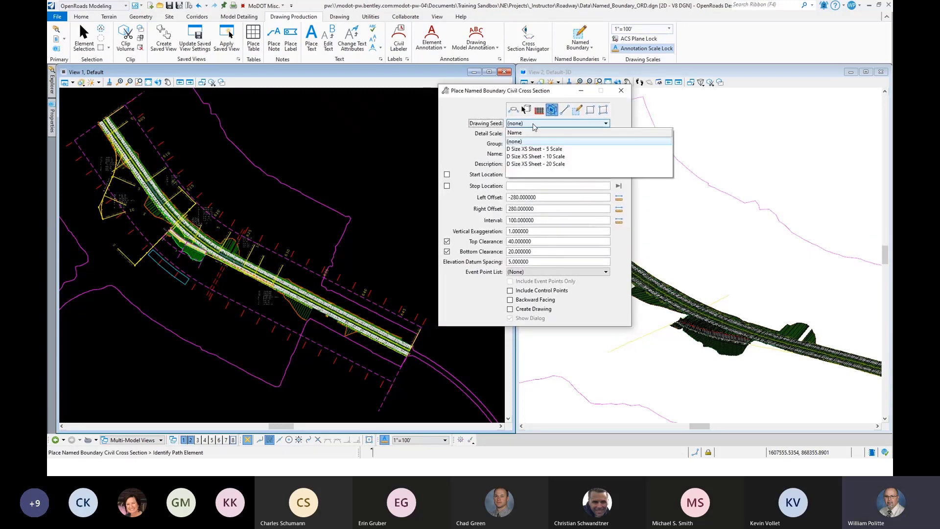
pyautogui.click(554, 165)
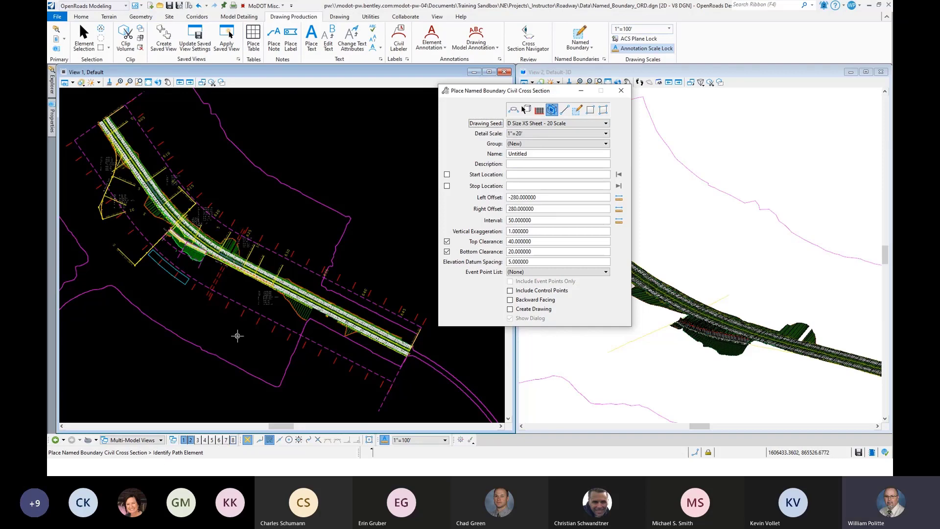
pyautogui.scroll(6, 262, 271)
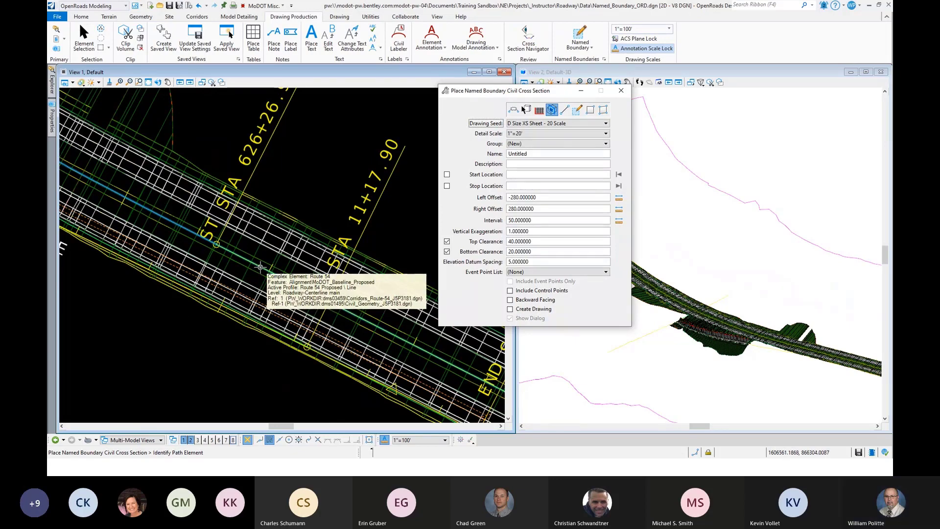
pyautogui.click(259, 267)
pyautogui.scroll(-2, 296, 235)
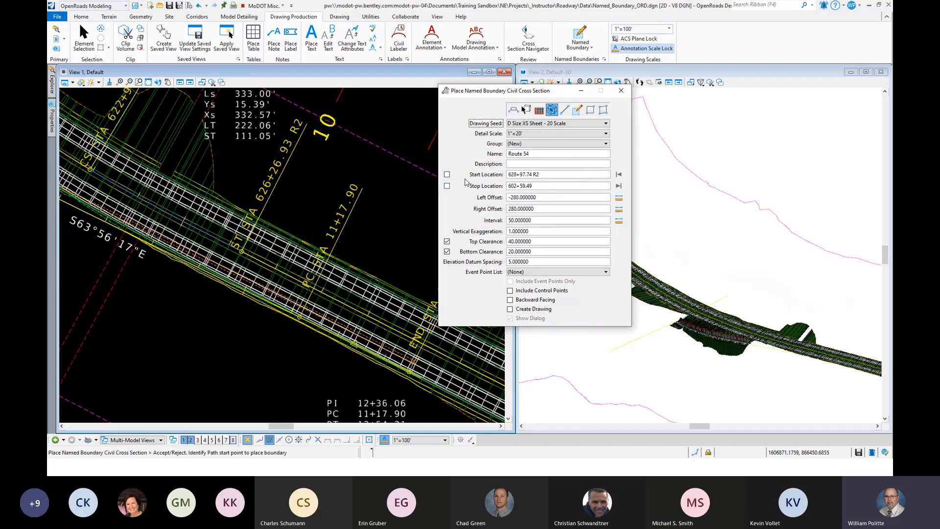
pyautogui.scroll(-2, 344, 243)
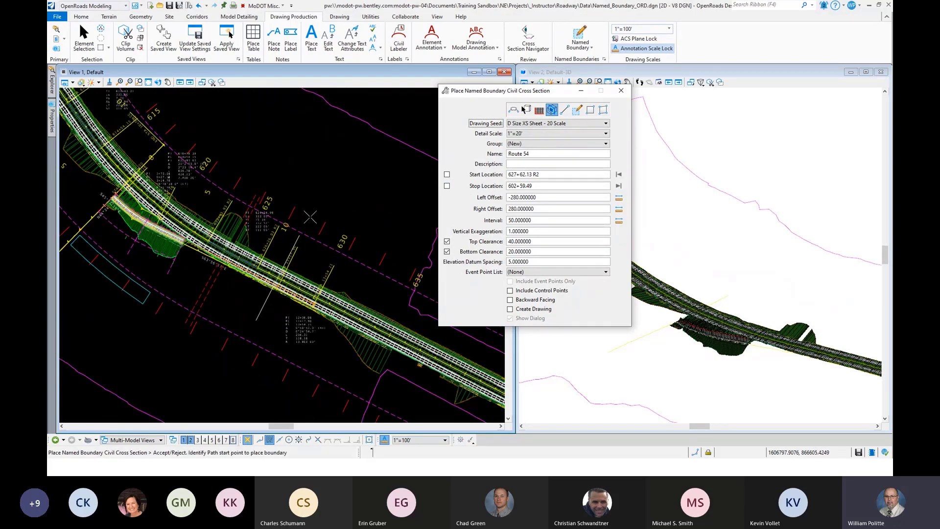
# Set the start location of the cross-section boundaries to station 610+00 R2
pyautogui.scroll(-2, 323, 263)
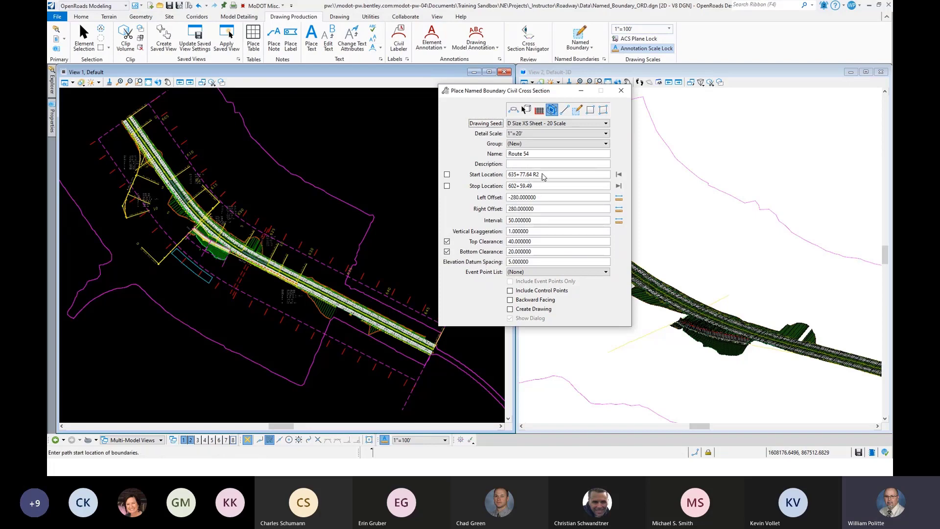
pyautogui.click(513, 175)
pyautogui.write('10+00')
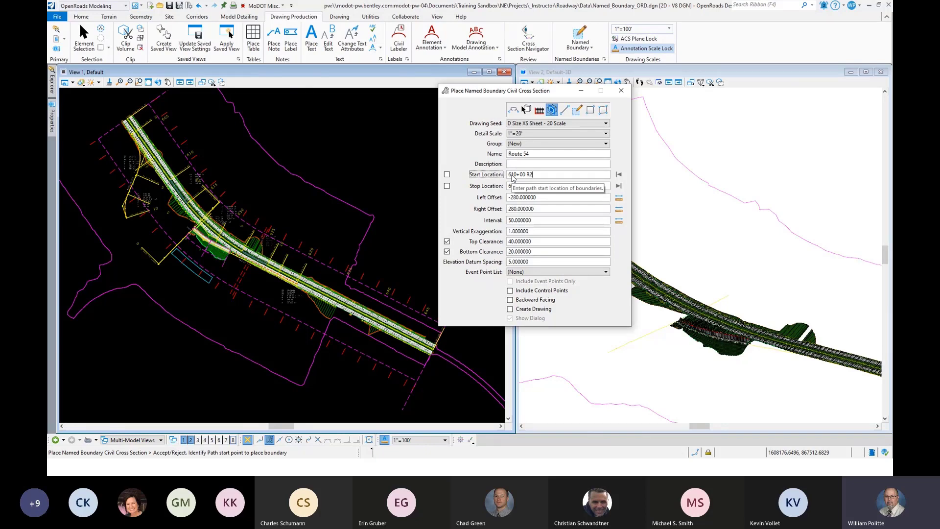
pyautogui.press('Return')
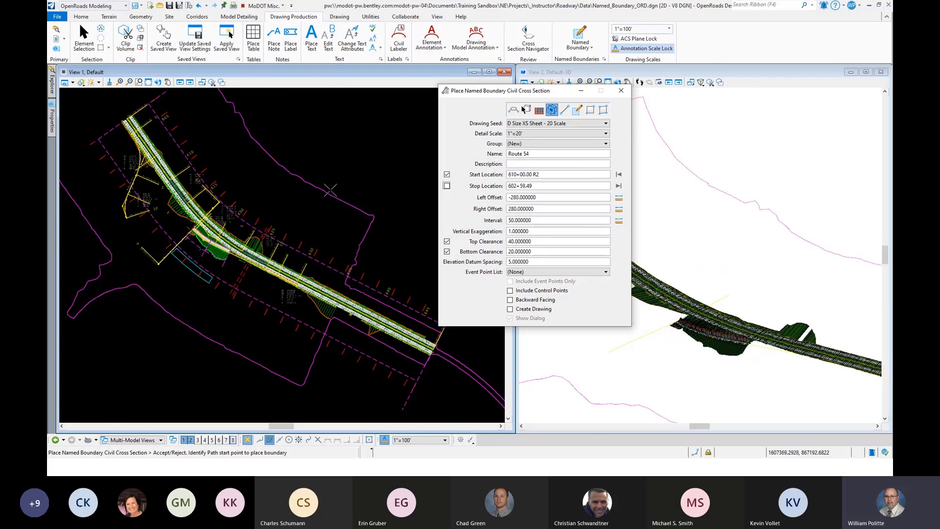
# Set the interval between the cross-section boundaries to 100
pyautogui.scroll(1, 146, 166)
pyautogui.scroll(3, 146, 167)
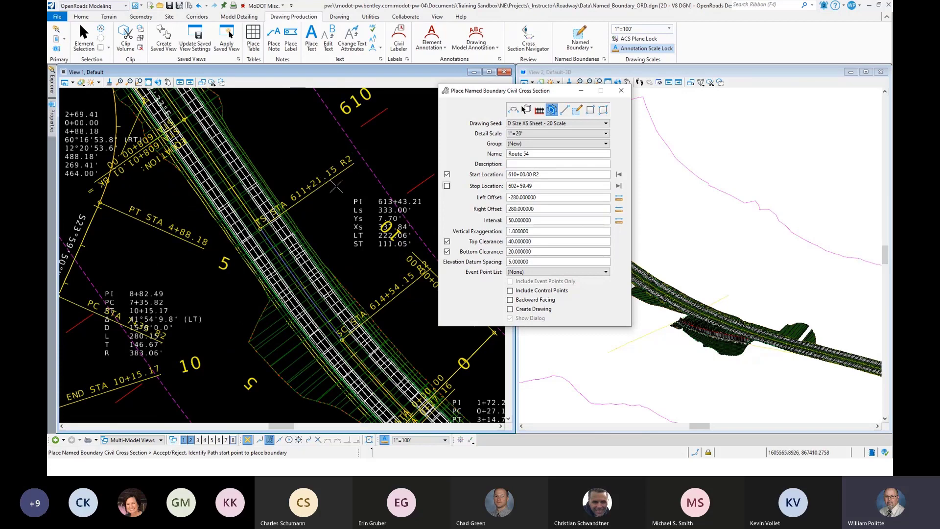
pyautogui.scroll(-2, 233, 170)
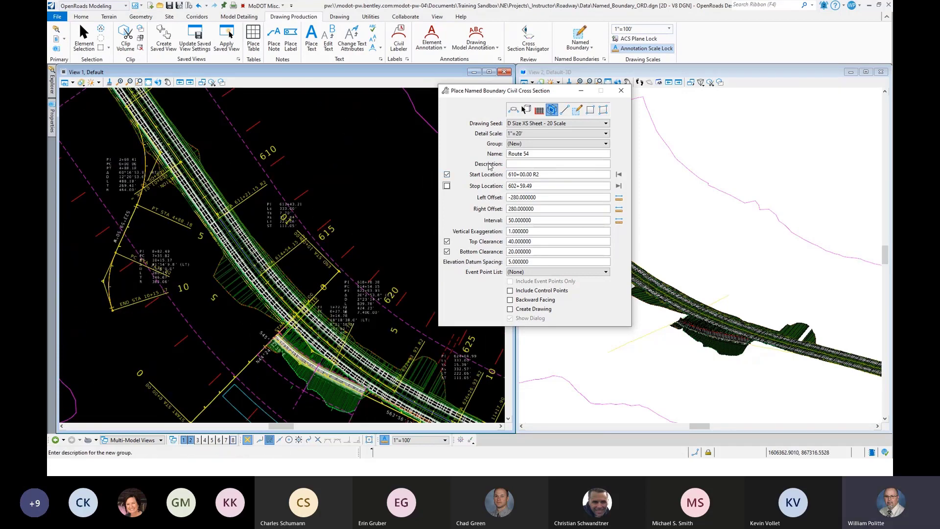
pyautogui.moveTo(546, 224); pyautogui.dragTo(511, 224)
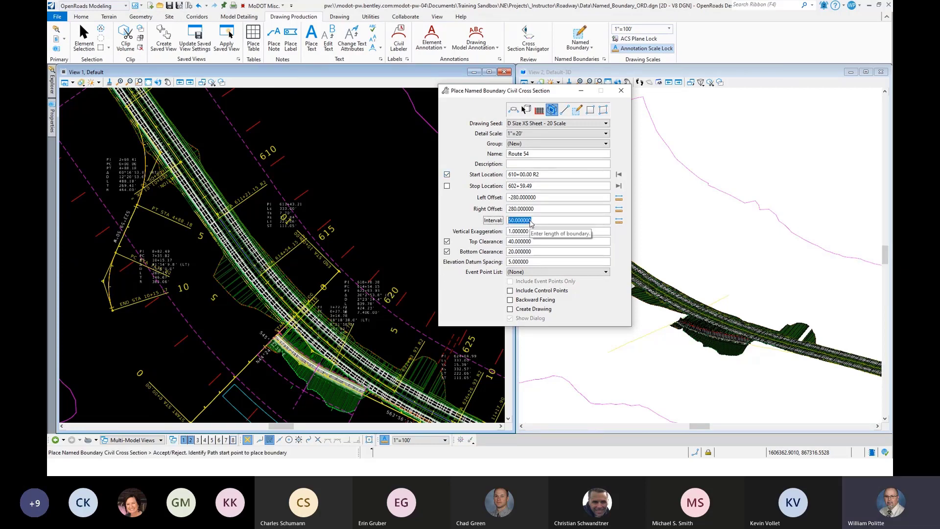
pyautogui.write('1')
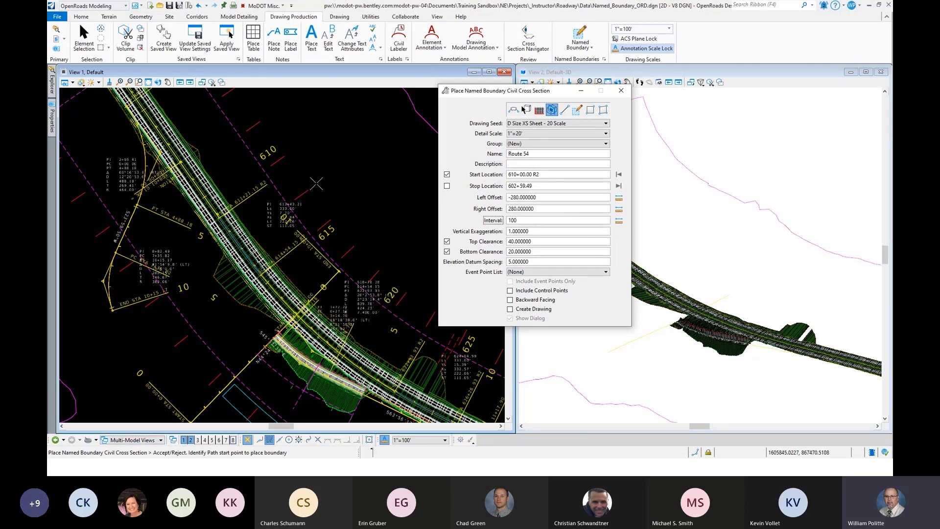
# Place the Route 54 cross-section named boundaries from station 610+00 R2 to about station 624+82 R2
pyautogui.click(230, 210)
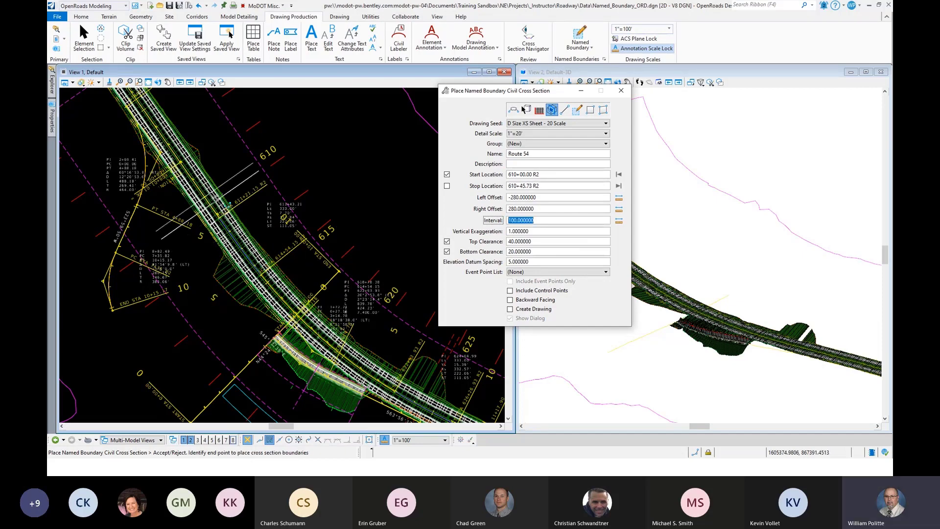
pyautogui.scroll(-2, 198, 192)
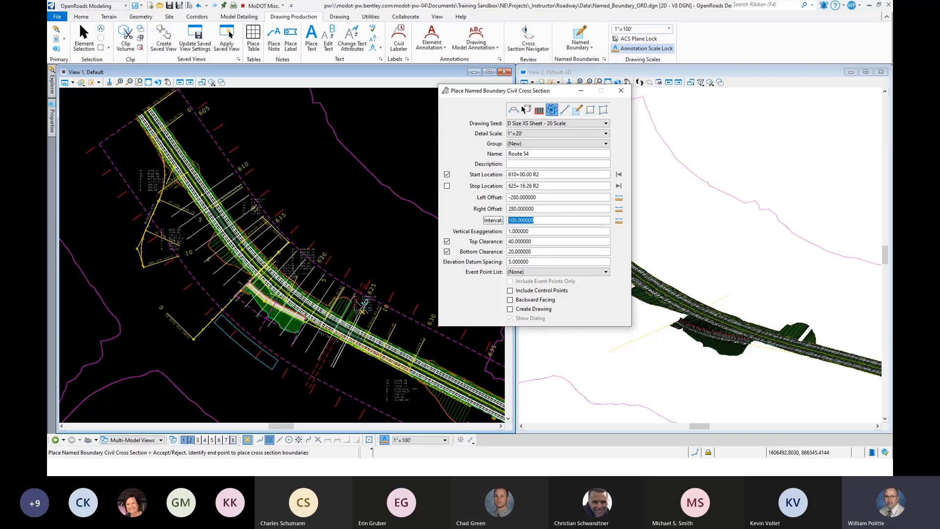
pyautogui.click(380, 267)
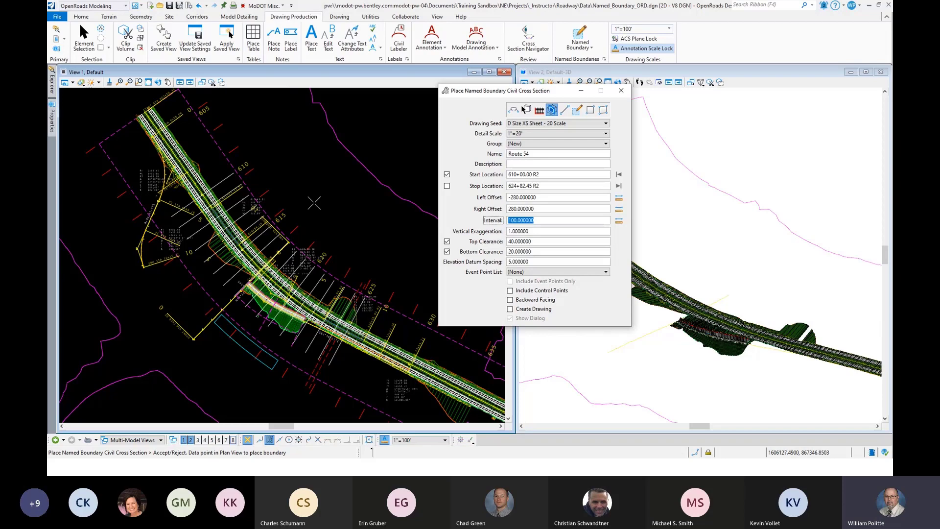
pyautogui.click(319, 202)
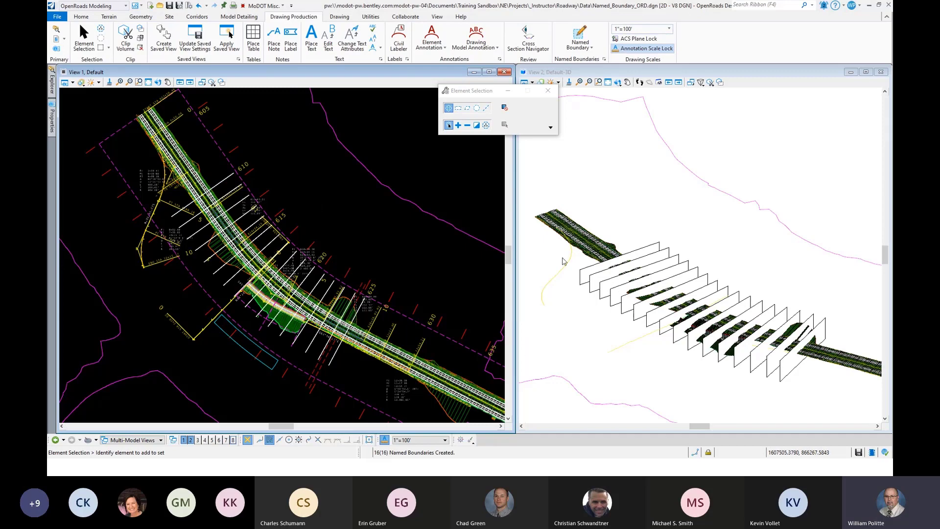
# Turn on transparency in the 3D view and inspect the cross-section boundaries placed along the Route 54 corridor
pyautogui.scroll(-1, 562, 261)
pyautogui.scroll(2, 663, 293)
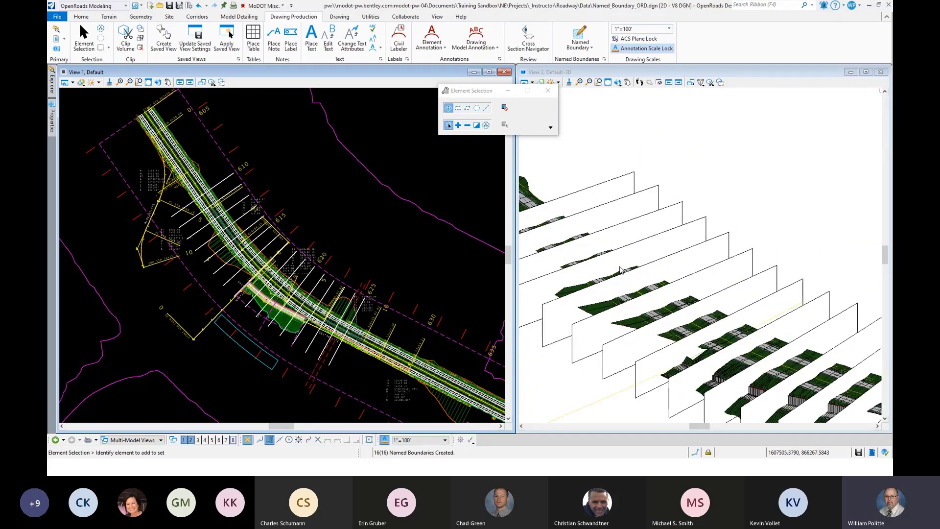
pyautogui.scroll(-1, 630, 292)
pyautogui.scroll(2, 690, 197)
pyautogui.scroll(-2, 690, 198)
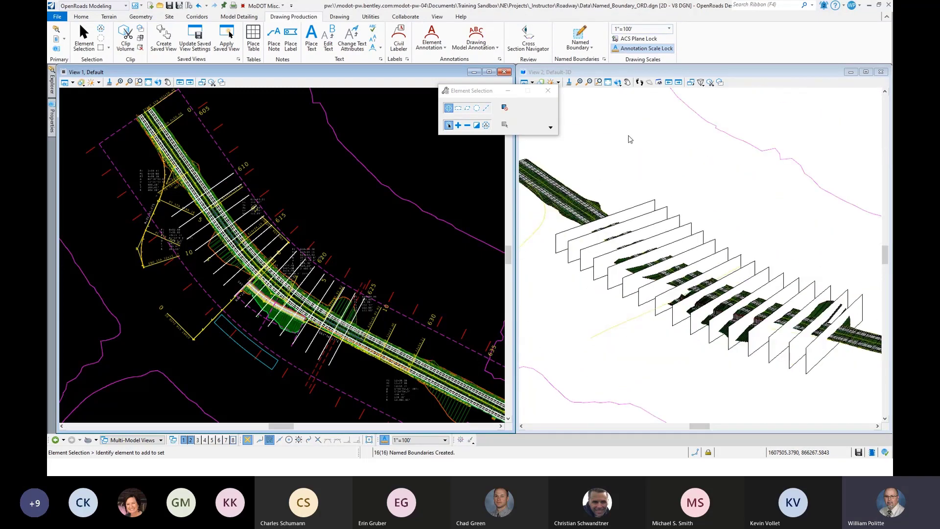
pyautogui.moveTo(497, 90); pyautogui.dragTo(405, 88)
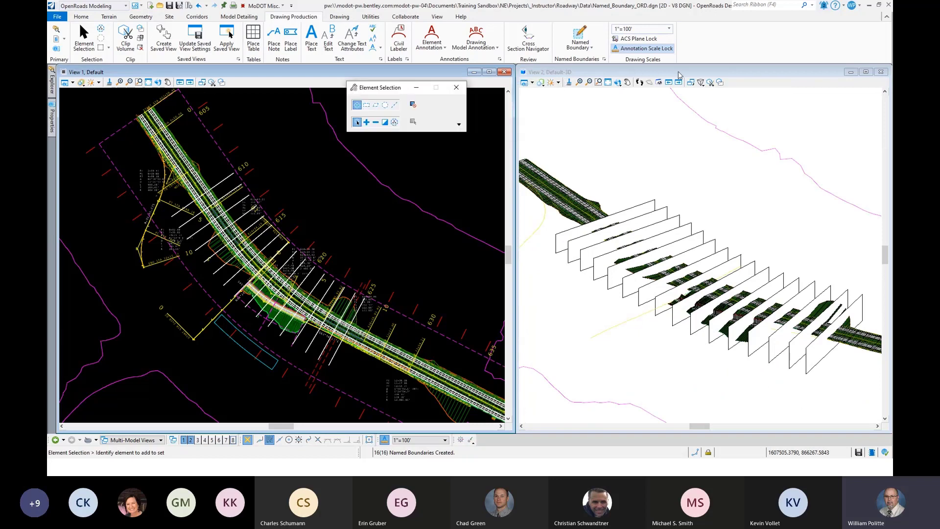
pyautogui.click(693, 73)
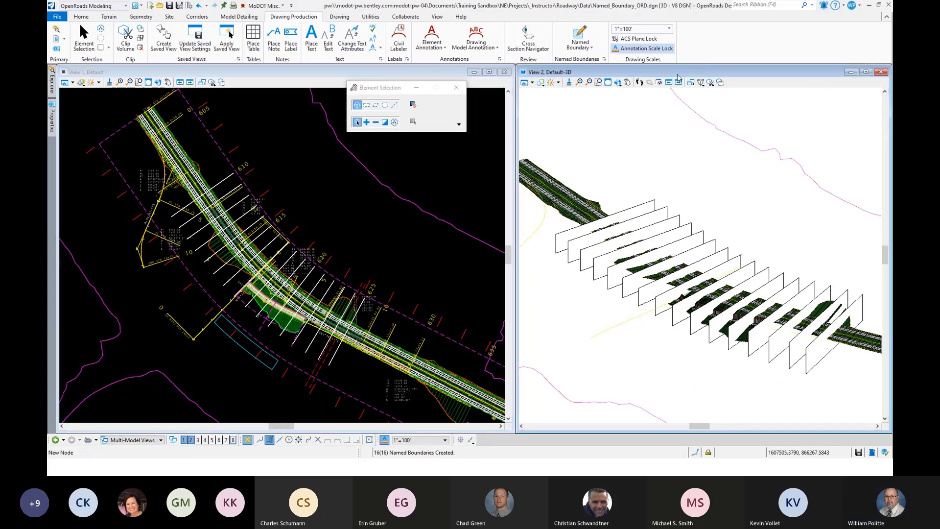
pyautogui.click(533, 83)
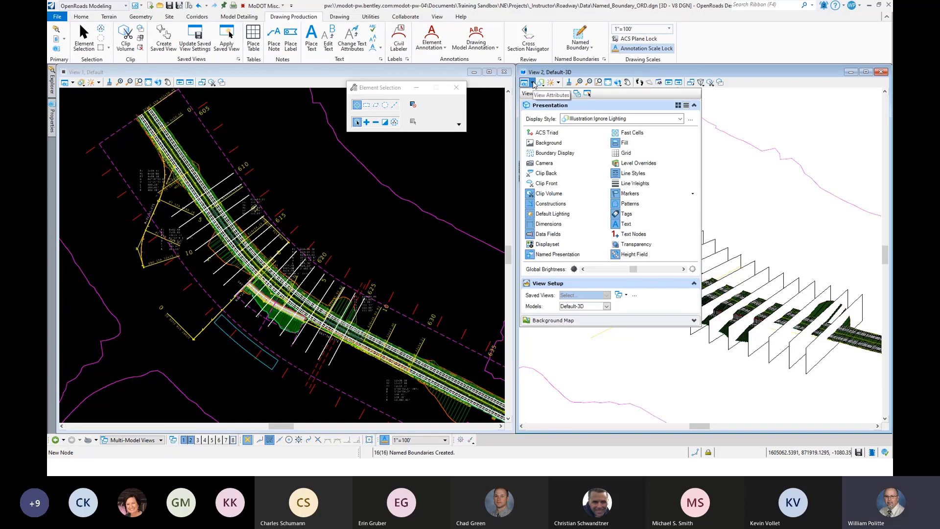
pyautogui.click(629, 245)
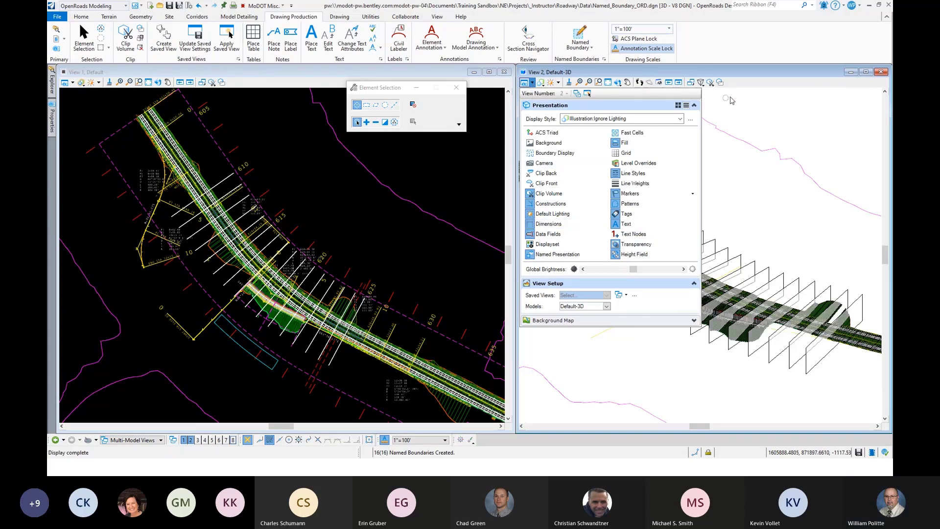
pyautogui.keyDown('shift'); pyautogui.moveTo(635, 273); pyautogui.dragTo(663, 268, button='middle'); pyautogui.keyUp('shift')
pyautogui.scroll(2, 664, 269)
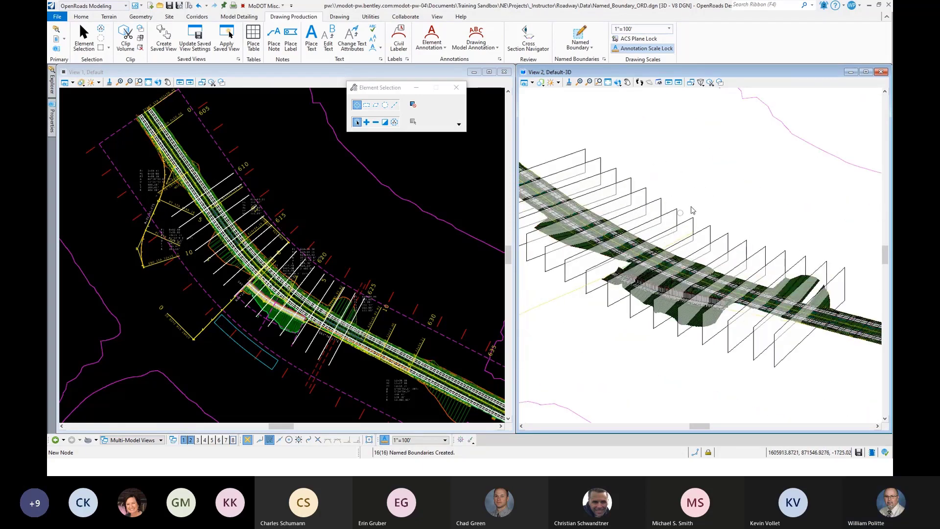
pyautogui.scroll(-2, 698, 191)
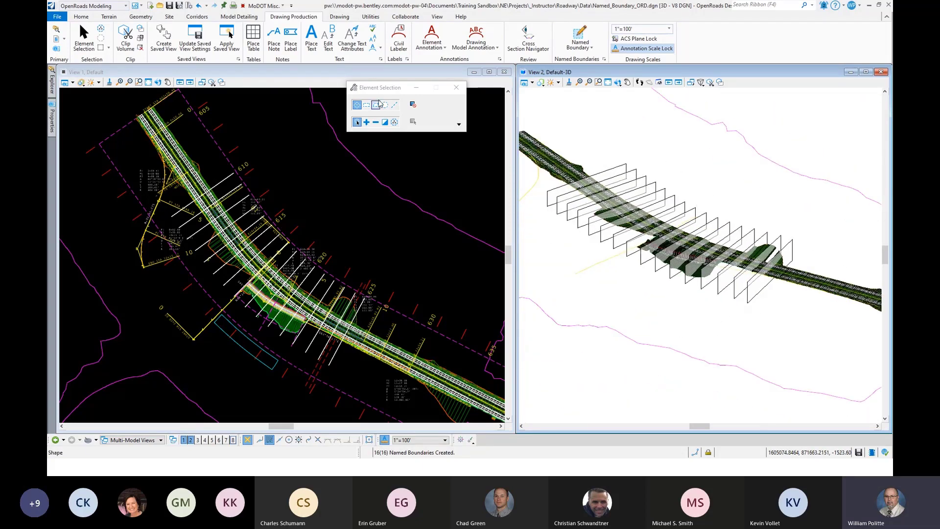
pyautogui.moveTo(373, 88); pyautogui.dragTo(408, 96)
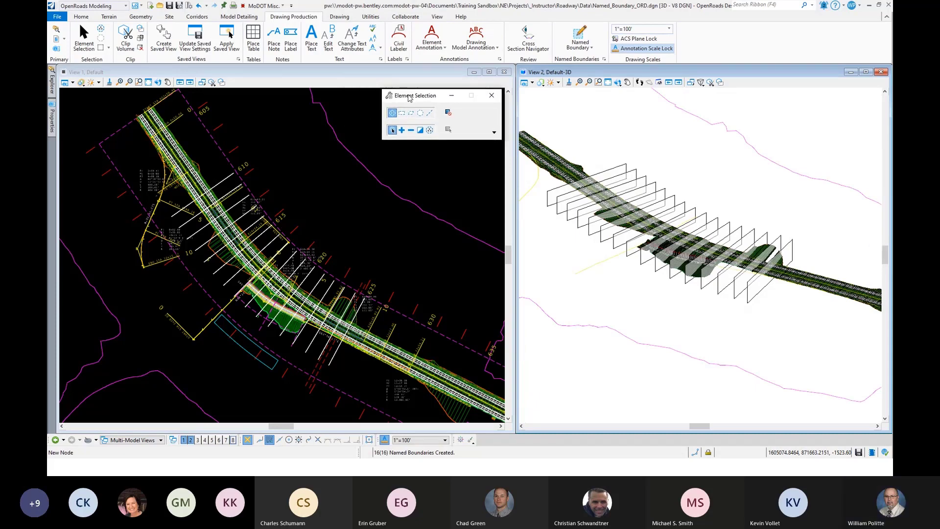
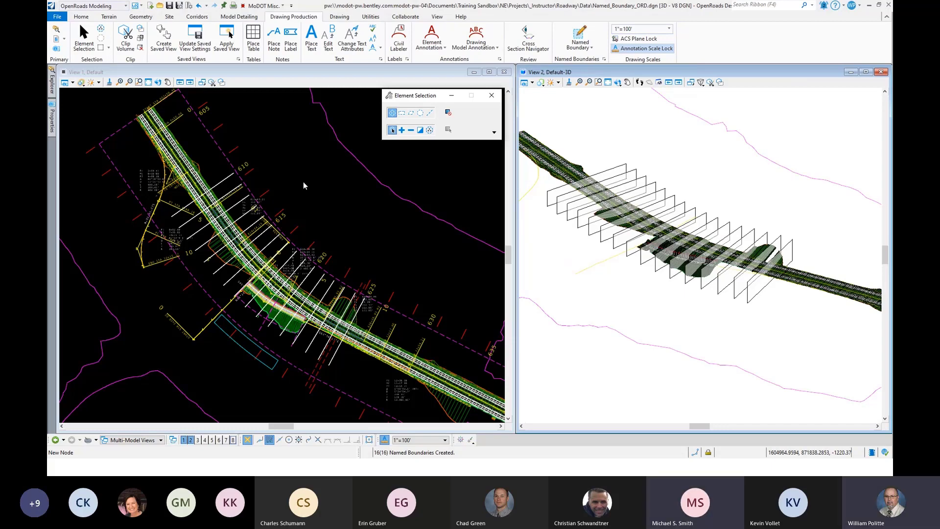
pyautogui.click(316, 73)
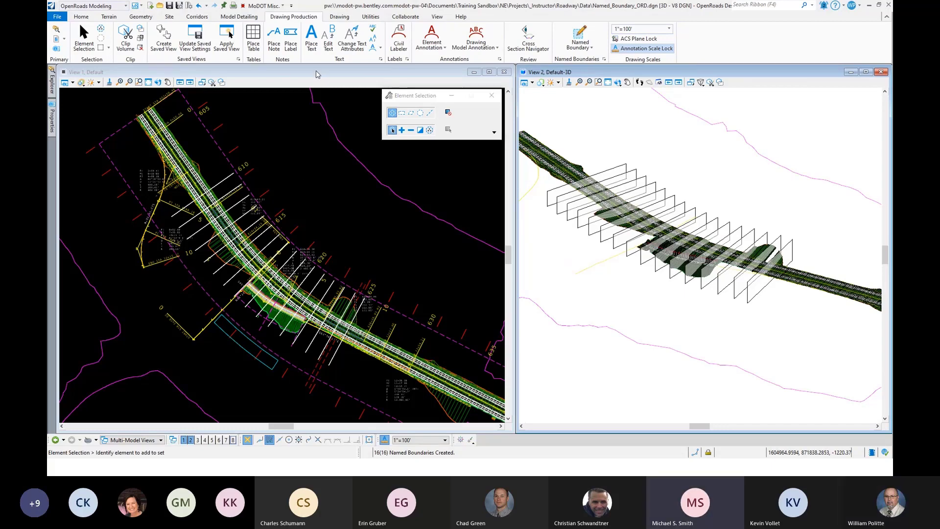
pyautogui.rightClick(327, 182)
pyautogui.moveTo(382, 187)
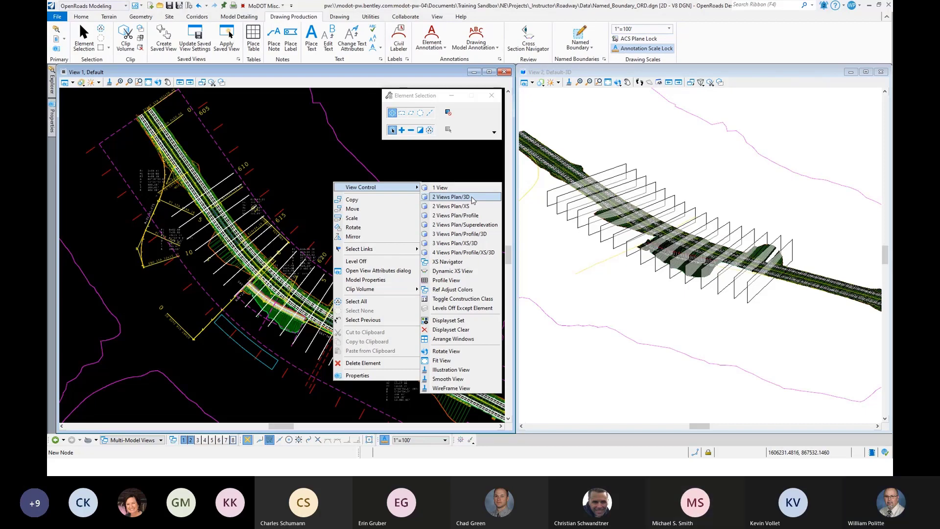
pyautogui.click(417, 160)
pyautogui.rightClick(404, 152)
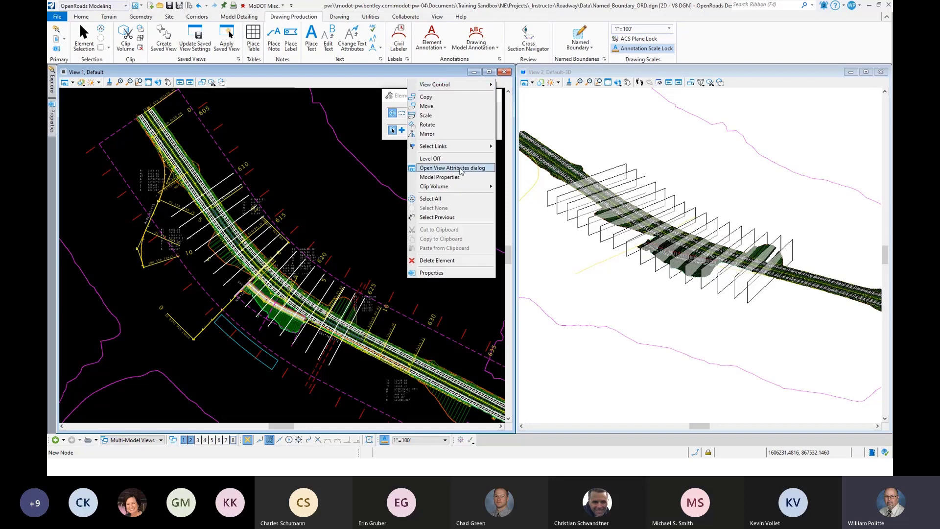
pyautogui.click(460, 168)
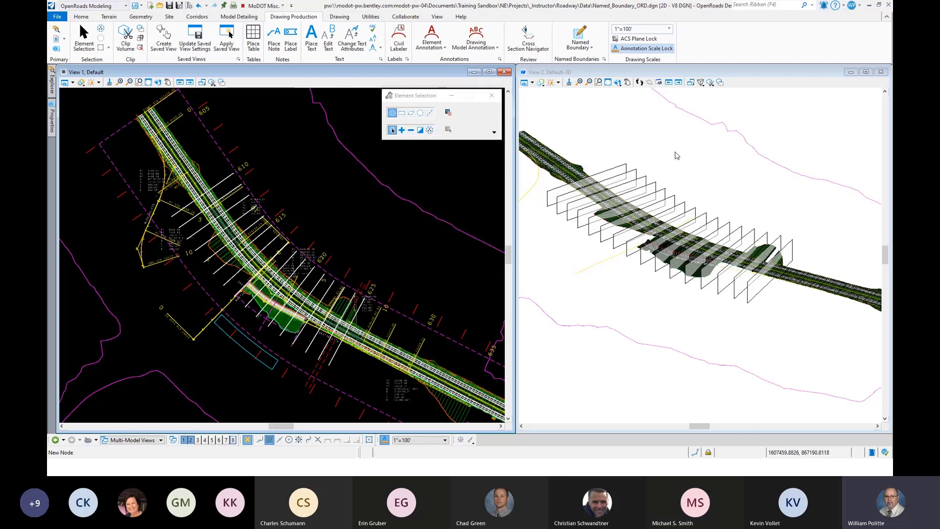
# Review the group choices for placing civil cross-section named boundaries, keeping the group as (New), and close the placement settings
pyautogui.click(583, 36)
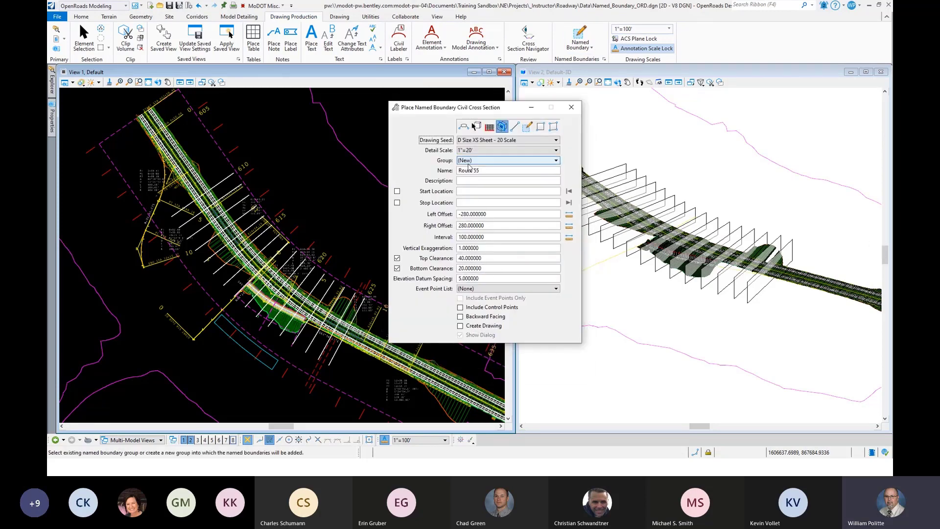
pyautogui.click(482, 169)
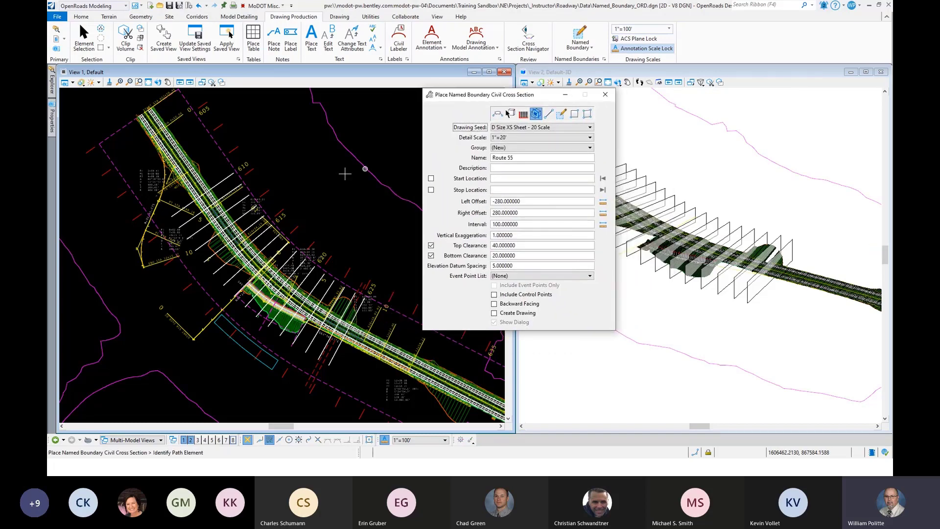
pyautogui.moveTo(345, 174); pyautogui.dragTo(276, 152, button='middle')
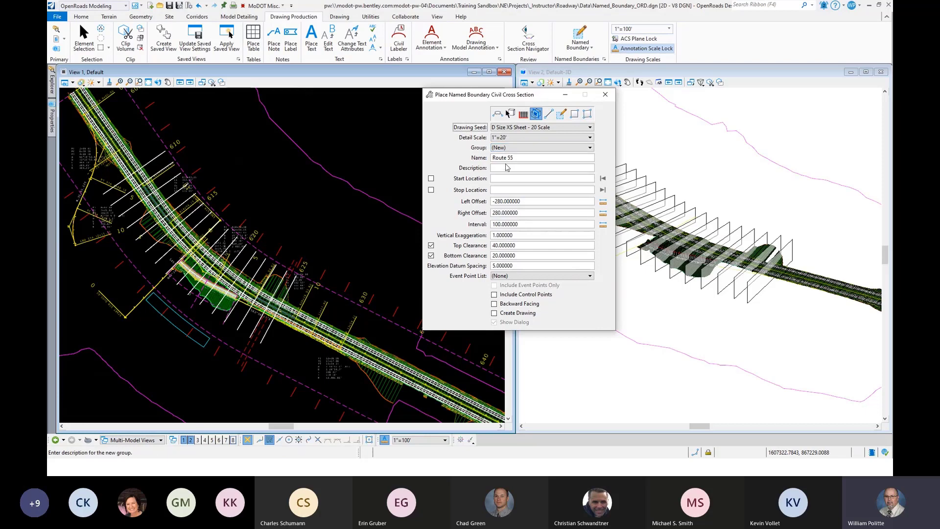
pyautogui.click(543, 148)
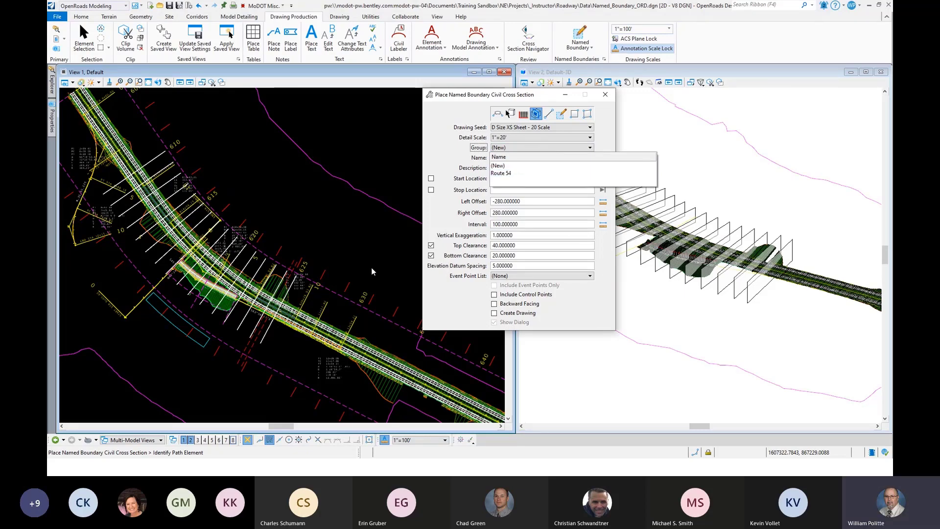
pyautogui.click(509, 166)
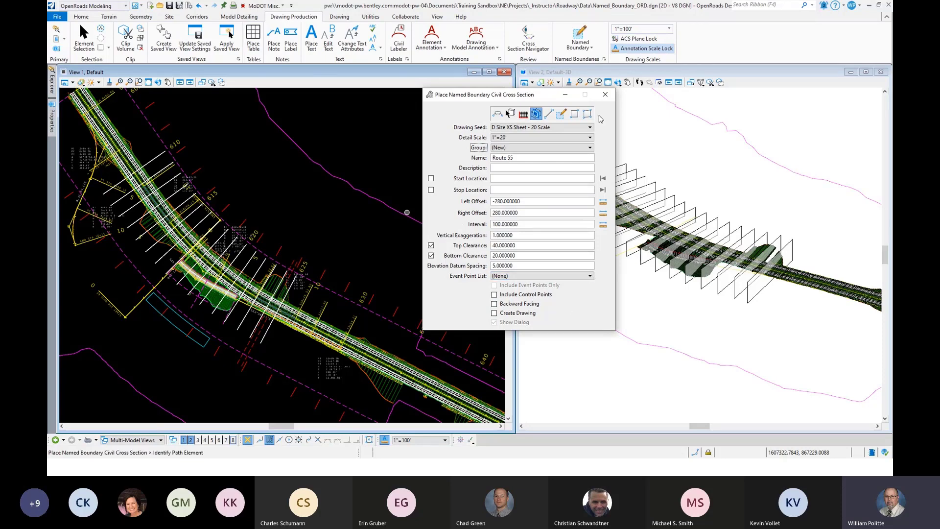
pyautogui.moveTo(540, 98); pyautogui.dragTo(414, 101)
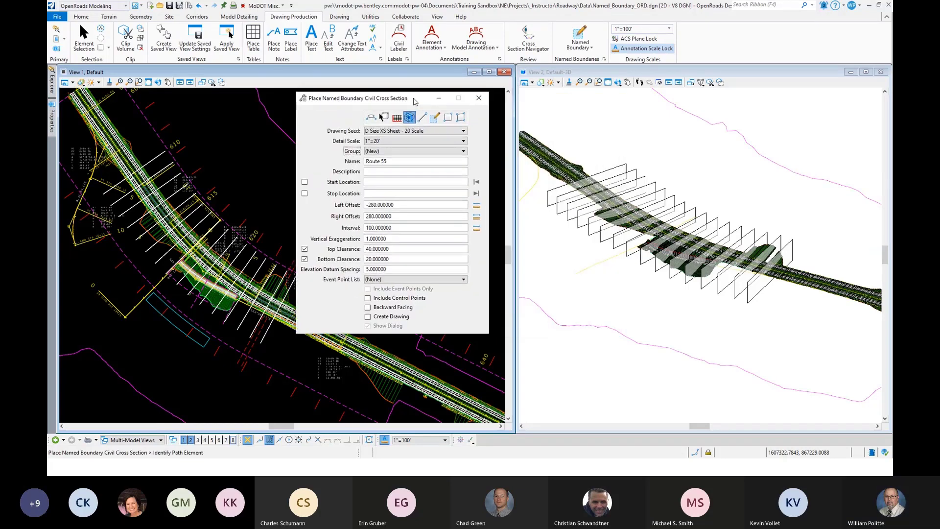
pyautogui.click(479, 98)
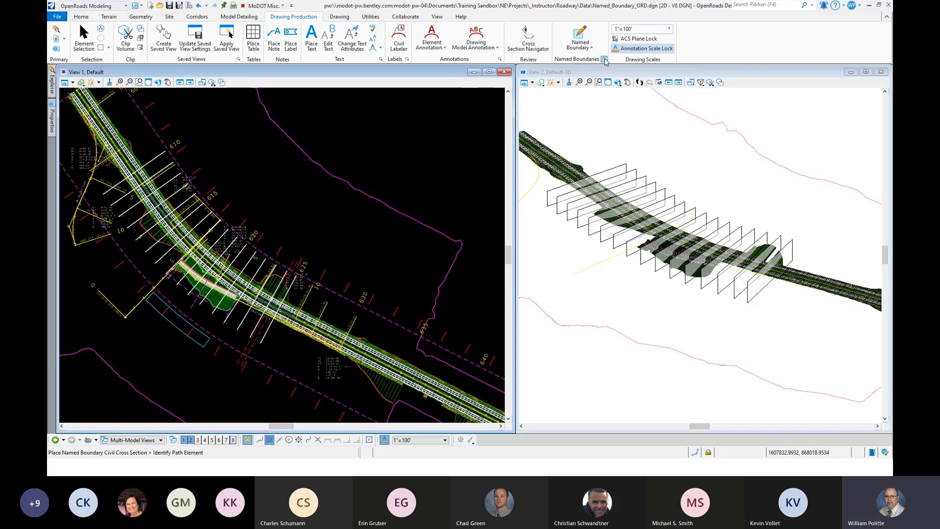
# Open the Named Boundaries manager and list all boundaries in the Route 54 cross-section group
pyautogui.click(604, 59)
pyautogui.moveTo(392, 157); pyautogui.dragTo(419, 136)
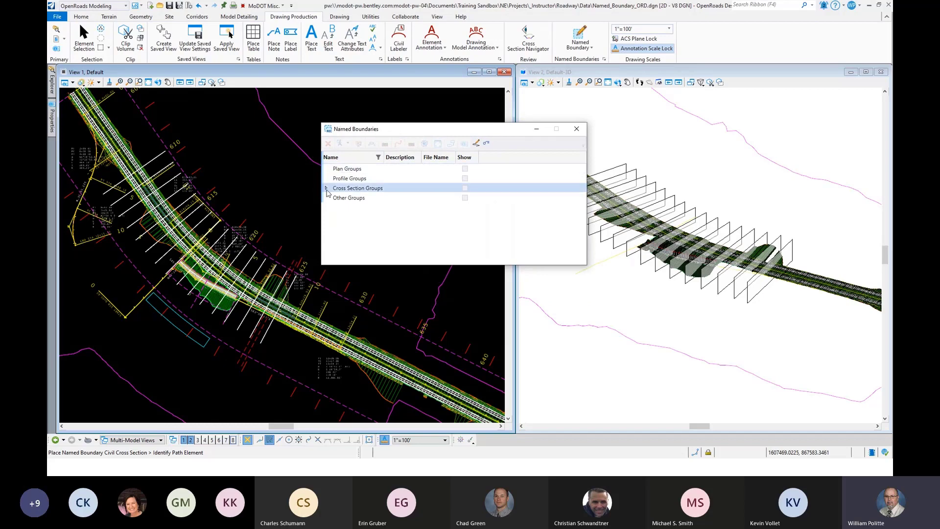
pyautogui.click(326, 188)
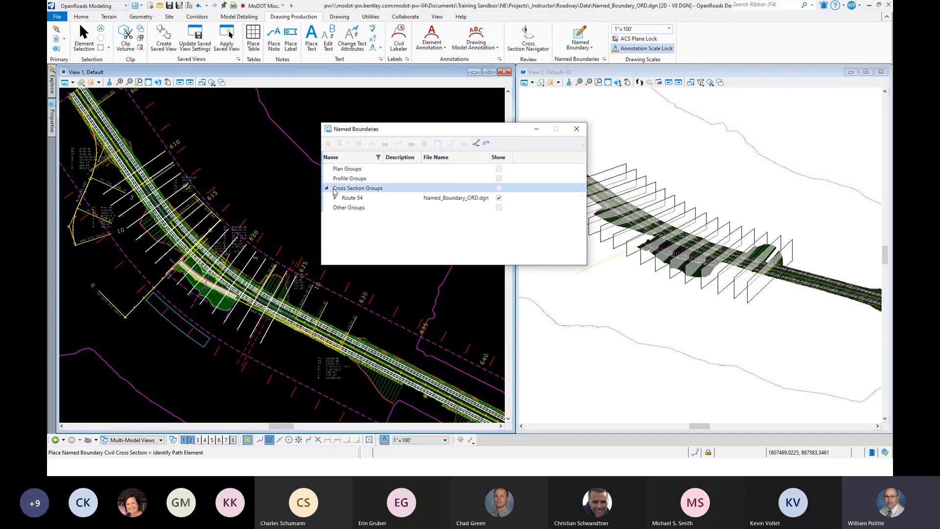
pyautogui.doubleClick(356, 198)
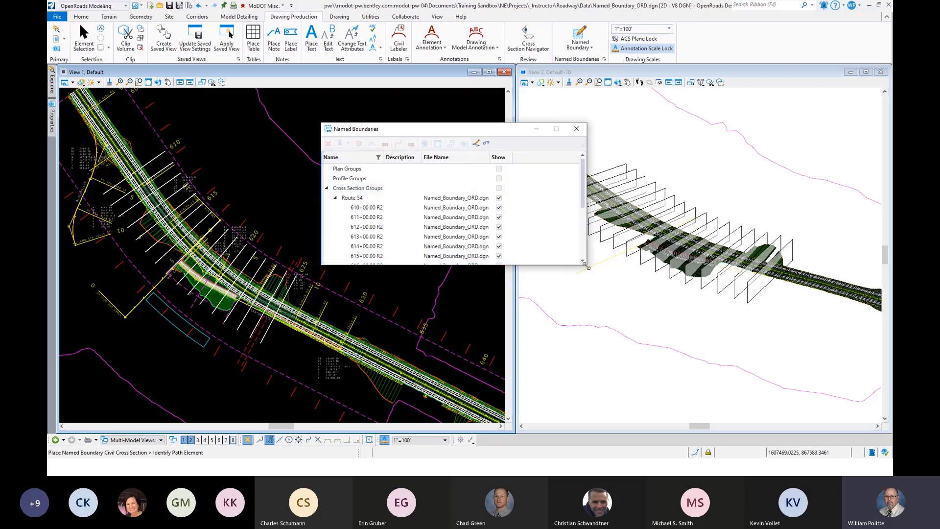
pyautogui.moveTo(583, 264); pyautogui.dragTo(631, 400)
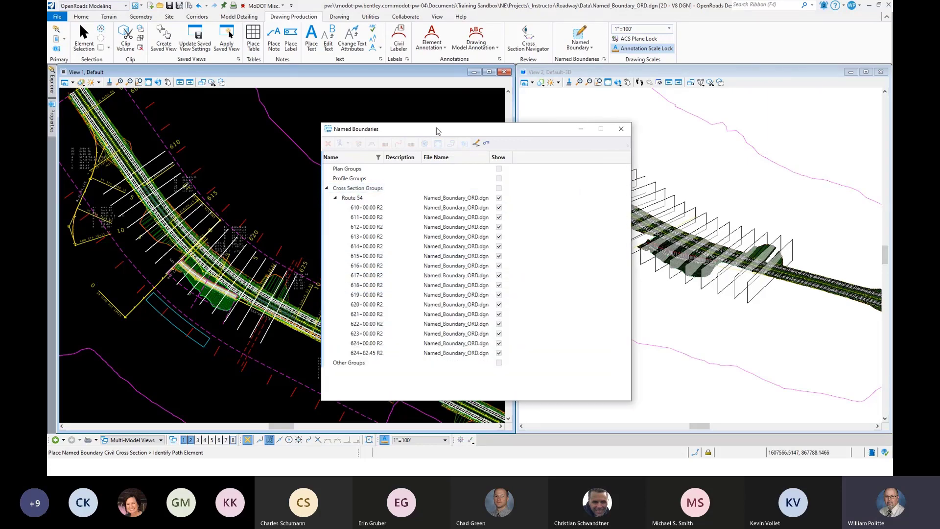
pyautogui.moveTo(437, 131); pyautogui.dragTo(452, 104)
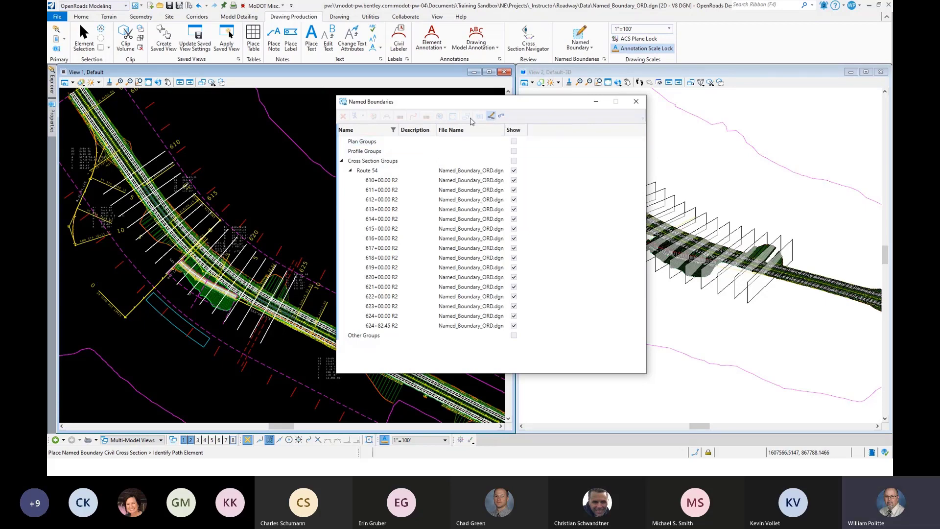
# Review the Create Drawing settings and annotation group choices for the Route 54 group, then cancel and close the Named Boundaries manager
pyautogui.click(383, 171)
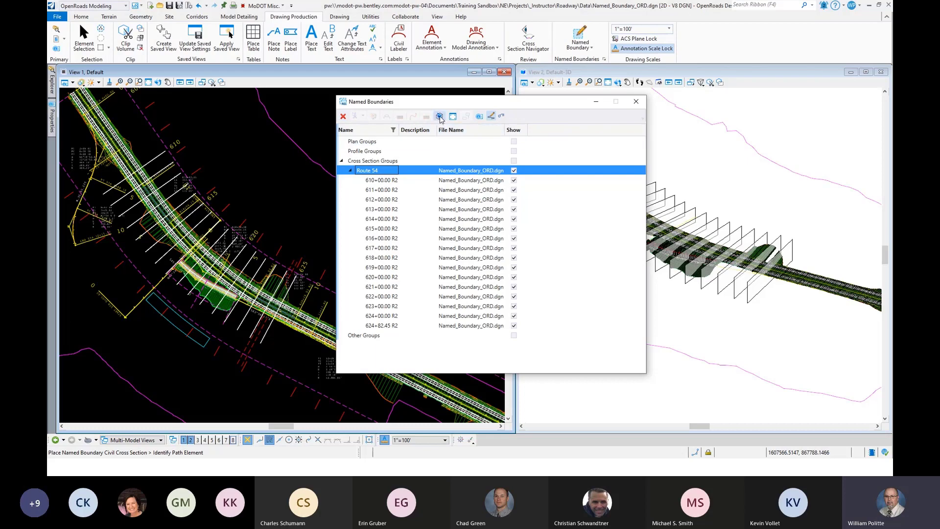
pyautogui.click(439, 117)
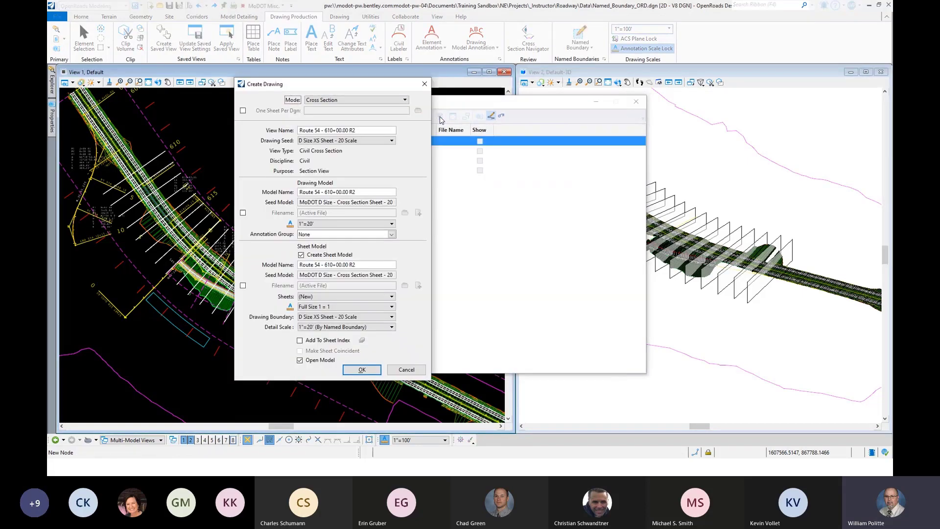
pyautogui.moveTo(290, 87)
pyautogui.mouseDown()
pyautogui.moveTo(337, 106)
pyautogui.moveTo(350, 100)
pyautogui.mouseUp()
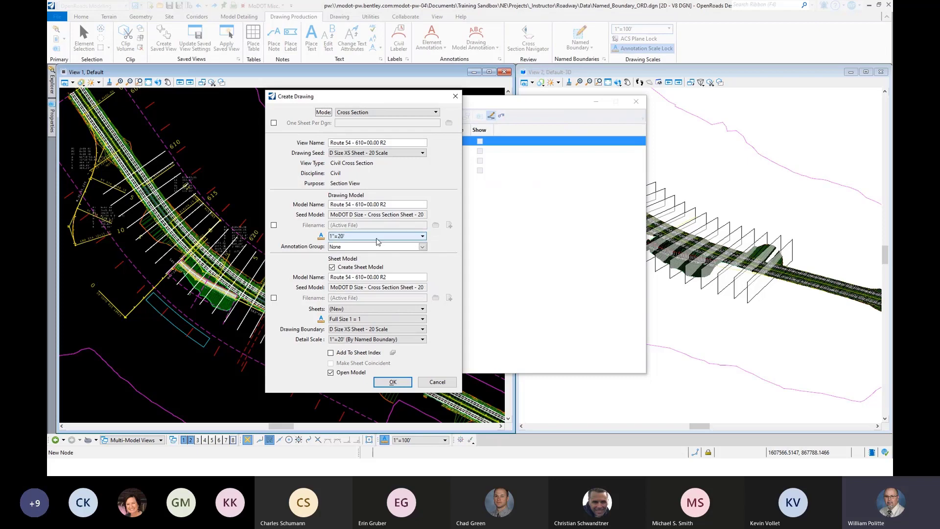
pyautogui.click(423, 247)
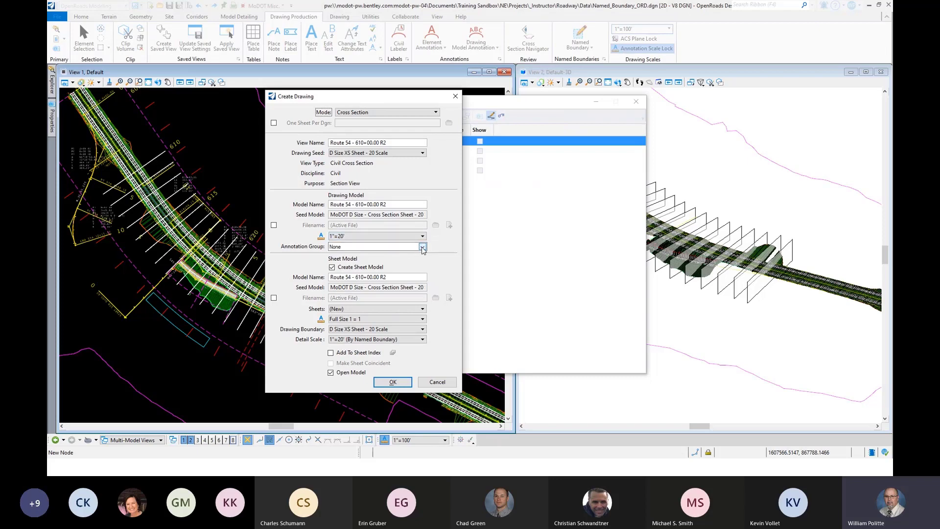
pyautogui.click(422, 247)
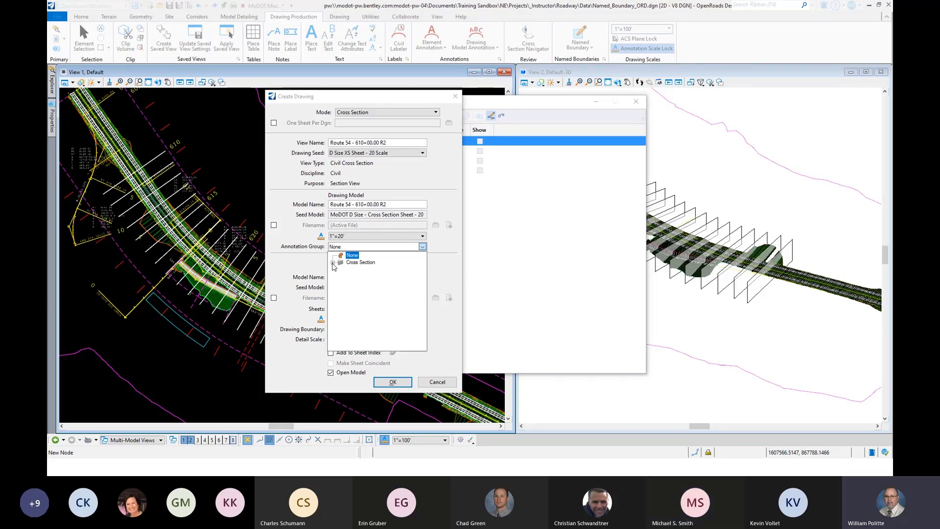
pyautogui.click(333, 101)
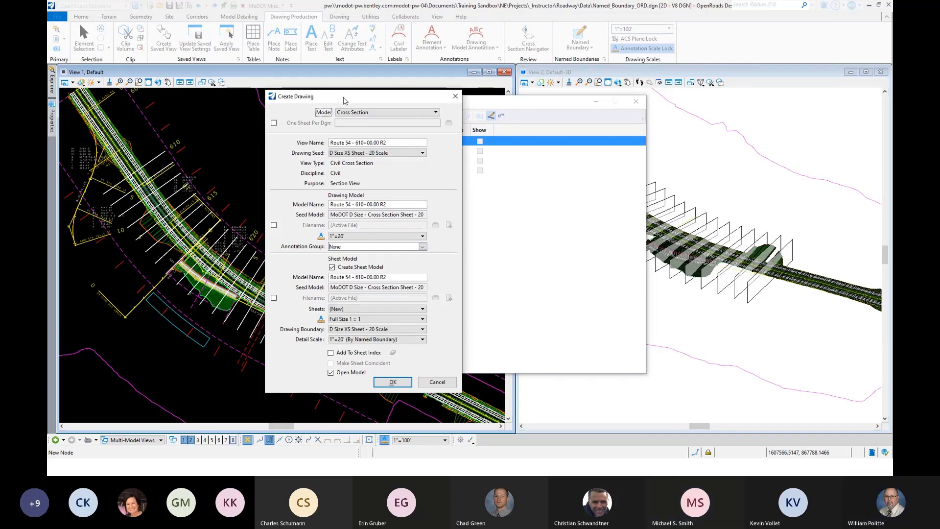
pyautogui.moveTo(344, 100); pyautogui.dragTo(518, 139)
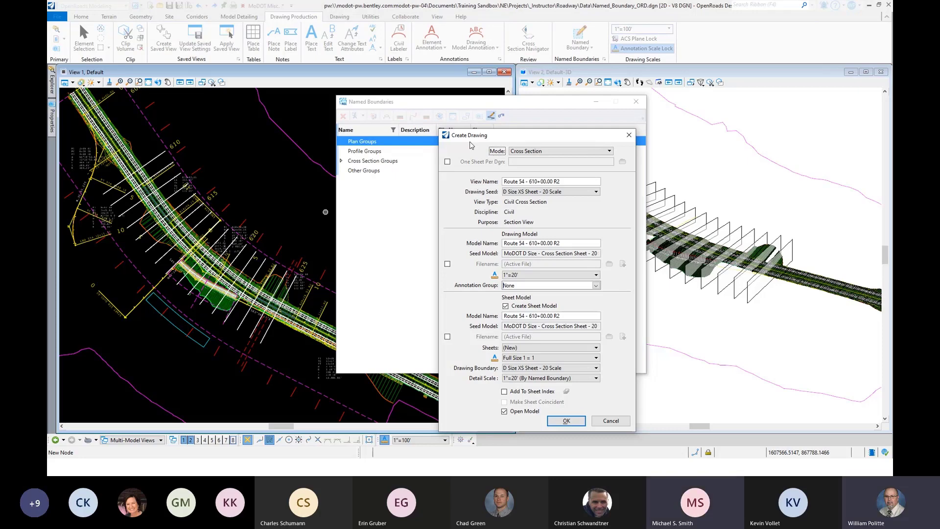
pyautogui.moveTo(475, 140); pyautogui.dragTo(445, 129)
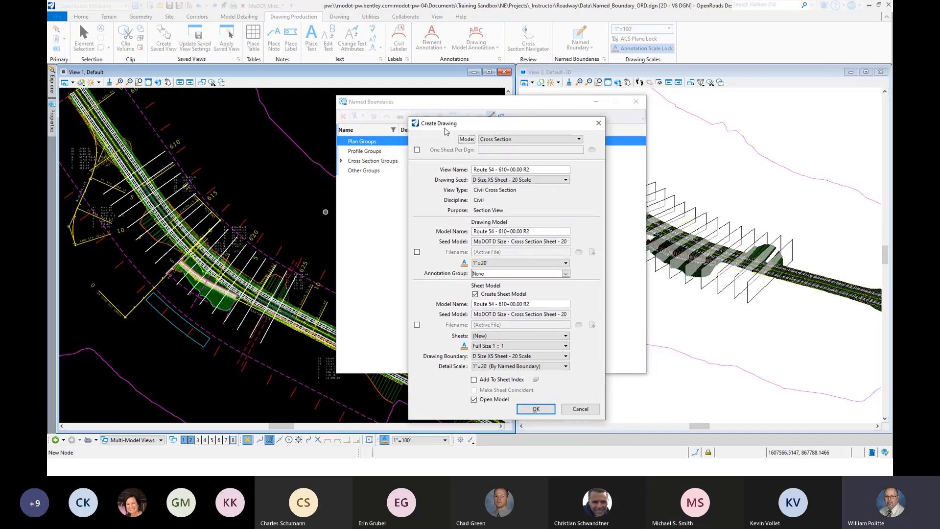
pyautogui.click(581, 410)
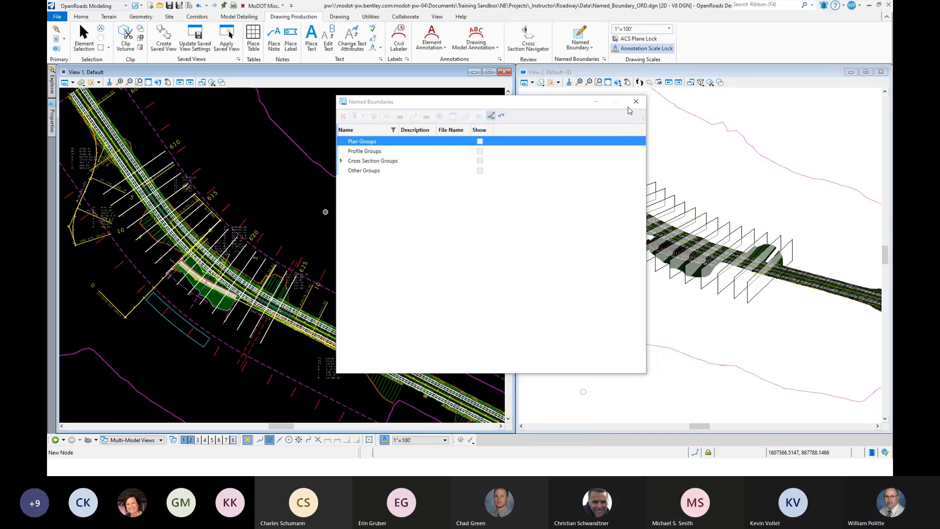
pyautogui.click(635, 102)
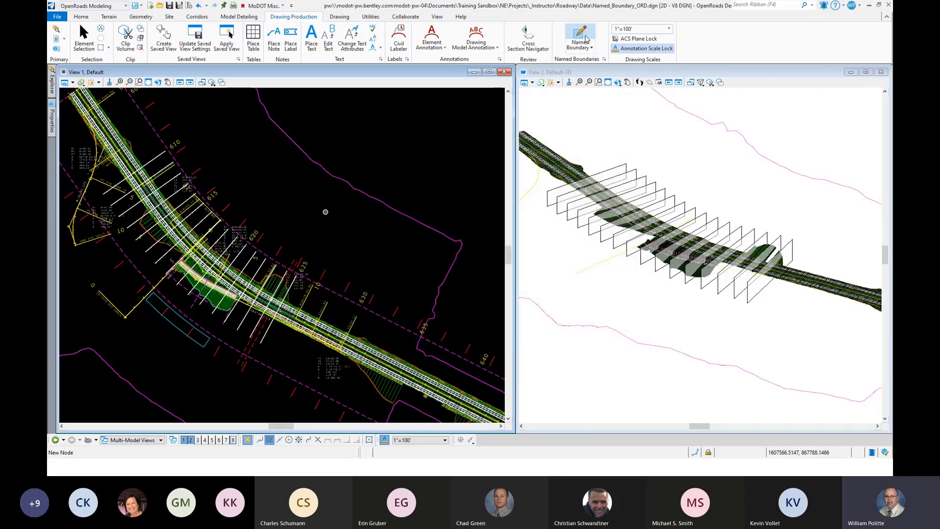
pyautogui.click(580, 34)
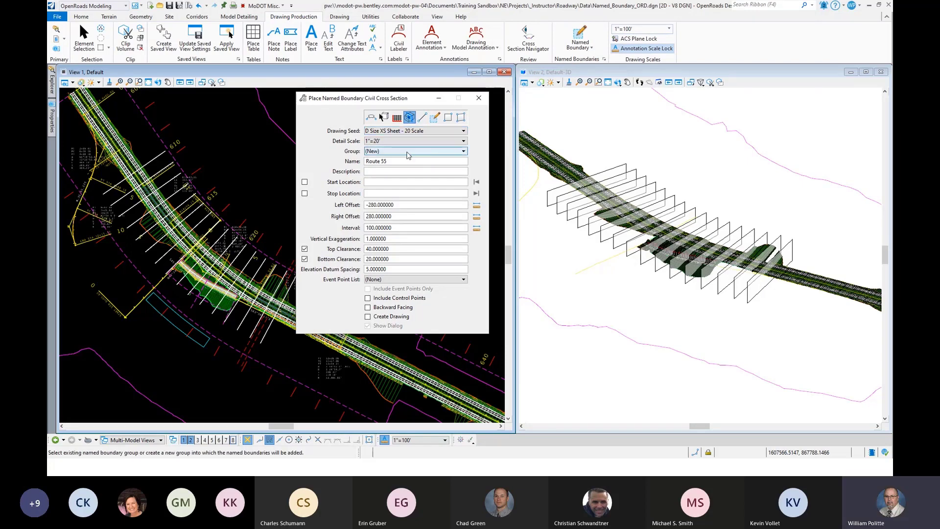
pyautogui.click(178, 228)
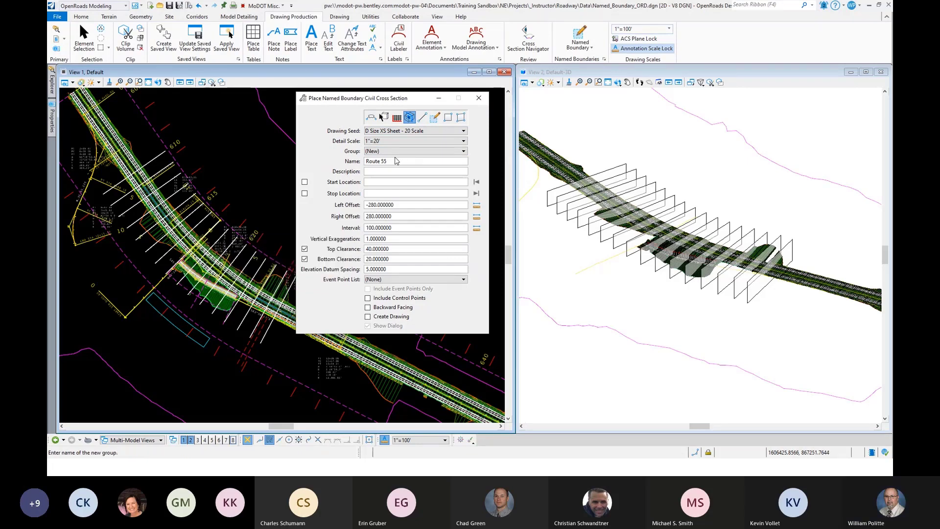
pyautogui.click(373, 183)
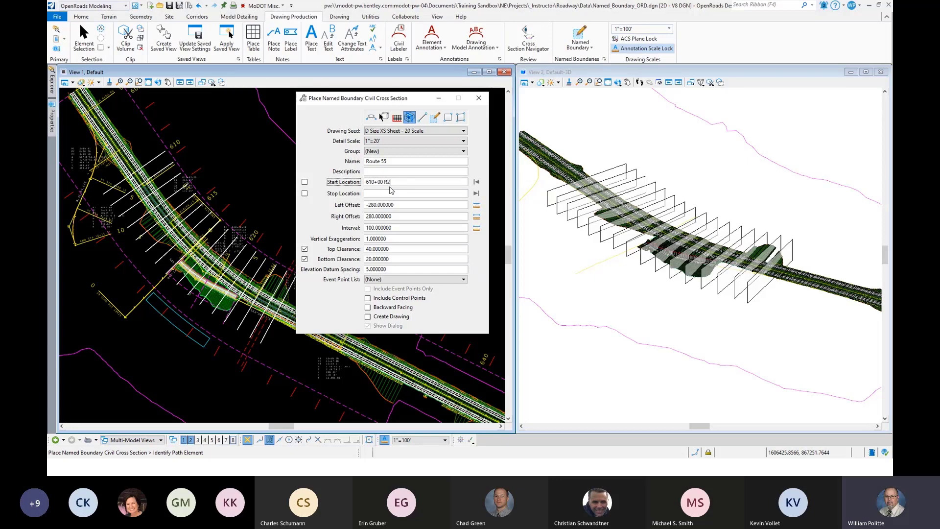
pyautogui.moveTo(346, 99); pyautogui.dragTo(424, 102)
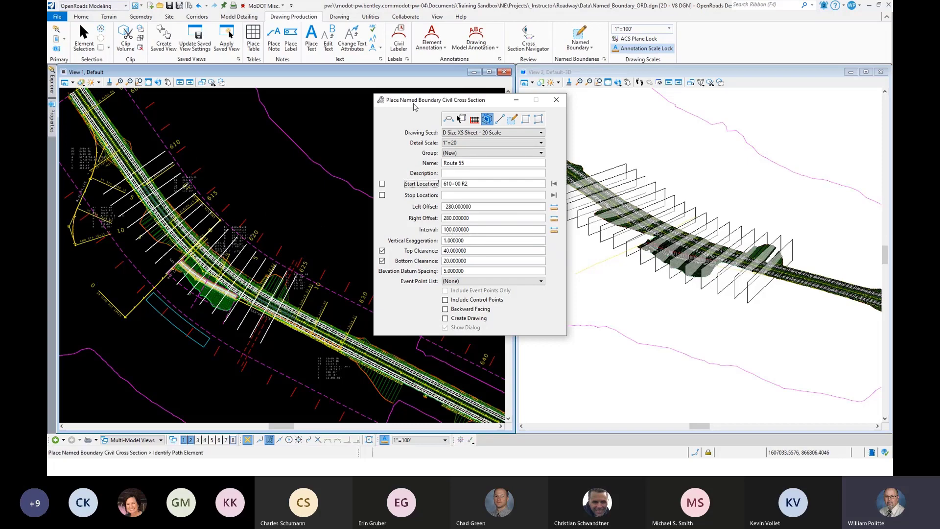
pyautogui.moveTo(414, 101); pyautogui.dragTo(403, 101)
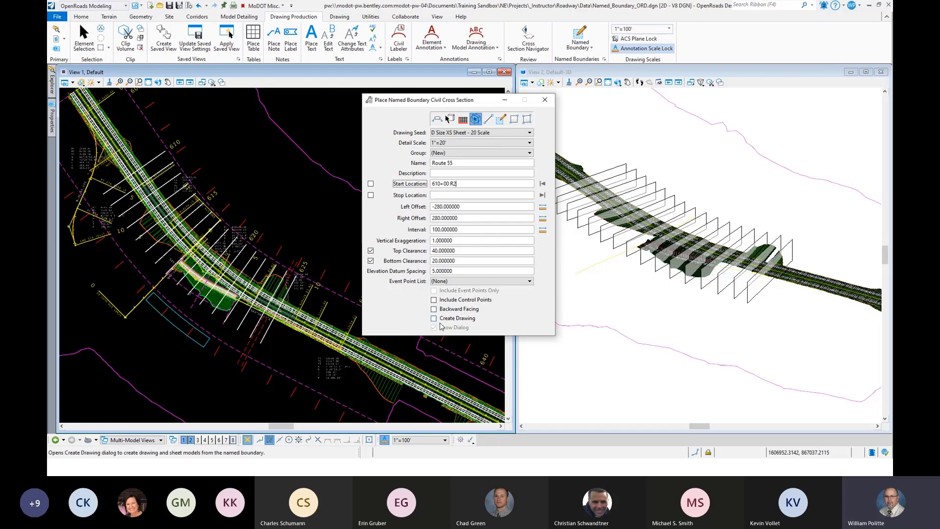
pyautogui.click(545, 101)
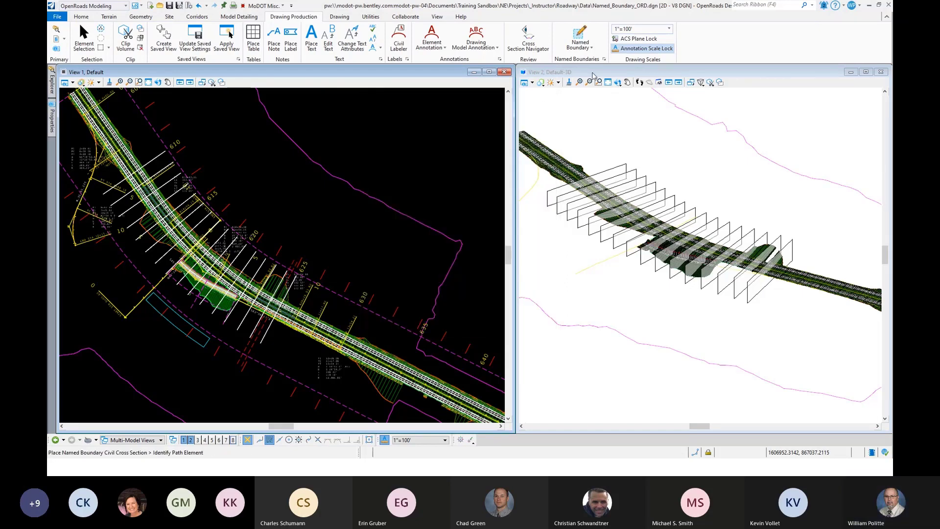
# Check the 3D view's presentation settings and examine the Route 54 cross-section boundaries up close
pyautogui.click(645, 74)
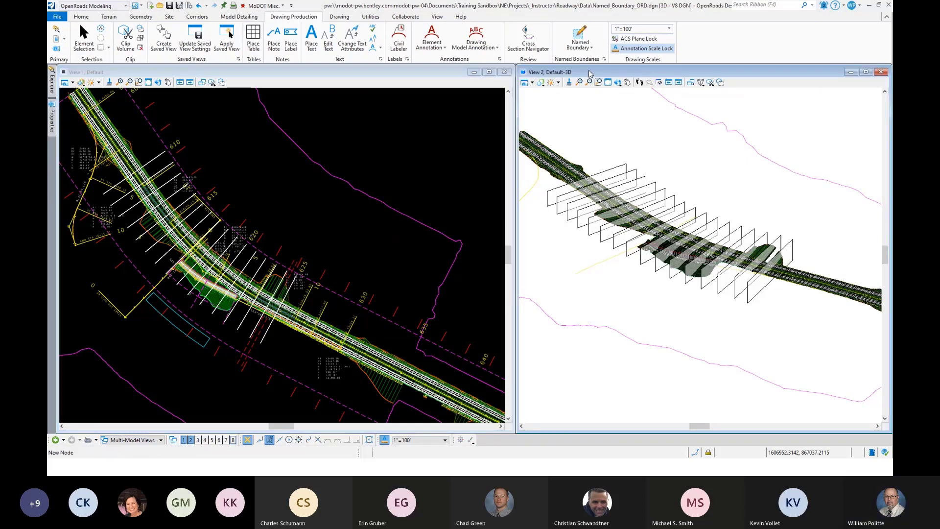
pyautogui.click(532, 83)
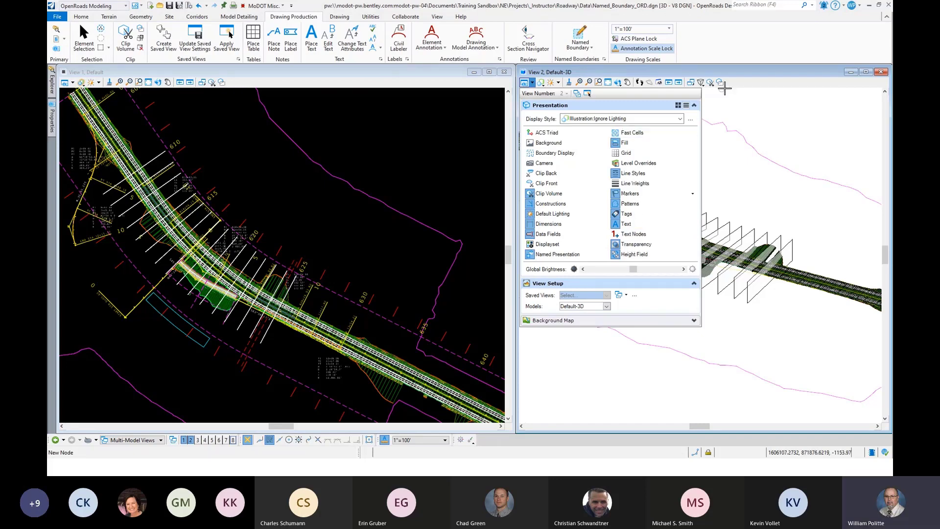
pyautogui.scroll(2, 621, 193)
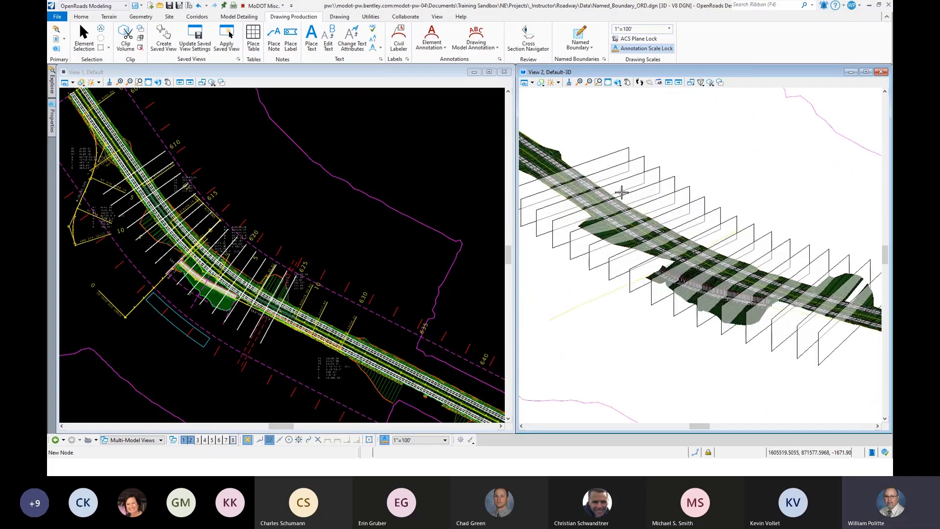
pyautogui.scroll(-2, 622, 192)
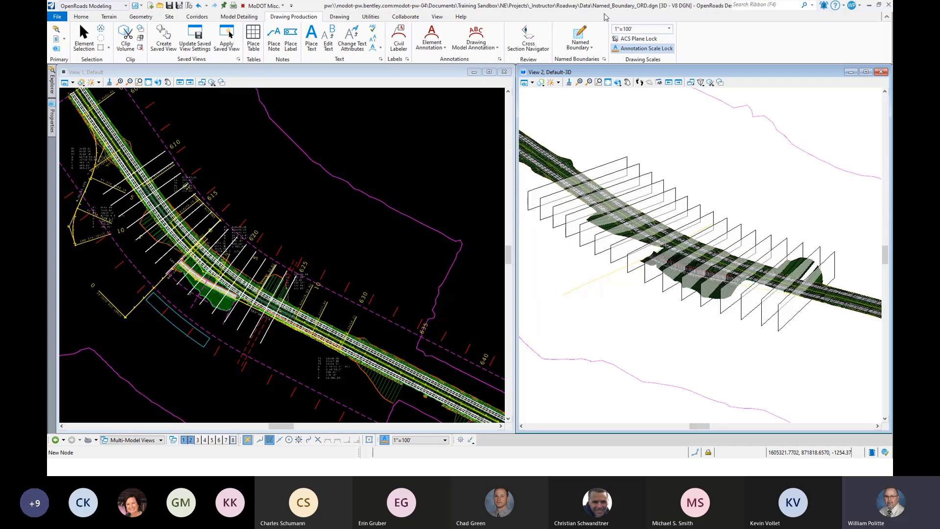
pyautogui.click(579, 33)
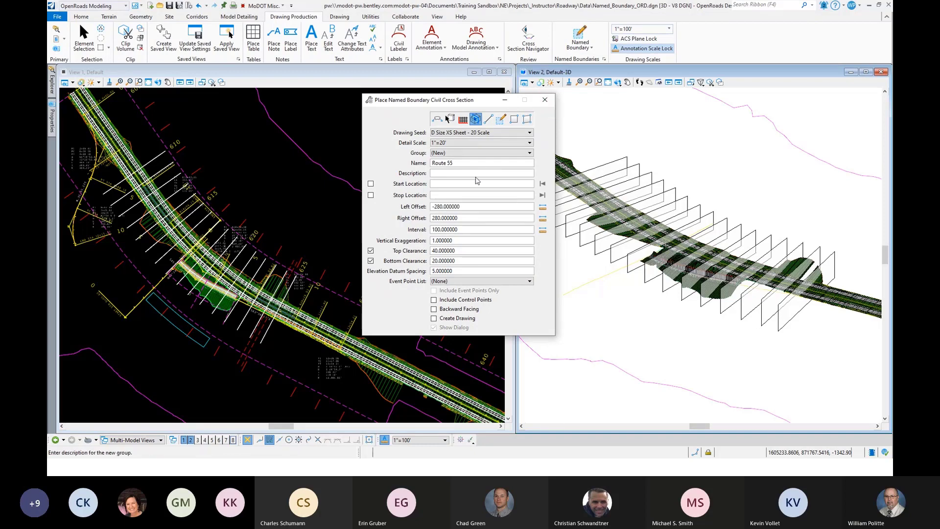
pyautogui.moveTo(444, 100); pyautogui.dragTo(454, 121)
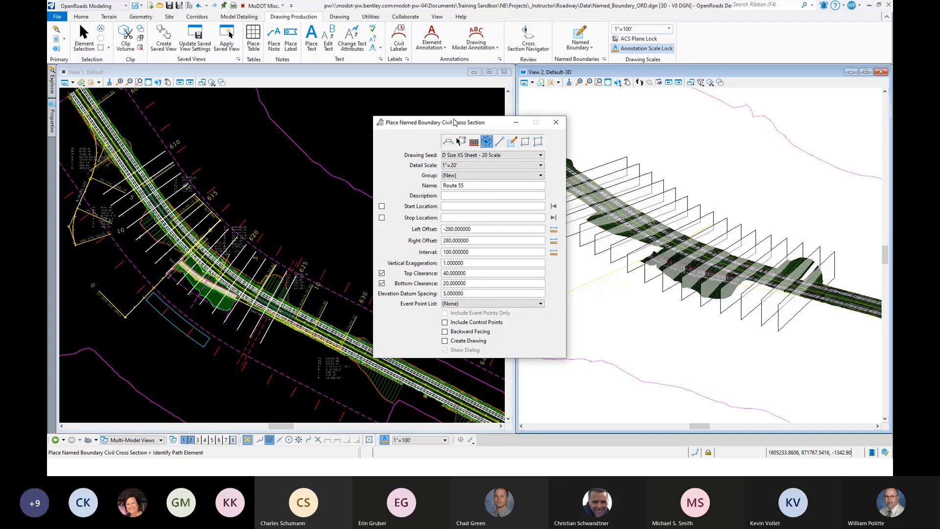
pyautogui.click(556, 124)
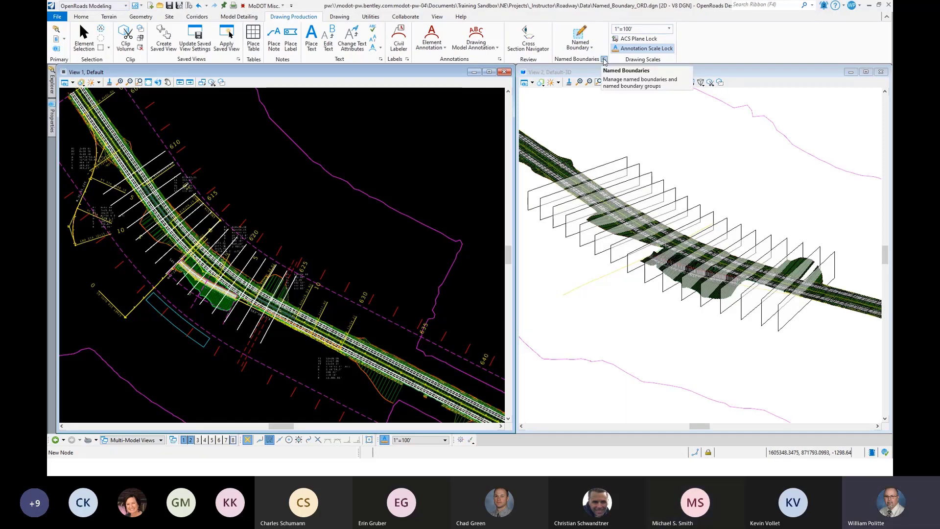
# Open the Named Boundaries manager, list the boundaries under the cross-section groups and select the Route 54 group
pyautogui.click(604, 59)
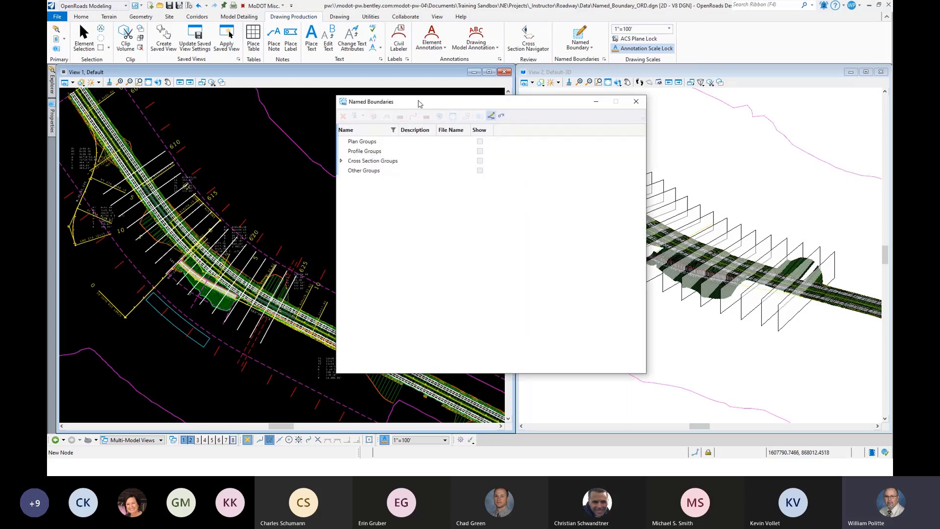
pyautogui.moveTo(418, 102); pyautogui.dragTo(367, 133)
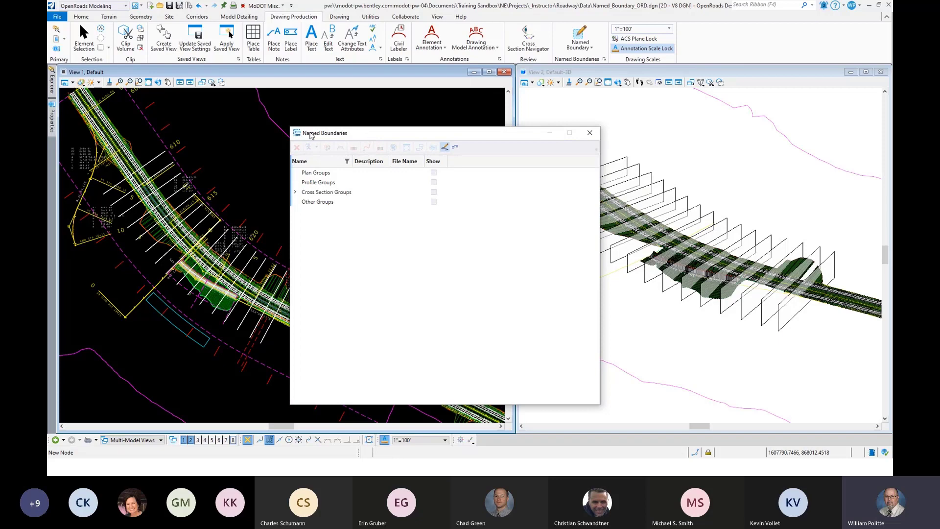
pyautogui.click(295, 193)
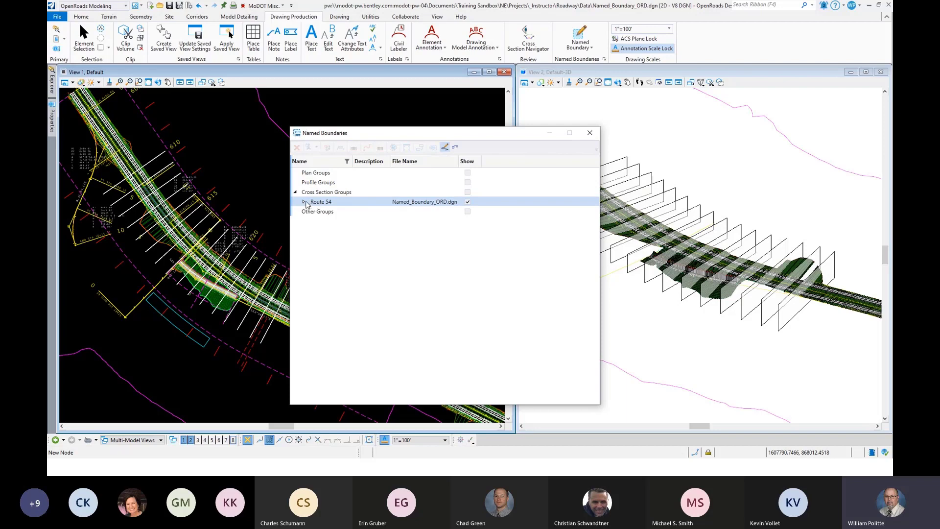
pyautogui.click(303, 202)
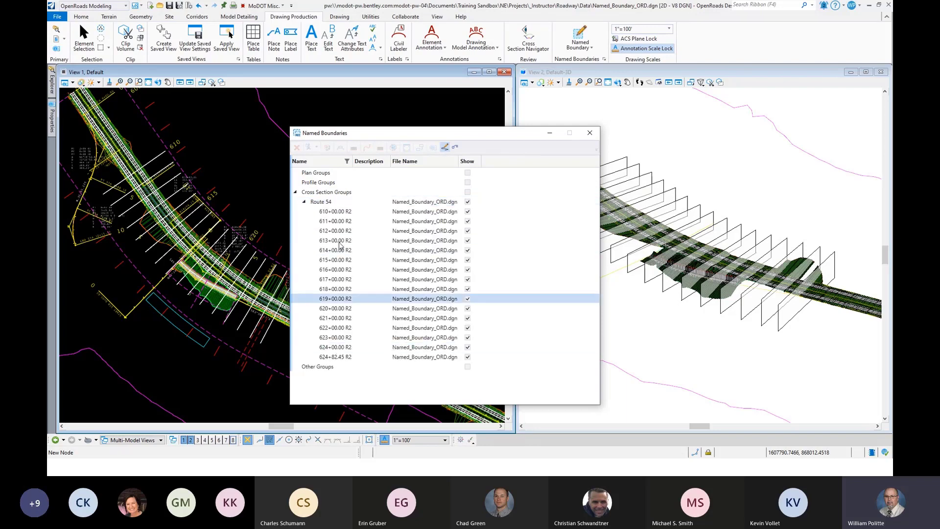
pyautogui.click(332, 201)
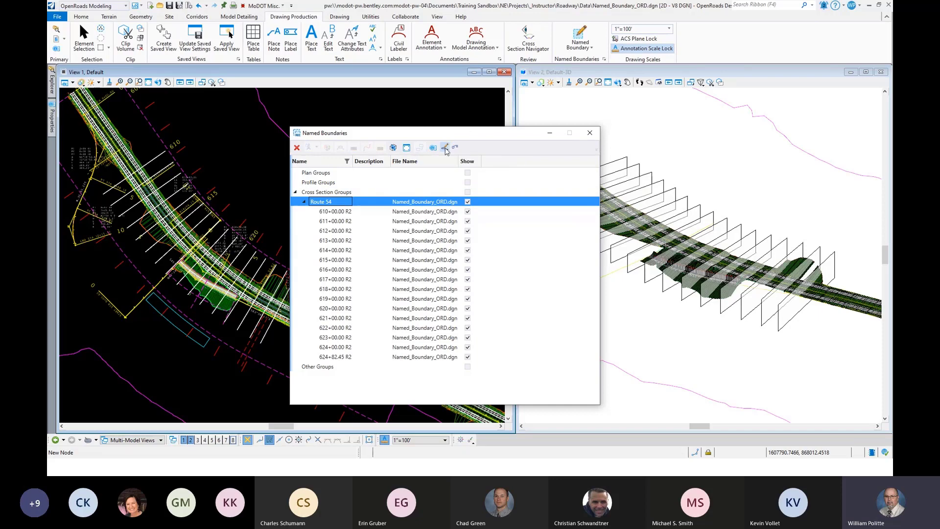
pyautogui.click(444, 147)
# Create cross-section drawings and sheets from the Route 54 group, using the XS Annotation with Grid annotation group and opening the model
pyautogui.click(393, 148)
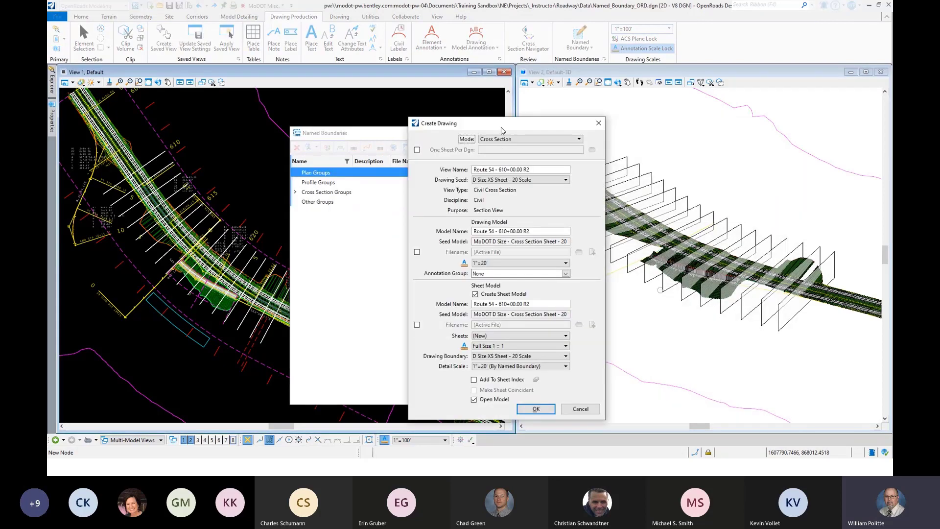
pyautogui.moveTo(505, 125); pyautogui.dragTo(342, 116)
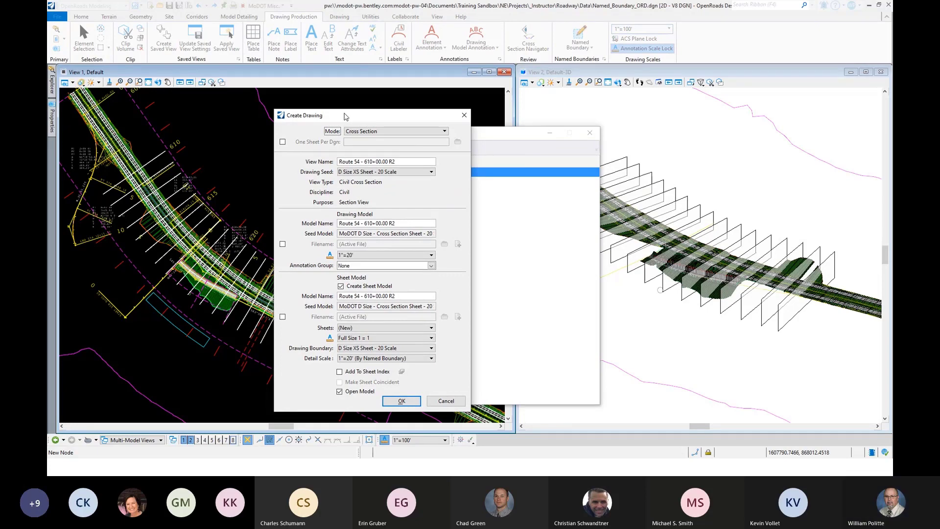
pyautogui.moveTo(342, 116); pyautogui.dragTo(580, 118)
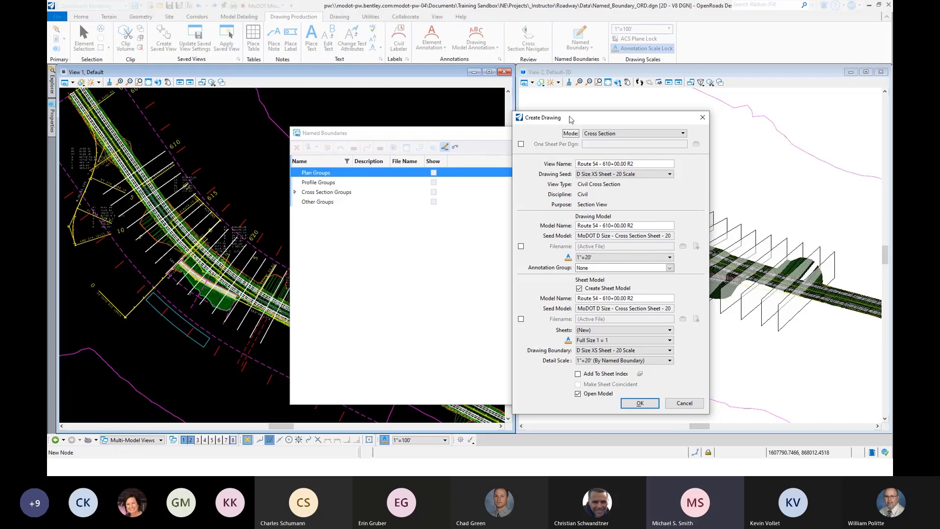
pyautogui.moveTo(571, 119); pyautogui.dragTo(528, 111)
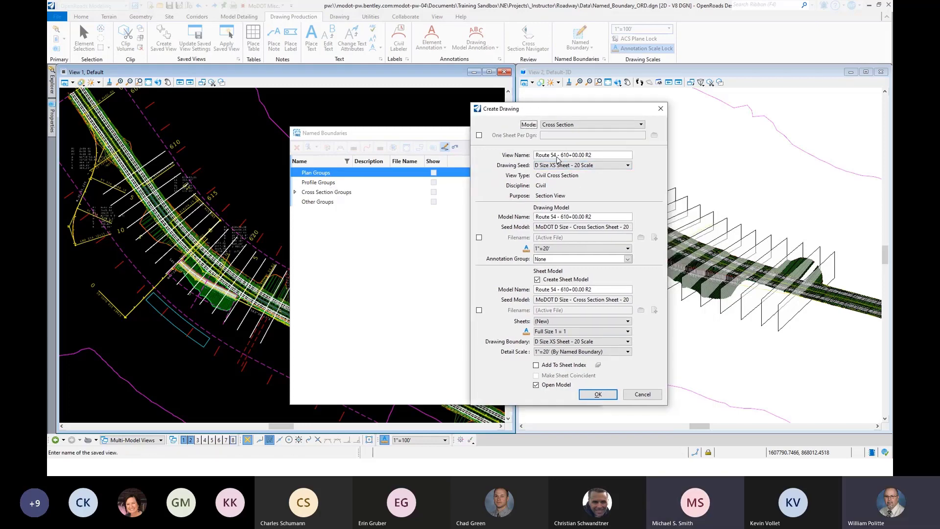
pyautogui.moveTo(558, 111); pyautogui.dragTo(444, 101)
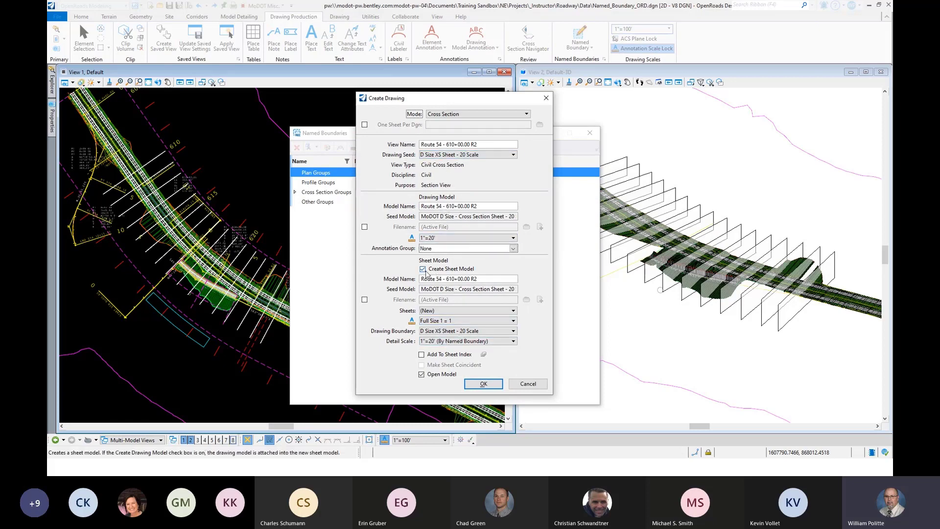
pyautogui.click(513, 249)
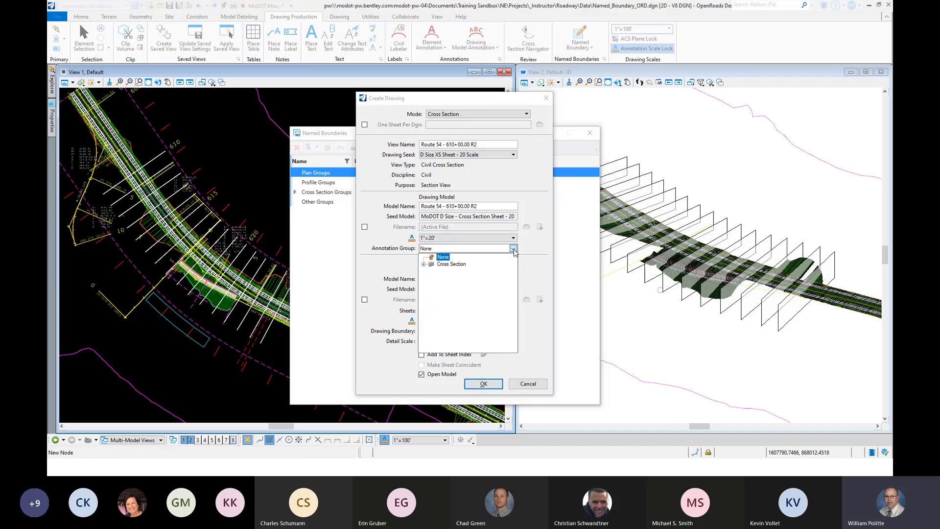
pyautogui.click(423, 264)
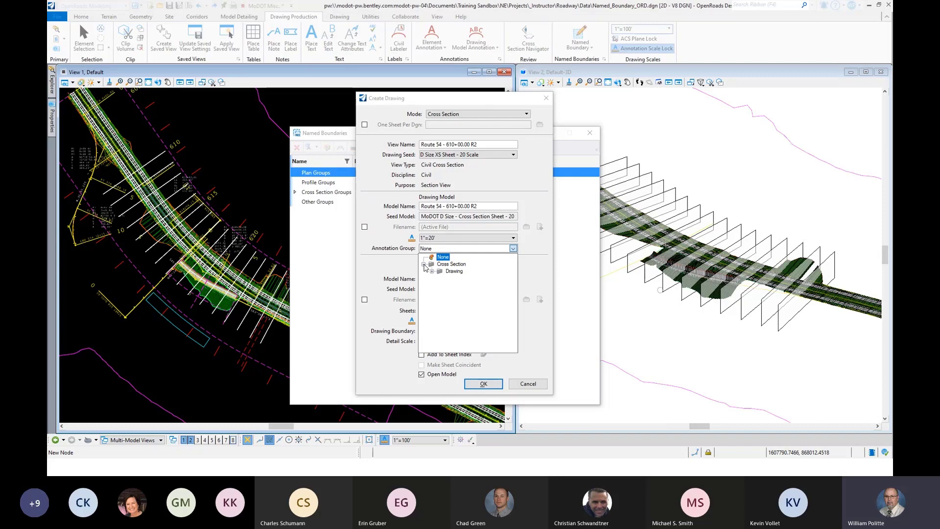
pyautogui.click(432, 272)
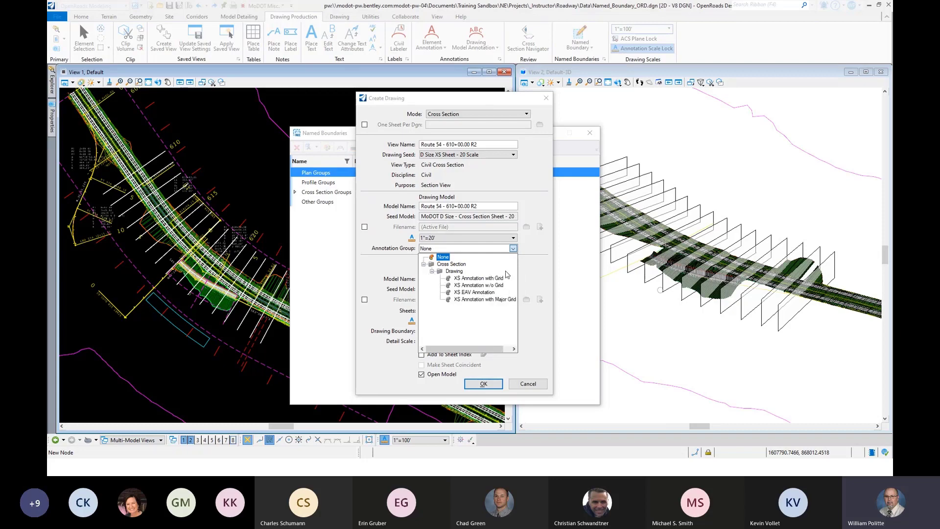
pyautogui.click(476, 278)
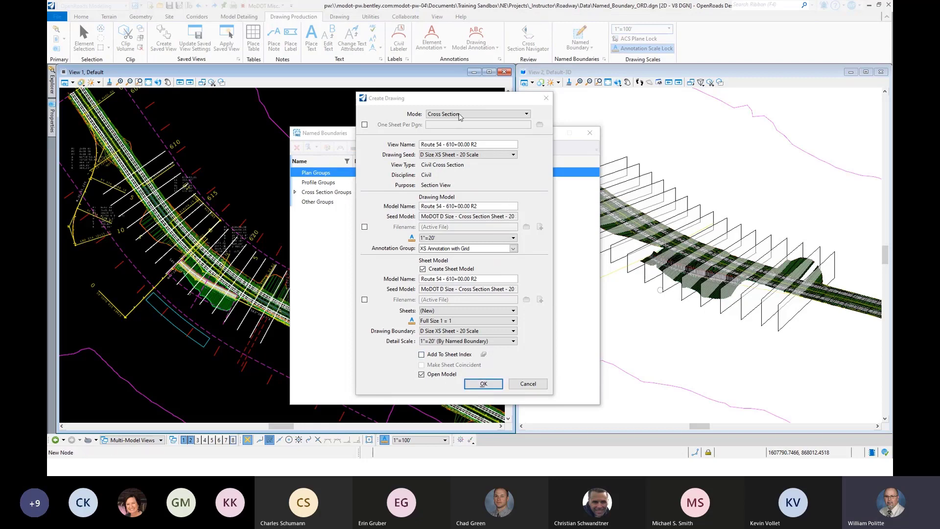
pyautogui.moveTo(452, 102); pyautogui.dragTo(463, 90)
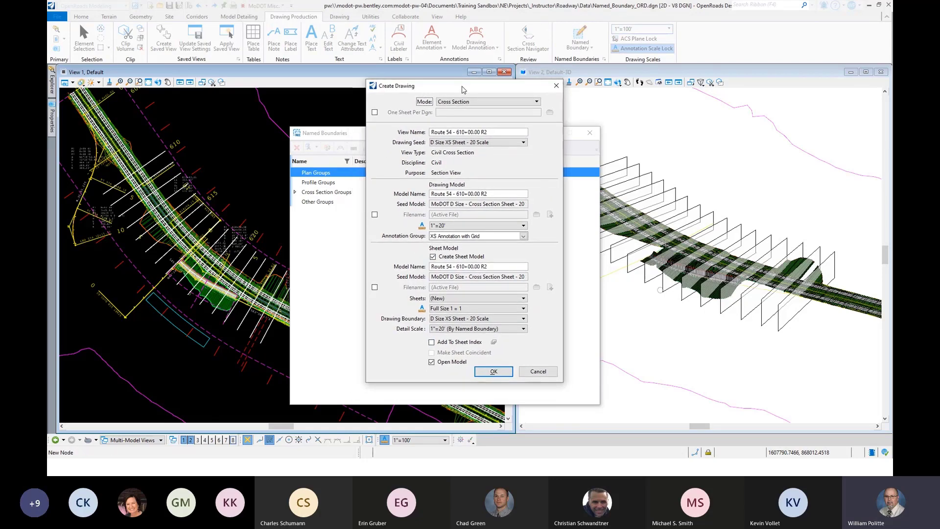
pyautogui.click(495, 372)
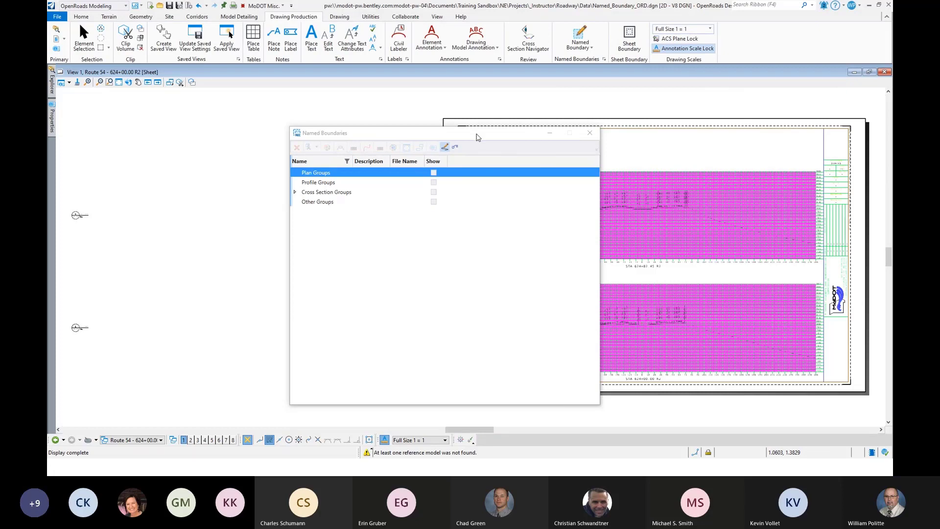
# Close the Named Boundaries manager and examine the cross sections on the Route 54 - 624+00.00 R2 sheet
pyautogui.moveTo(482, 139); pyautogui.dragTo(300, 115)
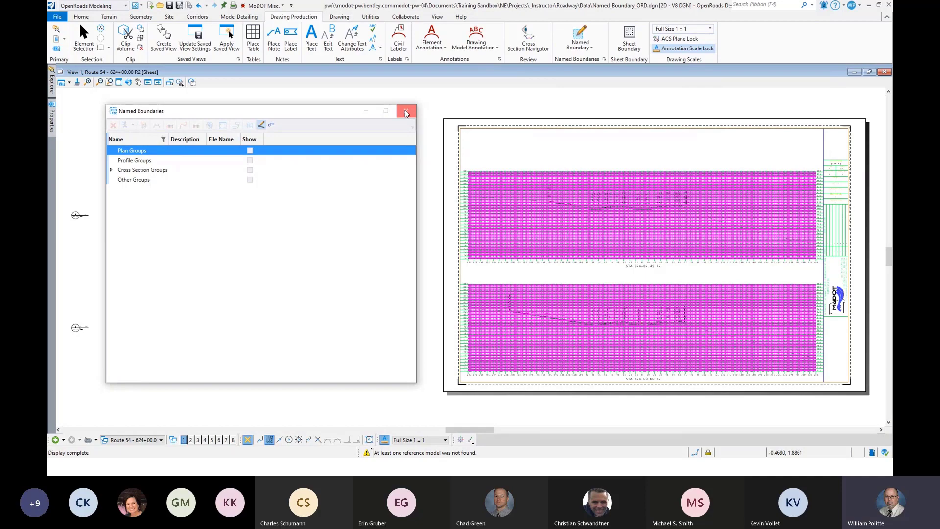
pyautogui.click(406, 112)
pyautogui.scroll(-1, 592, 189)
pyautogui.scroll(4, 592, 189)
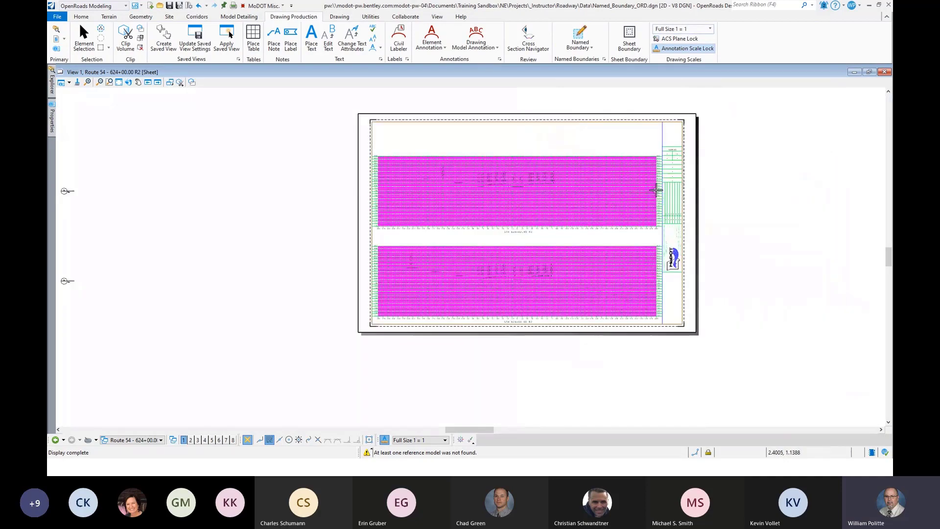
pyautogui.scroll(1, 459, 174)
pyautogui.scroll(-3, 465, 171)
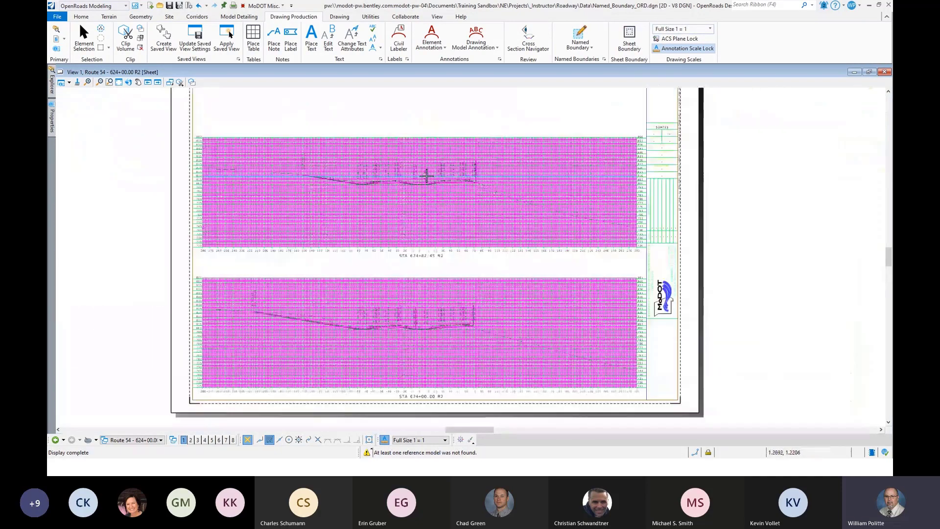
pyautogui.scroll(-2, 474, 147)
pyautogui.scroll(1, 475, 147)
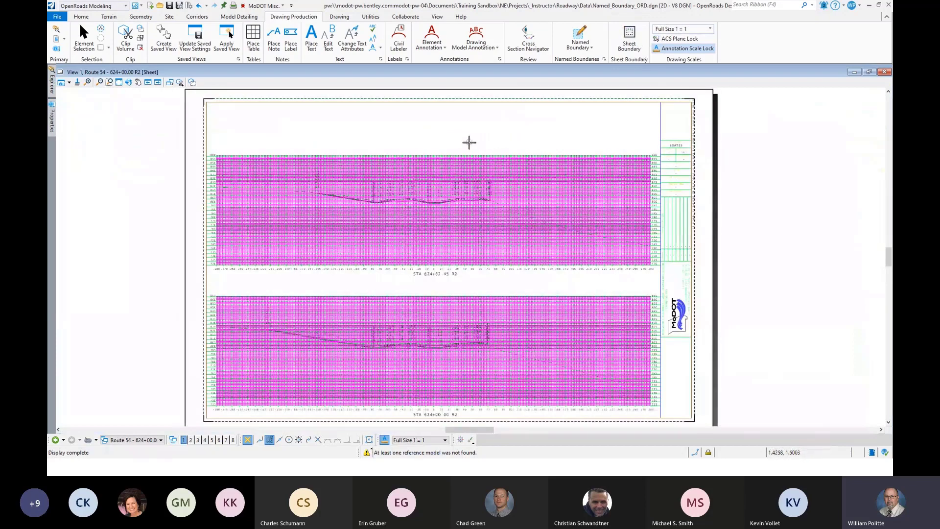
pyautogui.scroll(-1, 467, 147)
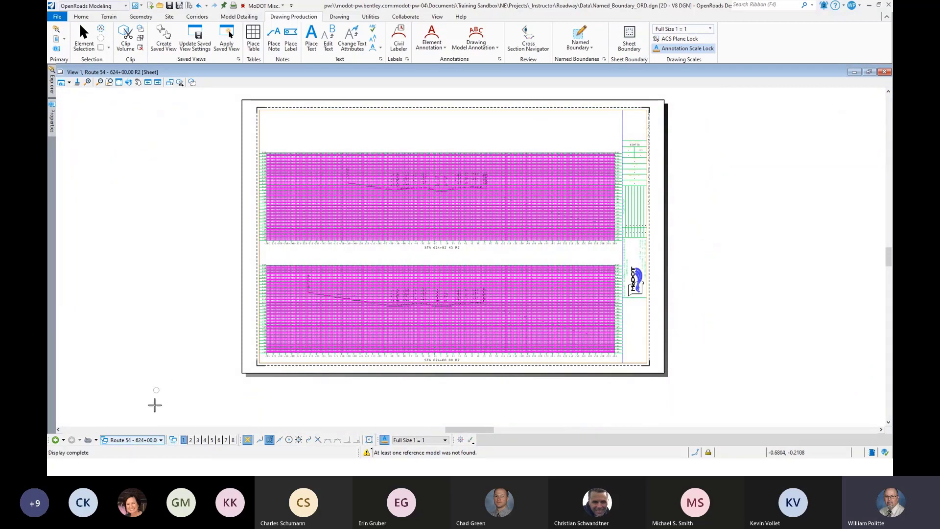
# Open the Route 54 - 612+00.00 R2 drawing model and inspect its cross-section annotations and grid up close
pyautogui.click(161, 440)
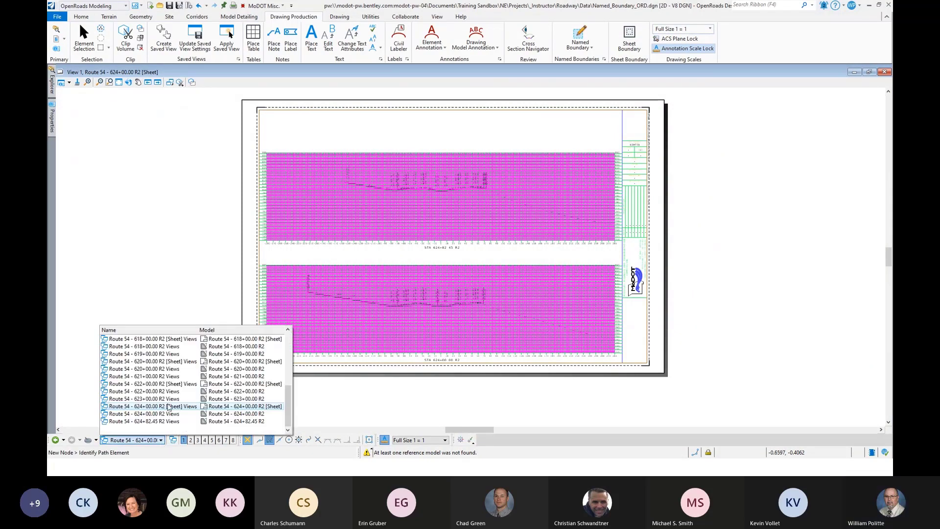
pyautogui.moveTo(286, 402)
pyautogui.mouseDown()
pyautogui.moveTo(287, 352)
pyautogui.moveTo(280, 415)
pyautogui.mouseUp()
pyautogui.scroll(5, 280, 415)
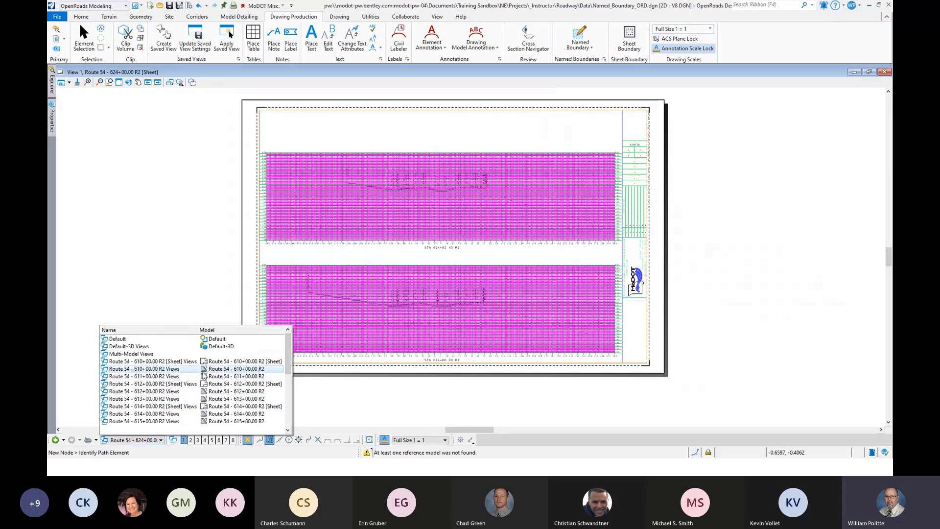
pyautogui.click(156, 392)
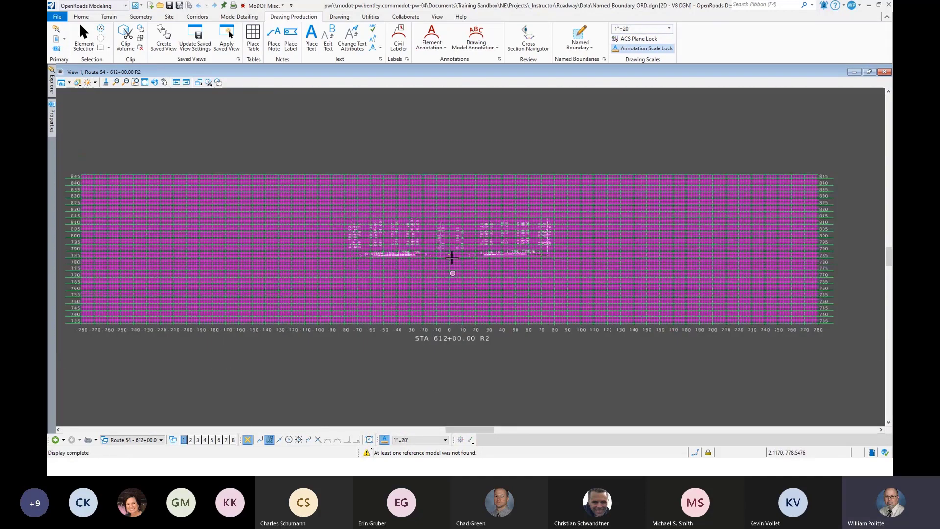
pyautogui.moveTo(482, 173); pyautogui.dragTo(476, 228, button='middle')
pyautogui.scroll(-1, 476, 228)
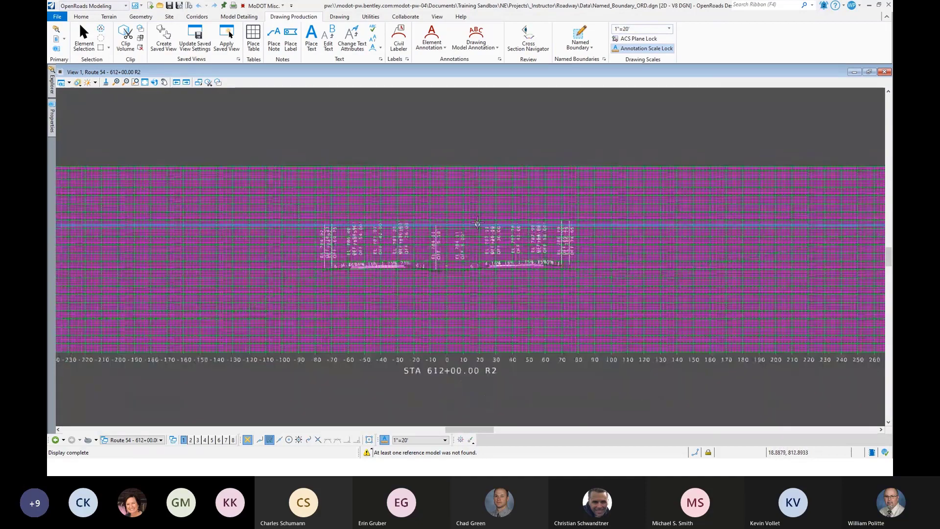
pyautogui.scroll(-2, 465, 230)
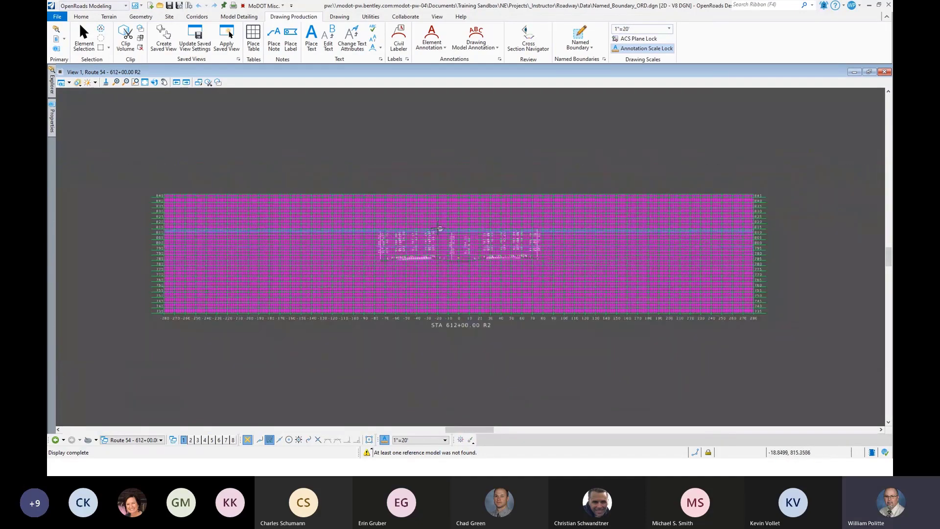
pyautogui.scroll(1, 453, 163)
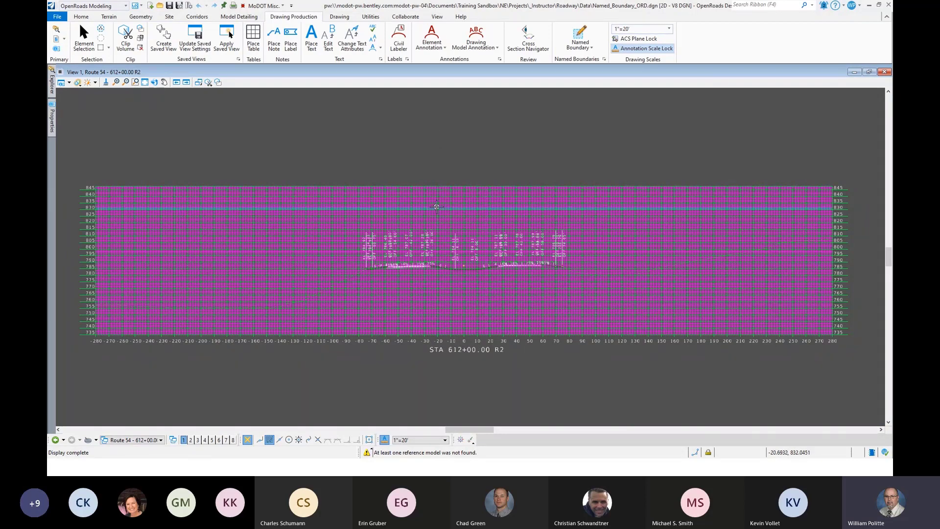
pyautogui.scroll(2, 436, 207)
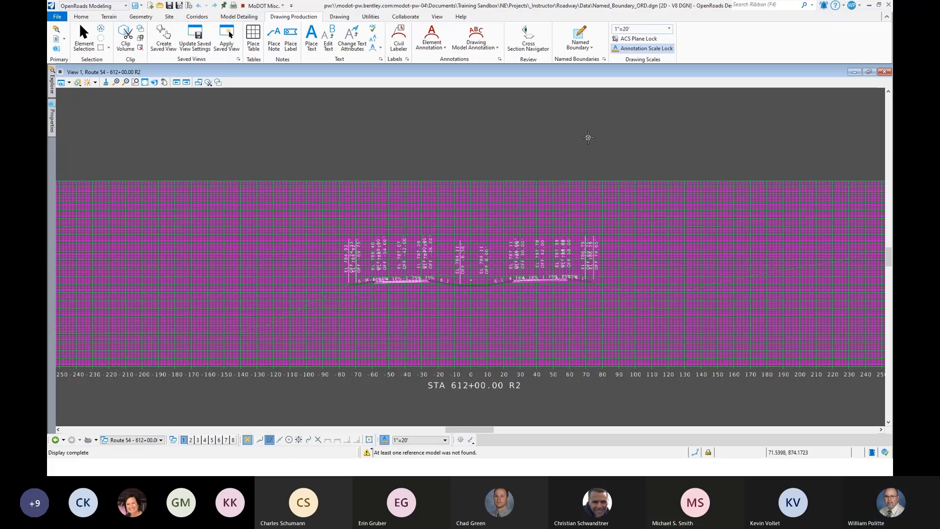
# Remove the drawing model annotations from the Route 54 - 612+00.00 R2 drawing model only, not from all drawing models
pyautogui.click(496, 48)
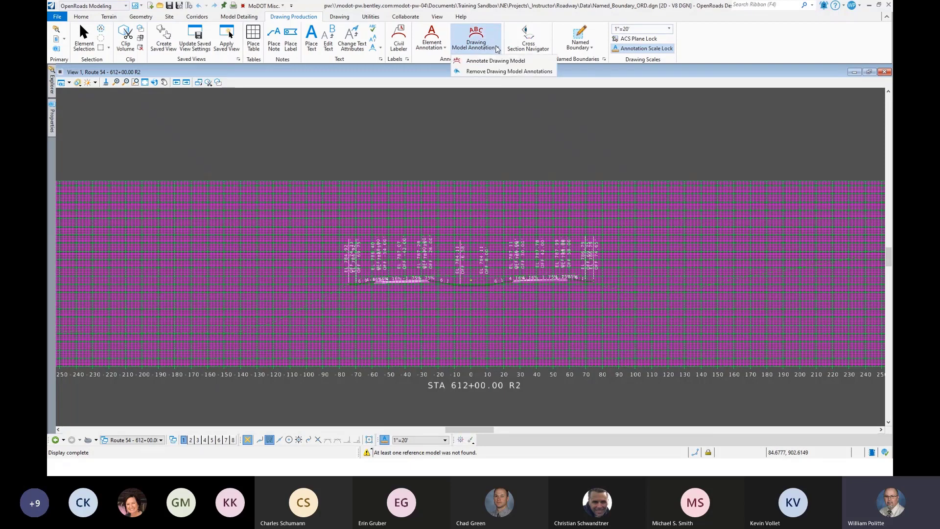
pyautogui.click(487, 72)
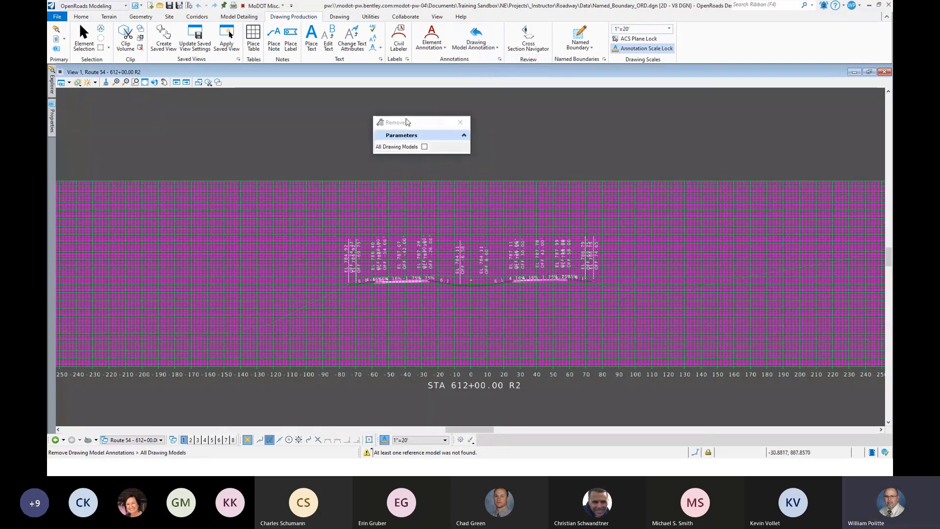
pyautogui.moveTo(406, 122); pyautogui.dragTo(335, 101)
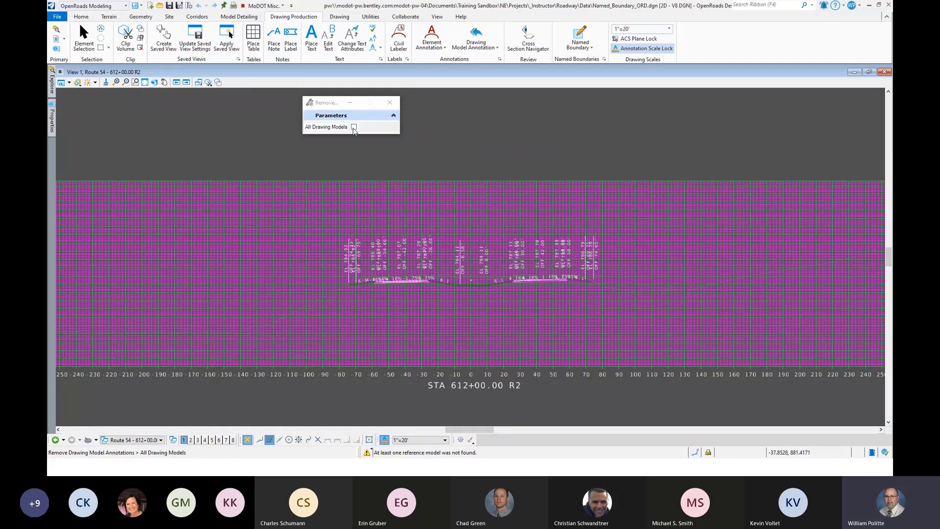
pyautogui.click(453, 128)
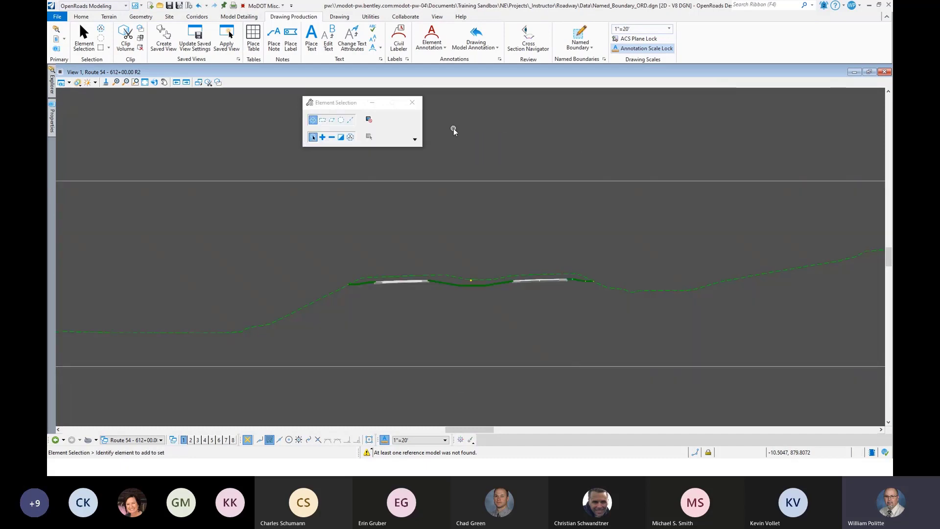
pyautogui.scroll(-1, 488, 204)
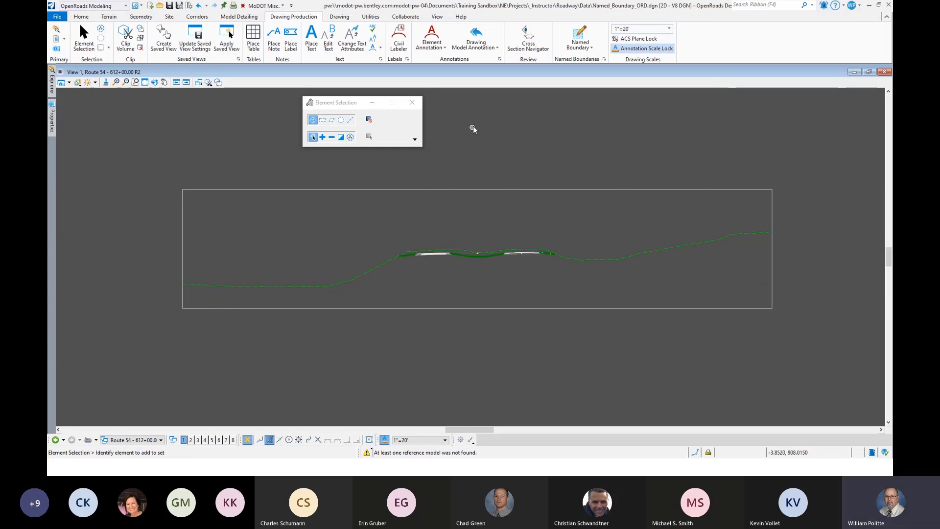
# Annotate the current drawing model with the XS Annotation with Major Grid only annotation group
pyautogui.click(498, 48)
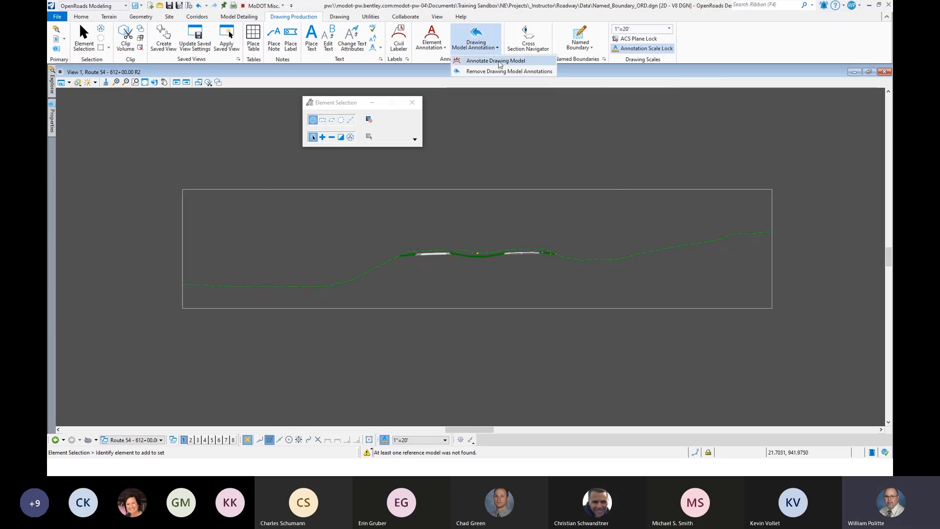
pyautogui.click(498, 49)
pyautogui.click(498, 49)
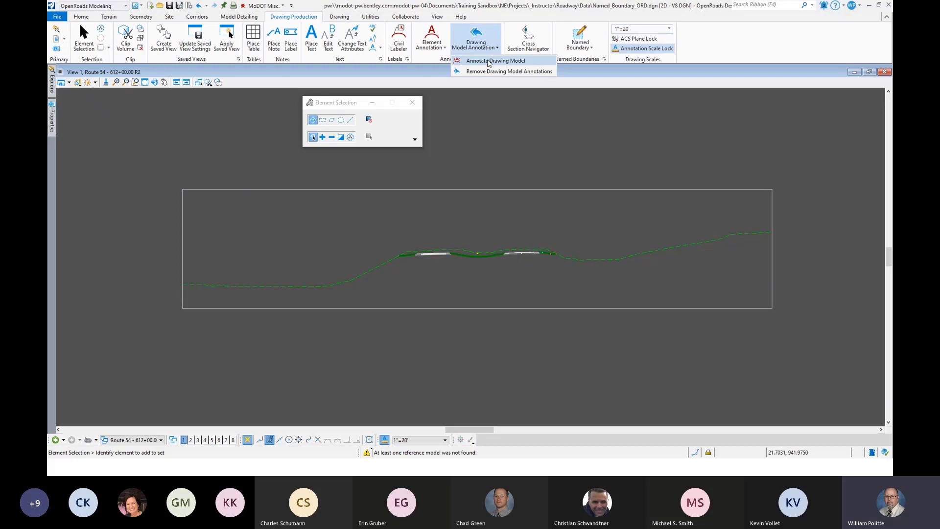
pyautogui.click(487, 60)
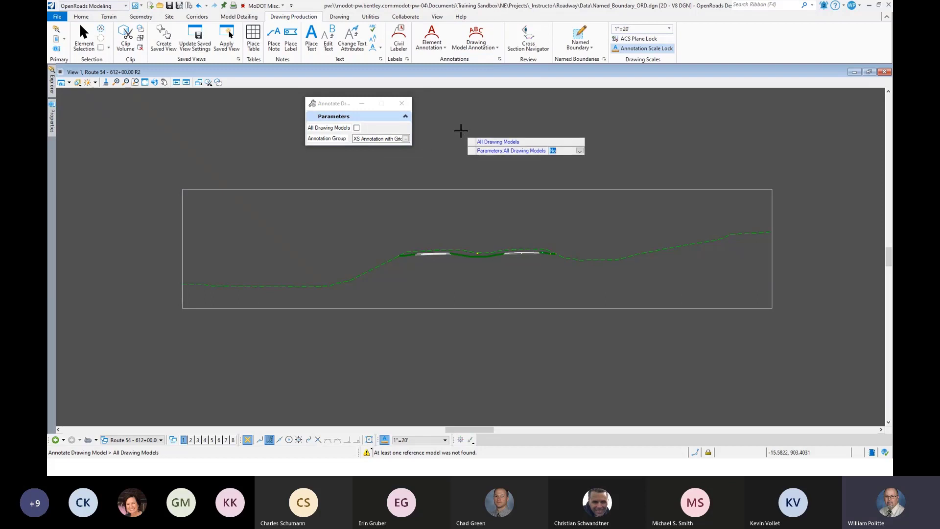
pyautogui.press('Return')
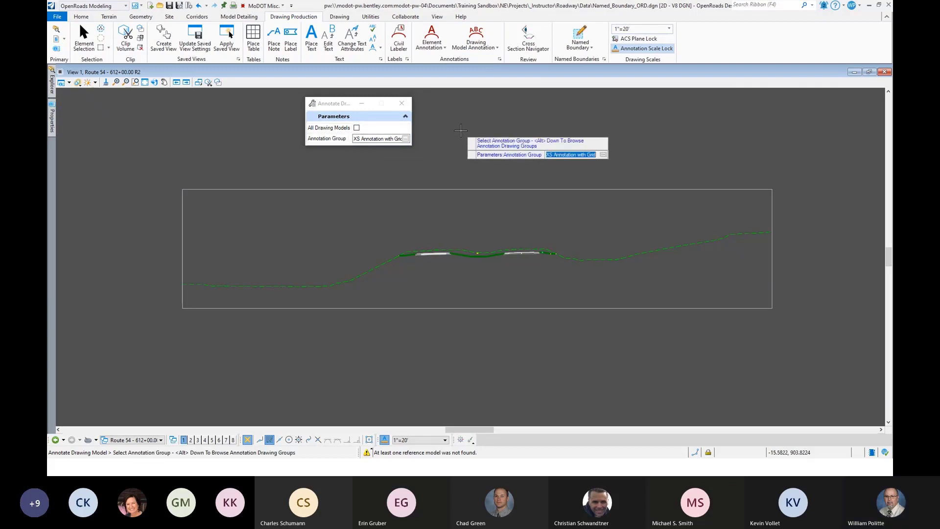
pyautogui.click(406, 139)
pyautogui.click(281, 163)
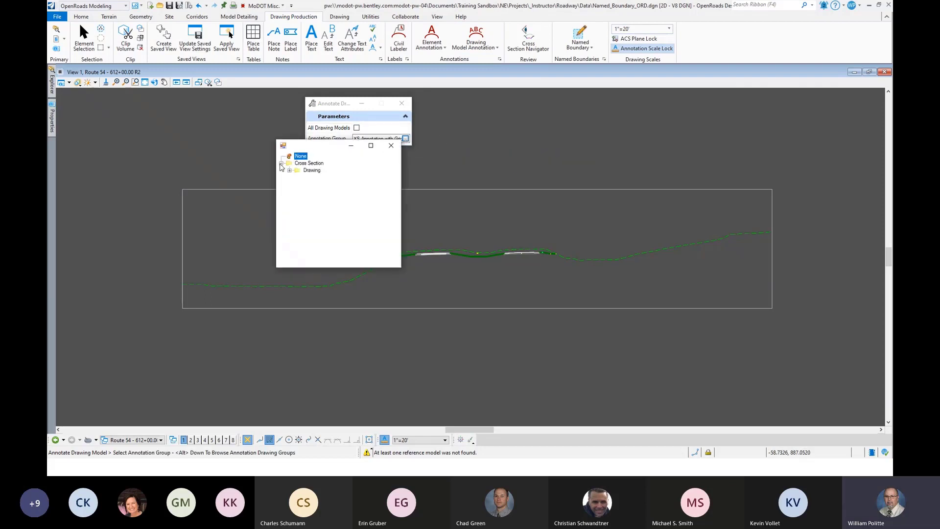
pyautogui.click(289, 170)
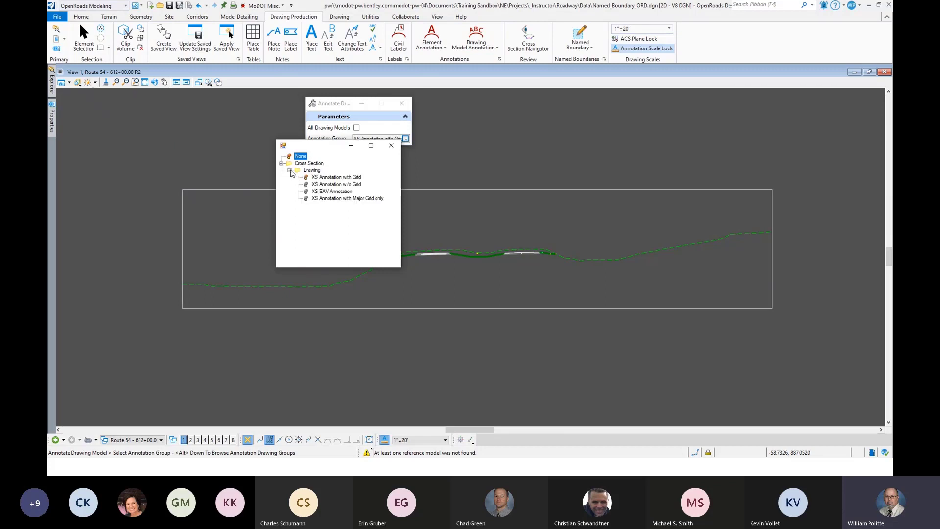
pyautogui.doubleClick(345, 198)
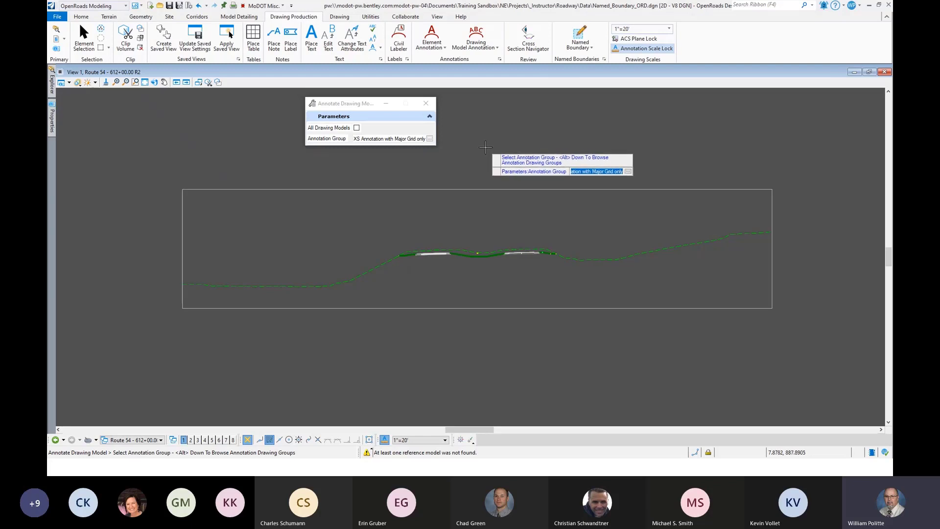
pyautogui.click(554, 130)
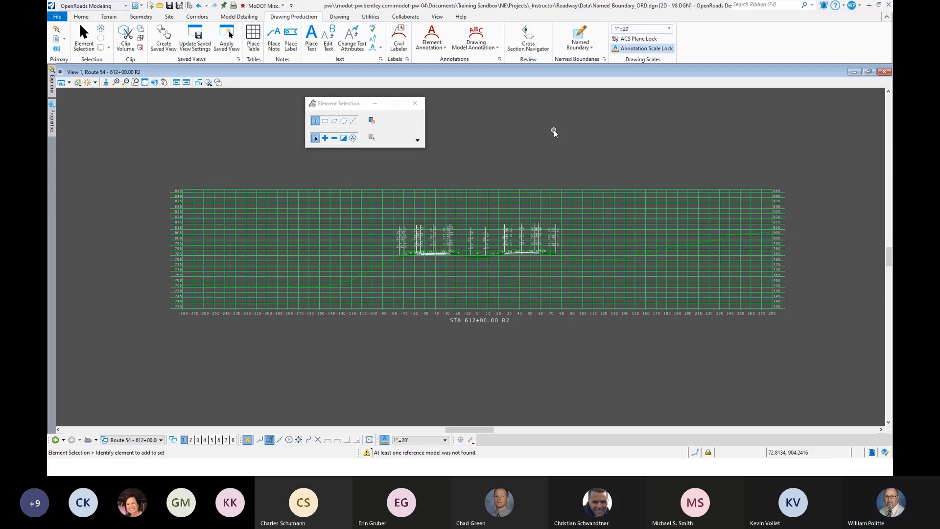
# Remove the major-grid annotations from the current drawing model
pyautogui.click(496, 49)
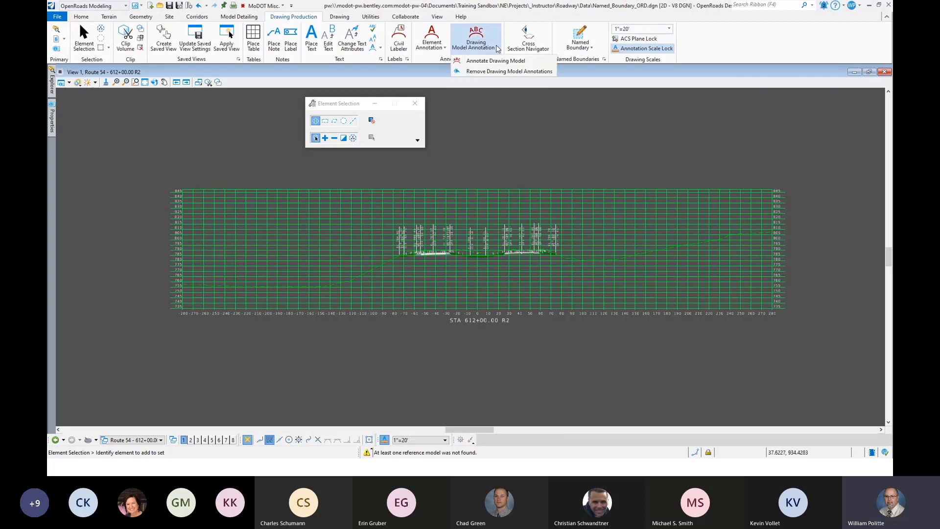
pyautogui.click(491, 72)
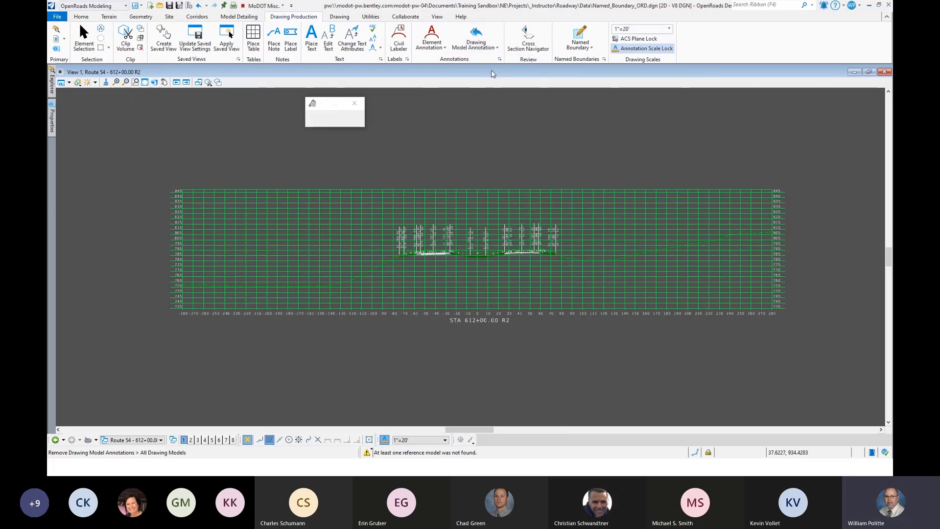
pyautogui.click(446, 136)
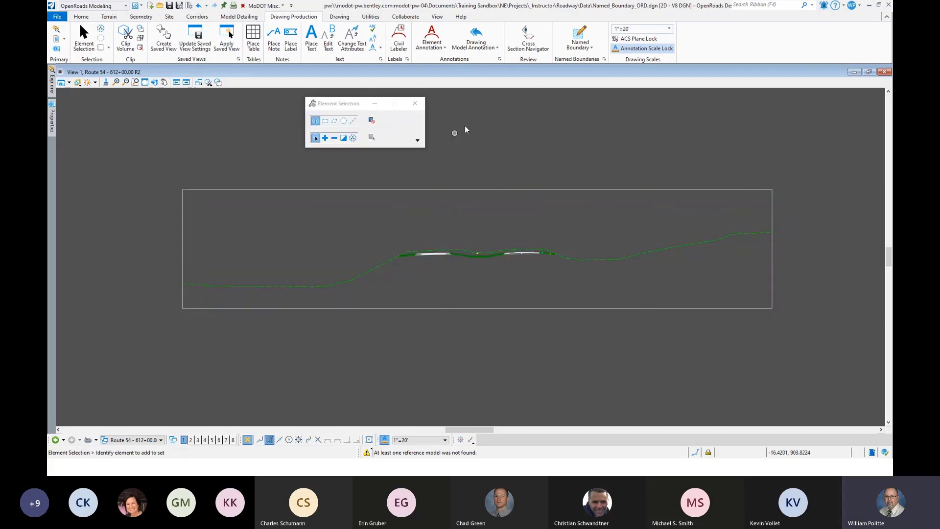
# Annotate the current drawing model with the XS Annotation w/o Grid annotation group, leaving the other drawing models out
pyautogui.click(497, 48)
pyautogui.click(493, 58)
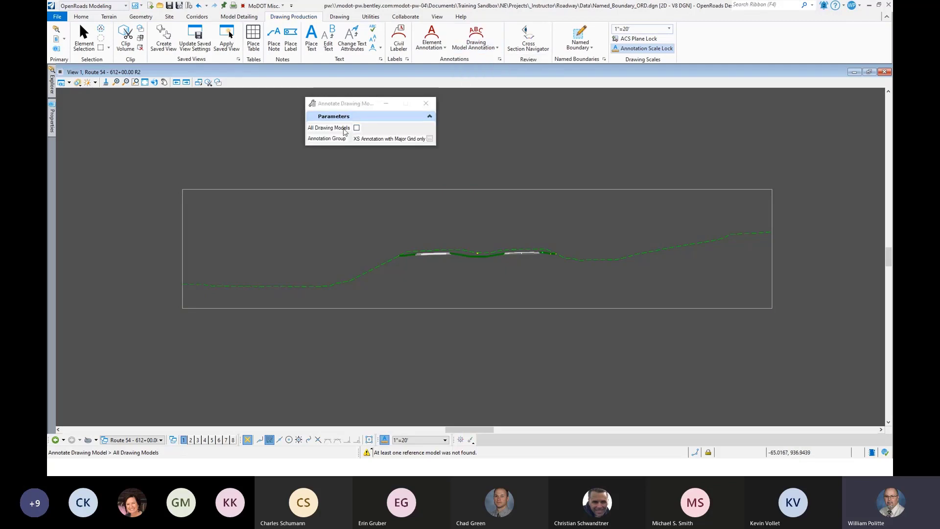
pyautogui.click(501, 130)
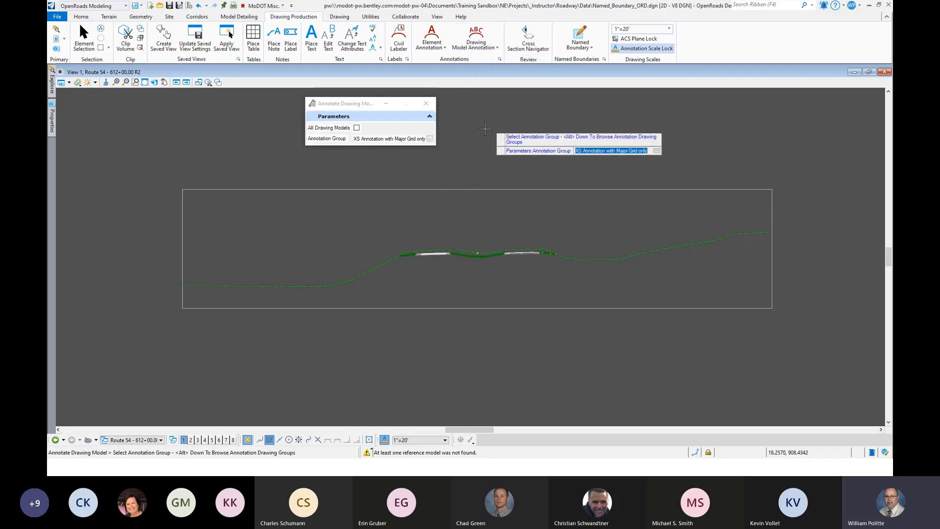
pyautogui.click(429, 139)
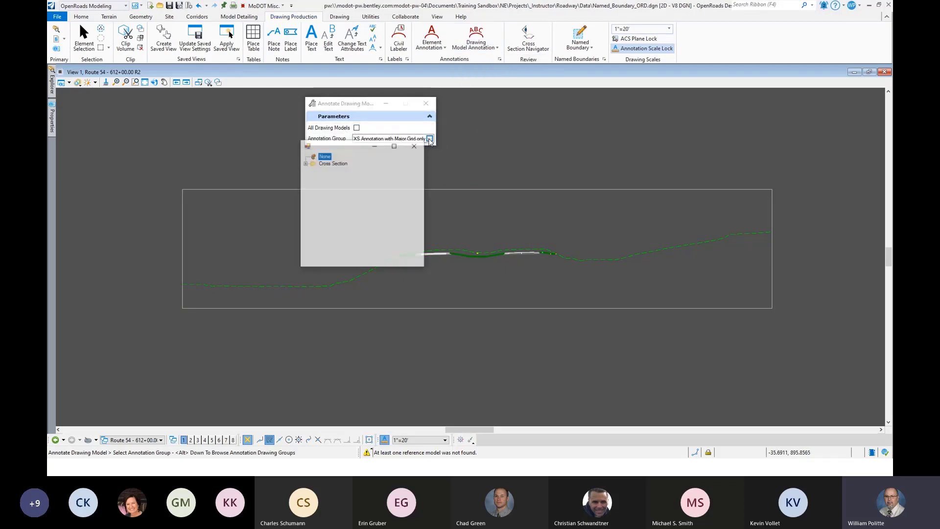
pyautogui.click(305, 163)
pyautogui.click(312, 170)
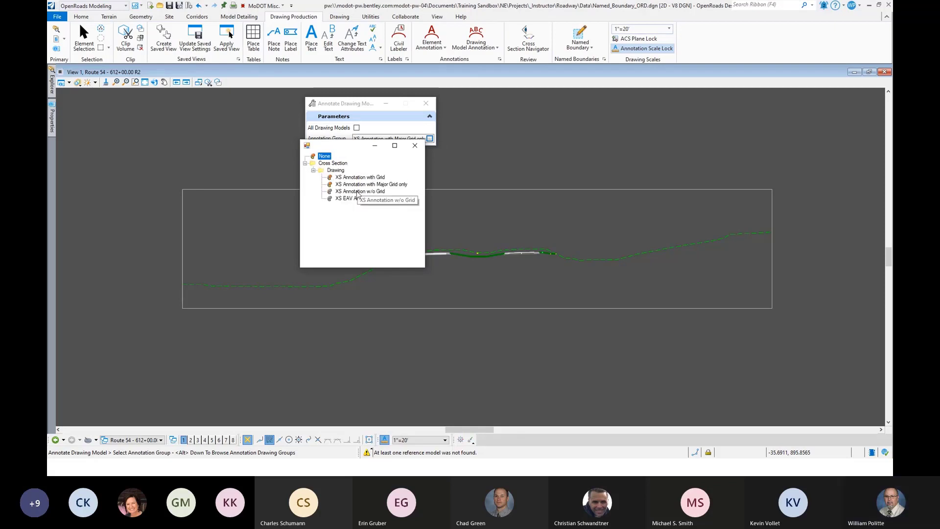
pyautogui.doubleClick(359, 190)
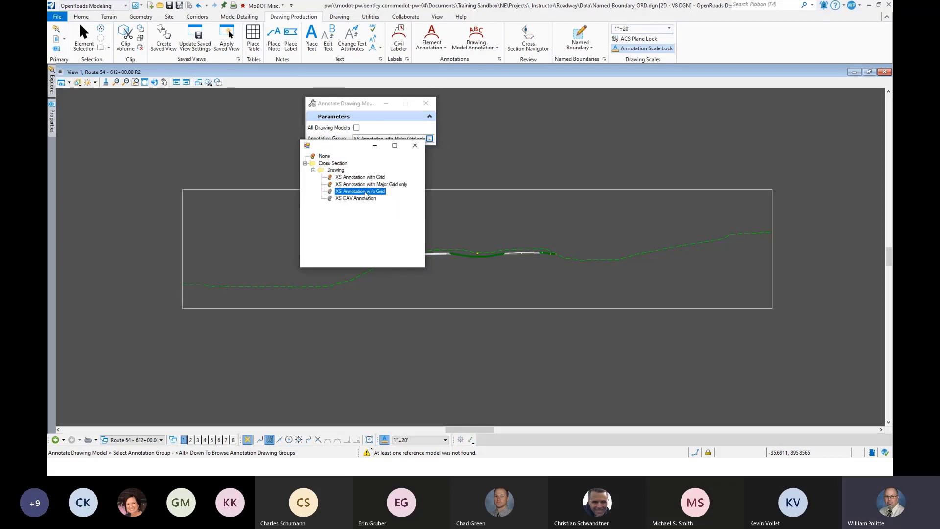
pyautogui.click(489, 152)
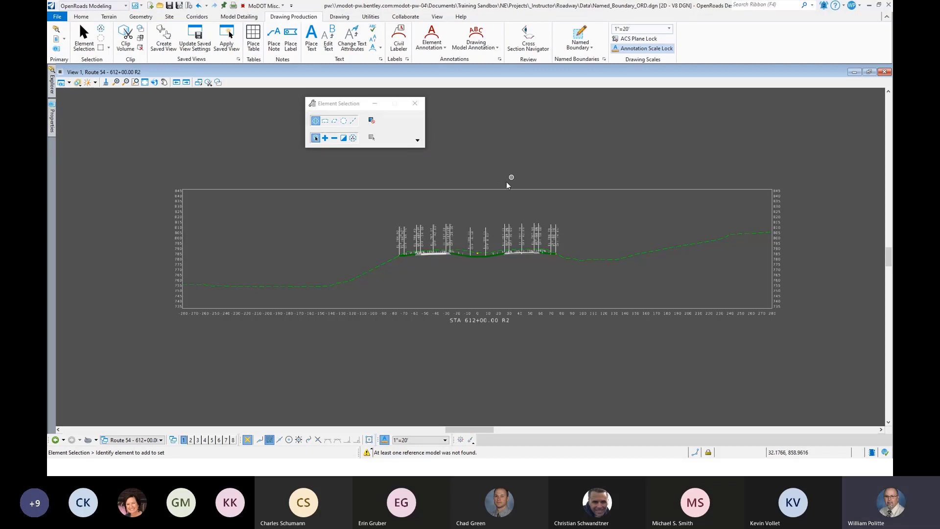
# Inspect the elevation, offset and slope labels of the gridless STA 612+00.00 R2 cross section up close
pyautogui.scroll(2, 489, 176)
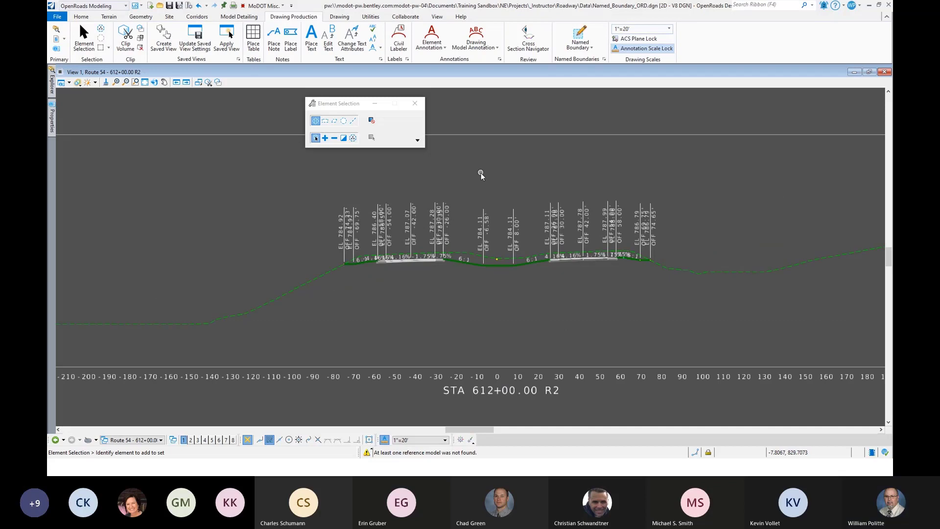
pyautogui.scroll(-2, 479, 195)
pyautogui.scroll(2, 500, 180)
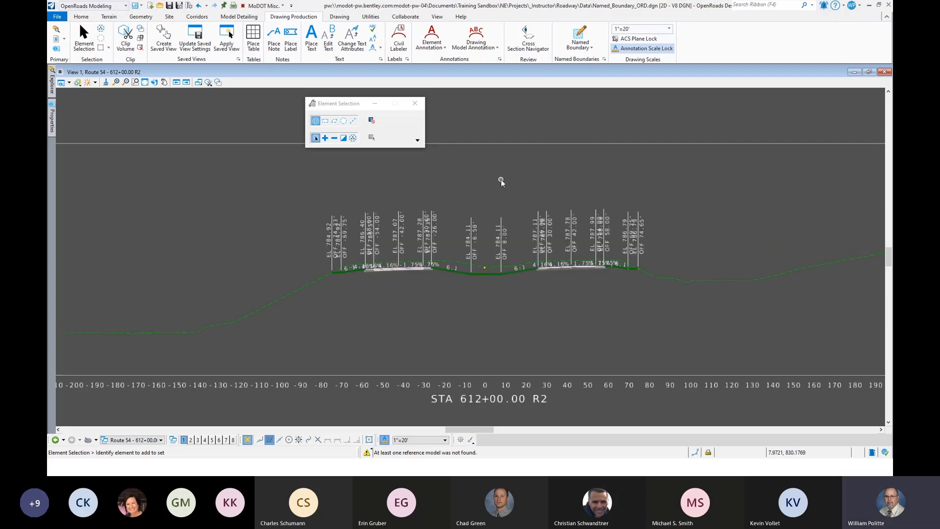
pyautogui.scroll(-2, 501, 180)
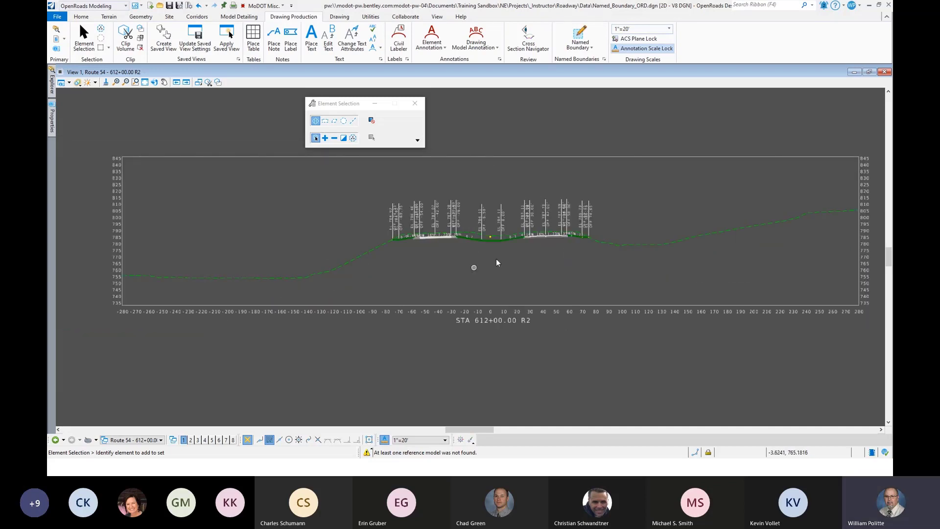
pyautogui.scroll(-2, 445, 259)
pyautogui.scroll(2, 470, 212)
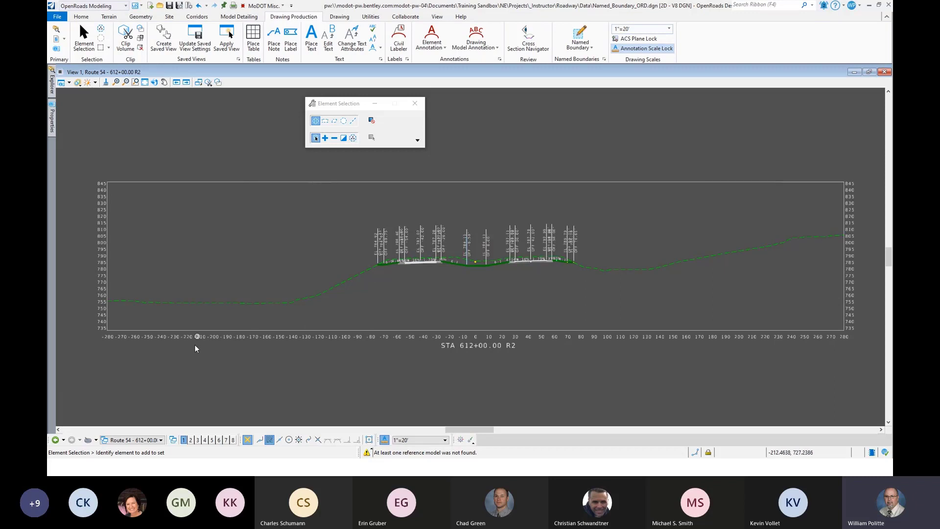
# Open the Route 54 - 612+00.00 R2 sheet and compare its STA 612+00.00 and STA 613+00.00 cross sections
pyautogui.click(159, 440)
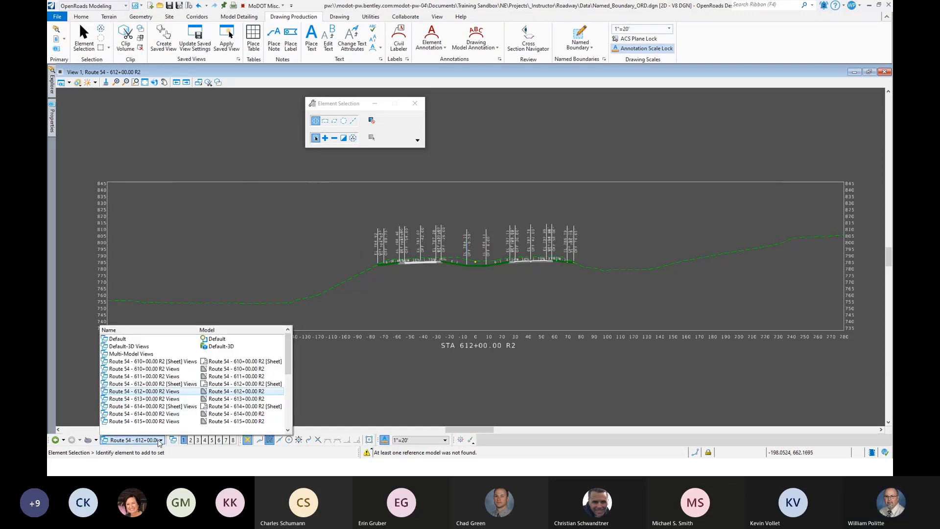
pyautogui.click(165, 385)
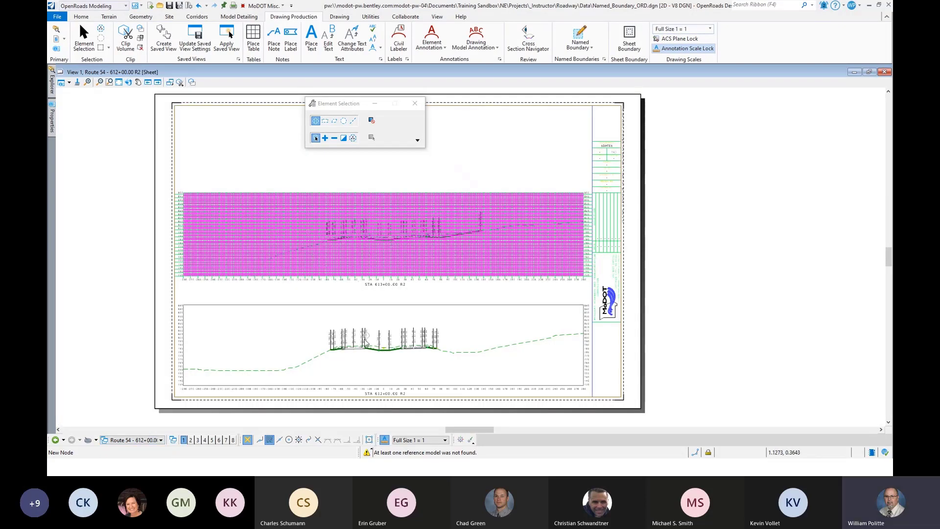
pyautogui.scroll(2, 365, 343)
pyautogui.scroll(-3, 382, 337)
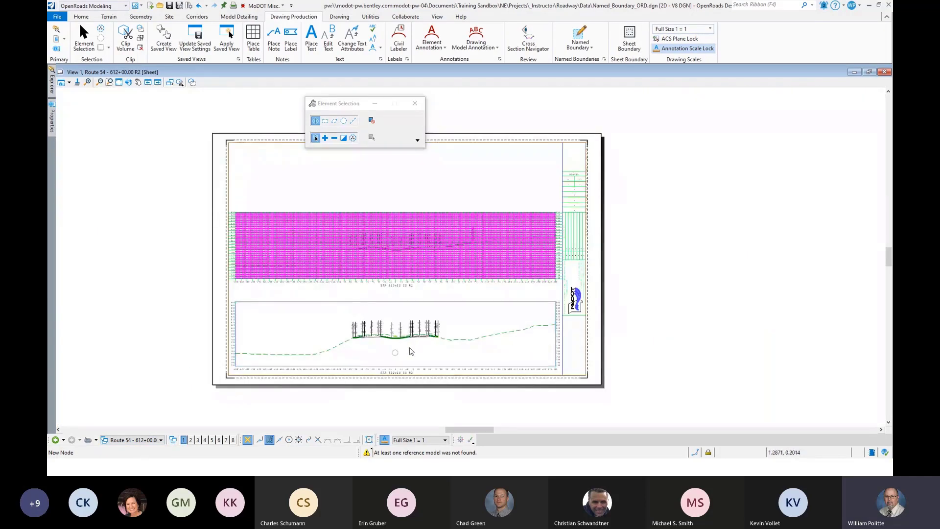
pyautogui.scroll(3, 404, 328)
pyautogui.scroll(-2, 421, 294)
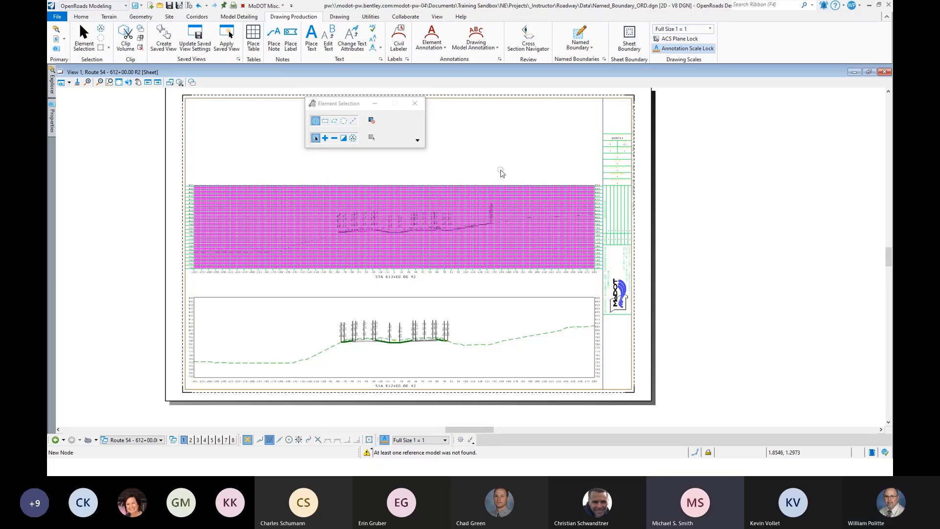
pyautogui.scroll(-2, 491, 165)
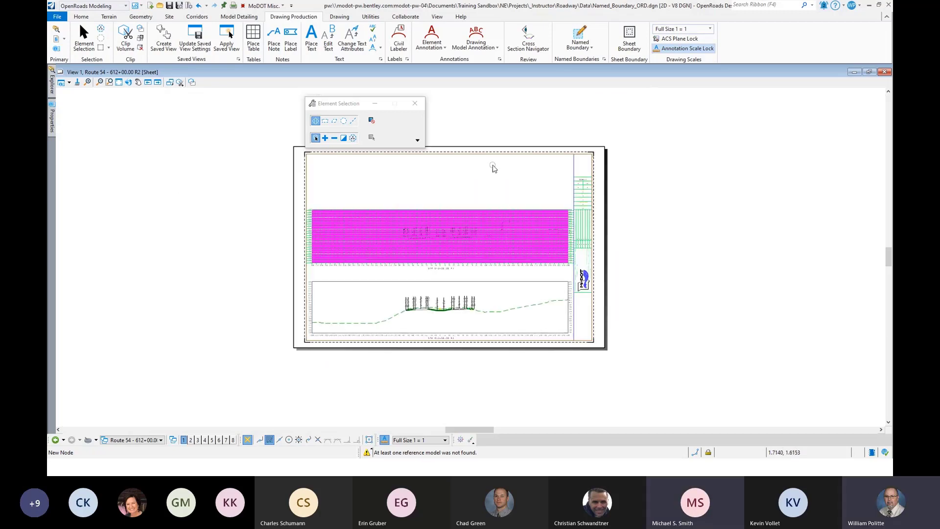
pyautogui.scroll(2, 483, 201)
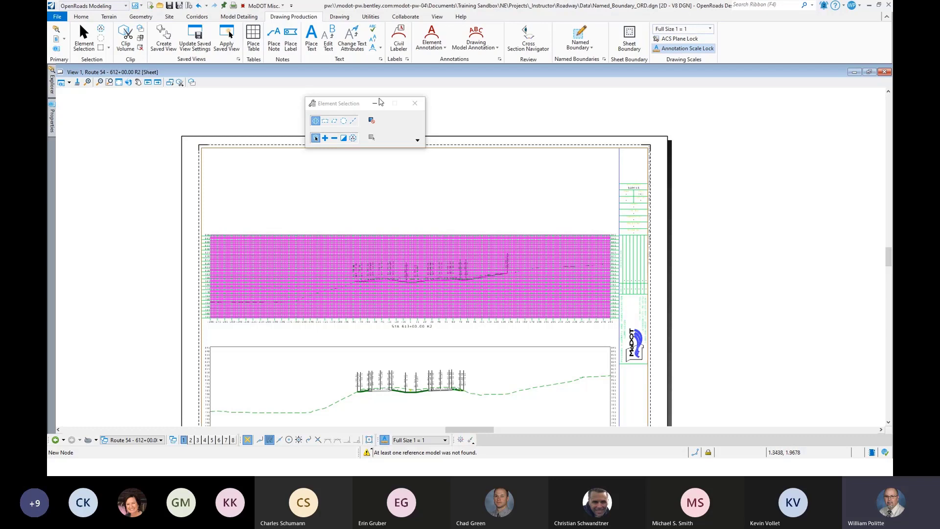
pyautogui.moveTo(347, 106); pyautogui.dragTo(740, 95)
pyautogui.scroll(-1, 473, 122)
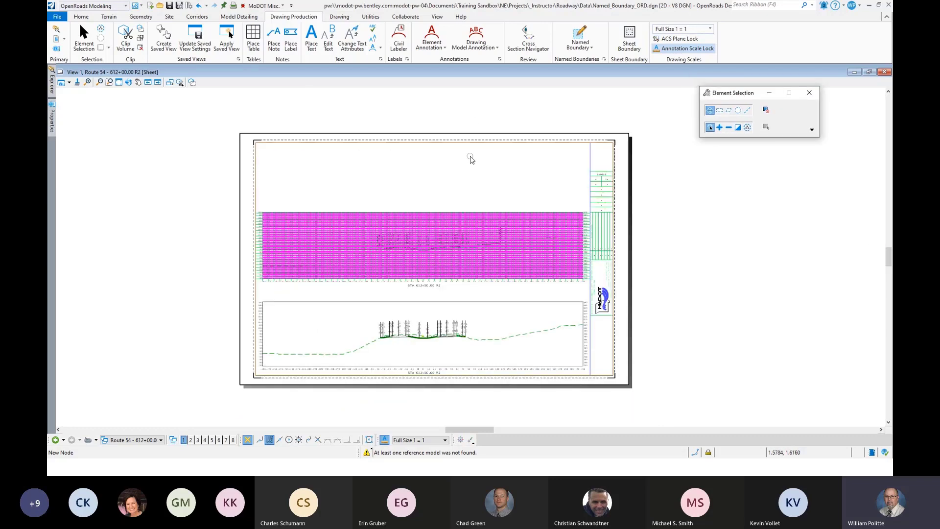
pyautogui.scroll(2, 473, 115)
pyautogui.scroll(-2, 473, 117)
pyautogui.scroll(1, 471, 137)
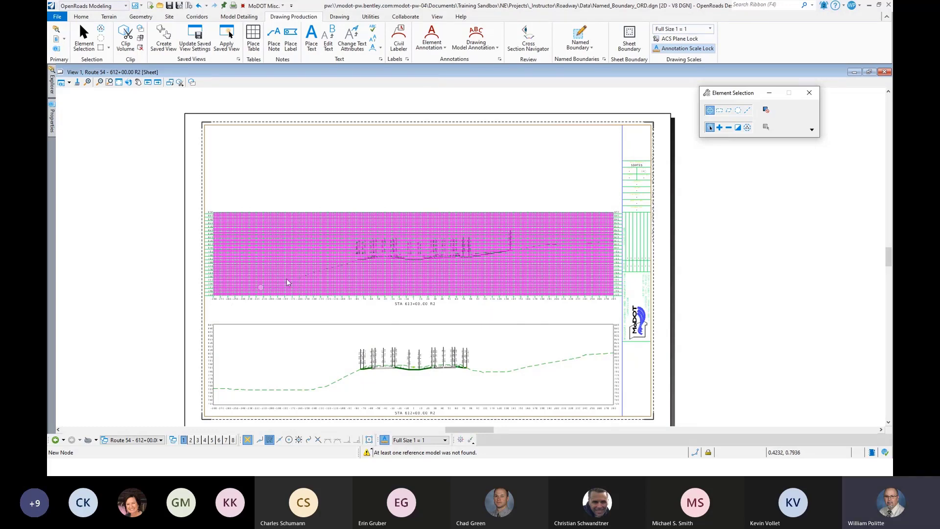
# Switch to the PowerPoint slide show to view the Civil Labeler Tool – Cross-Sections slide
pyautogui.hotkey('alt', 'Tab')
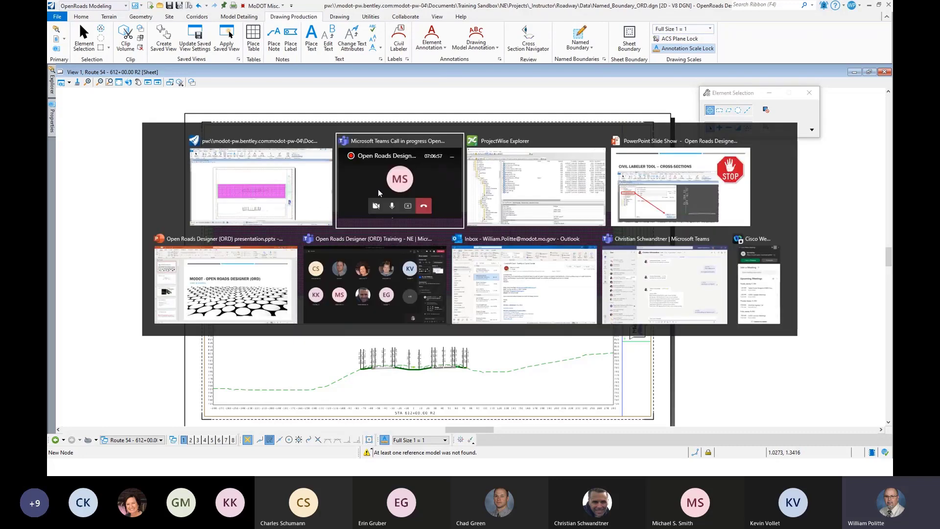
pyautogui.hotkey('alt', 'Tab')
pyautogui.hotkey('alt', 'Tab')
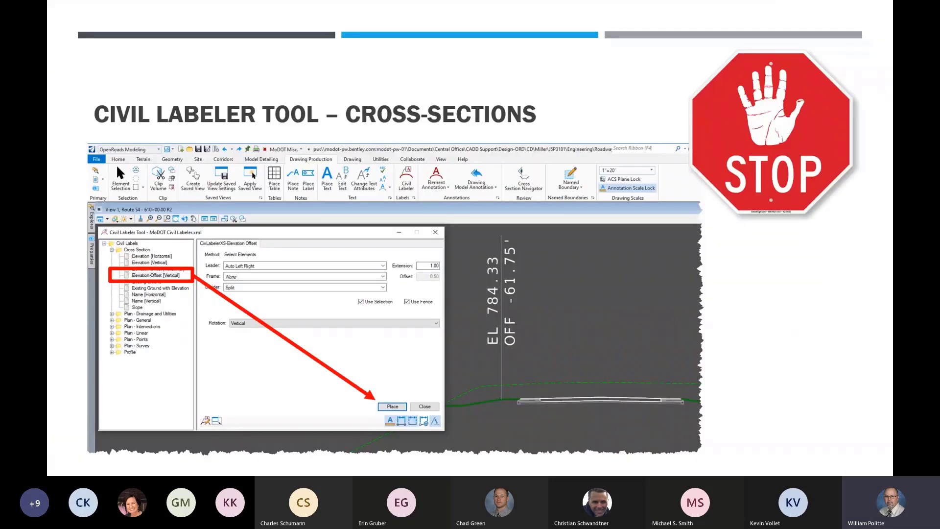